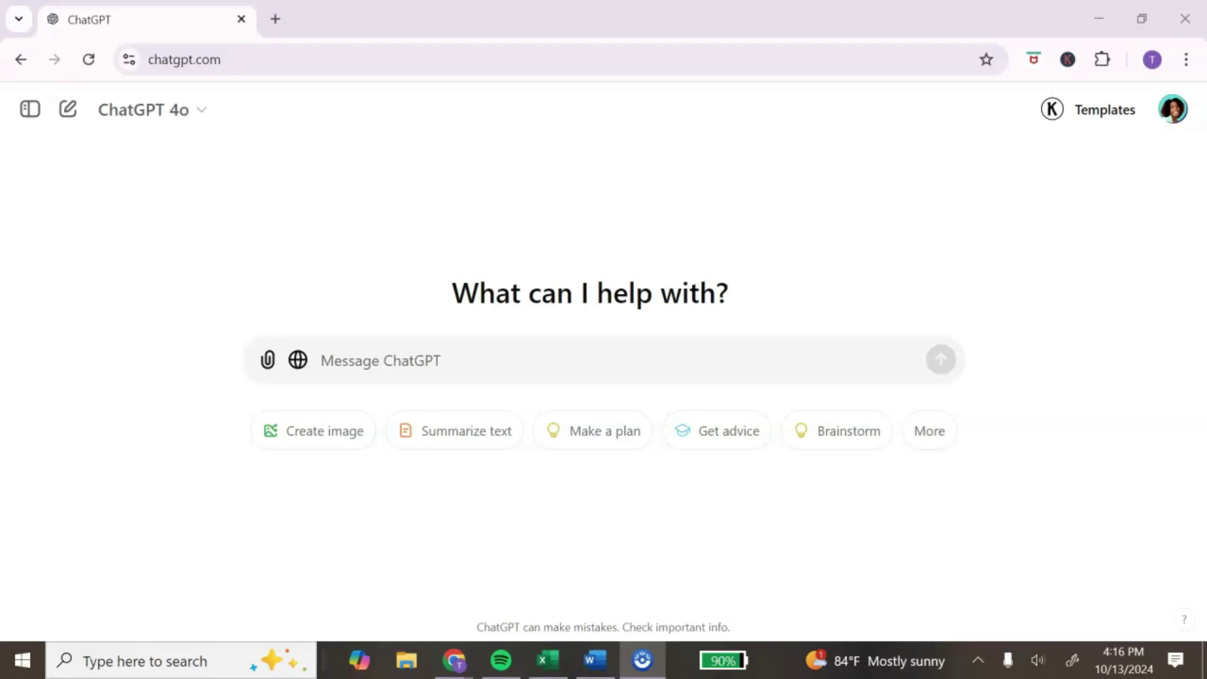
Send the prompt "I want to write an ebook about how to start an online business for teens" and look through the reply.
left_click(371, 363)
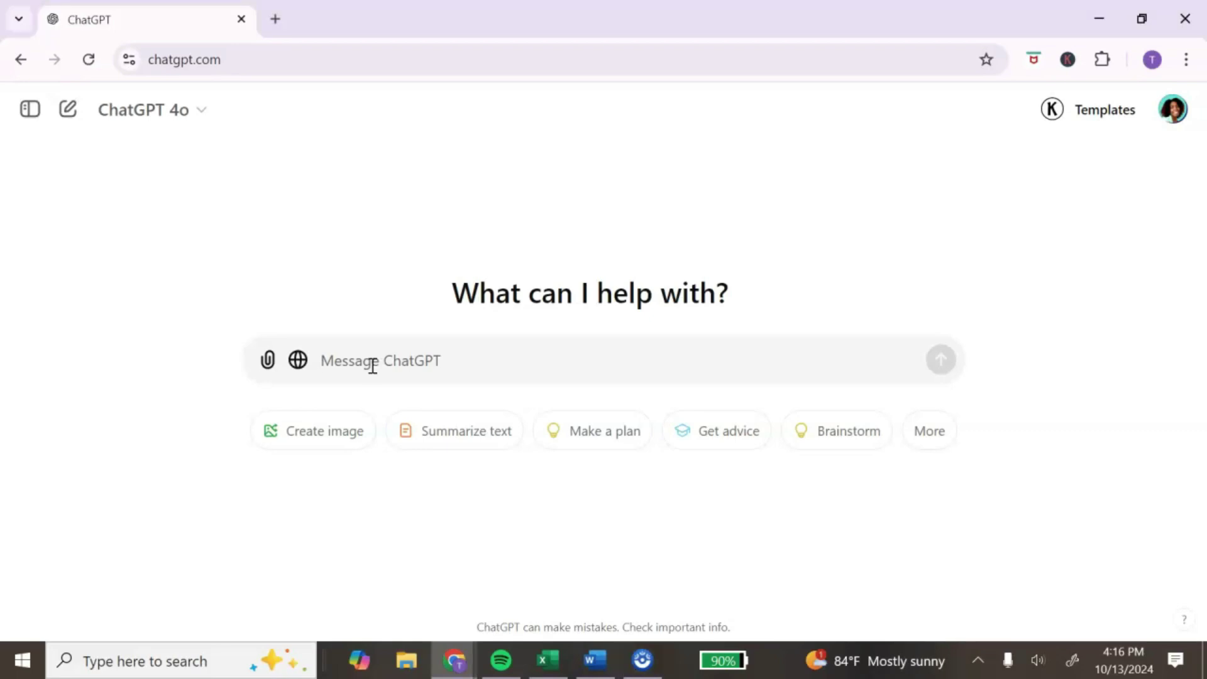
type("I want to write an ebook about h")
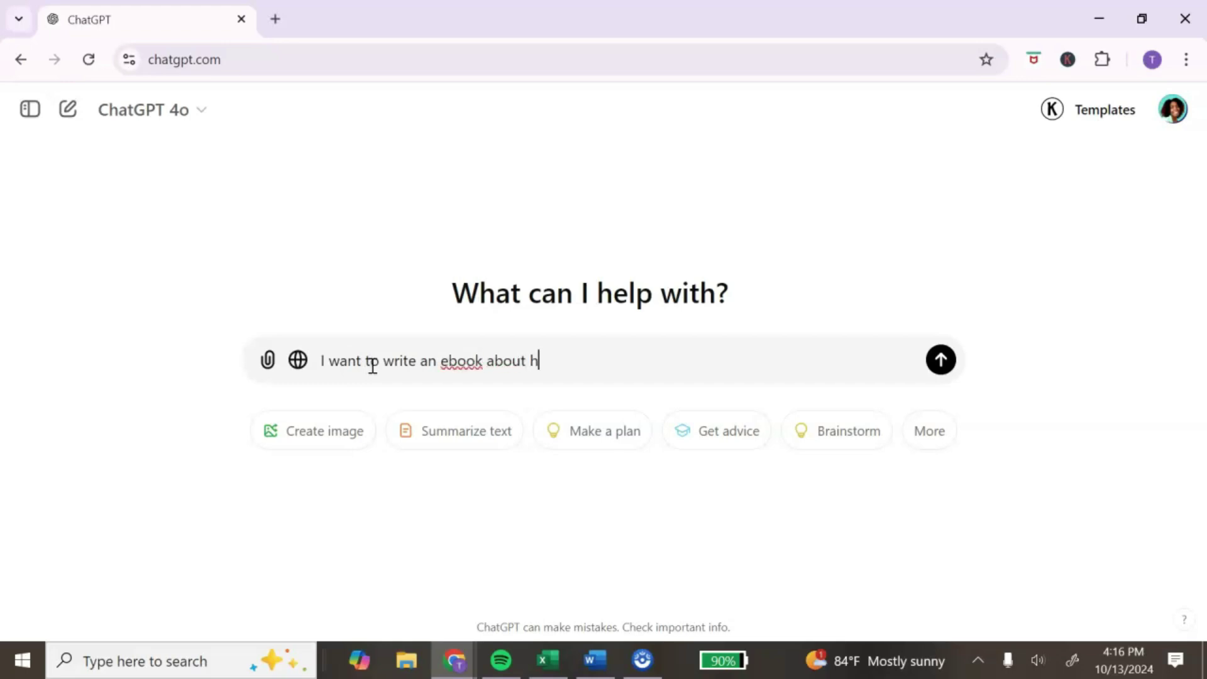
type("ow to start an online business for")
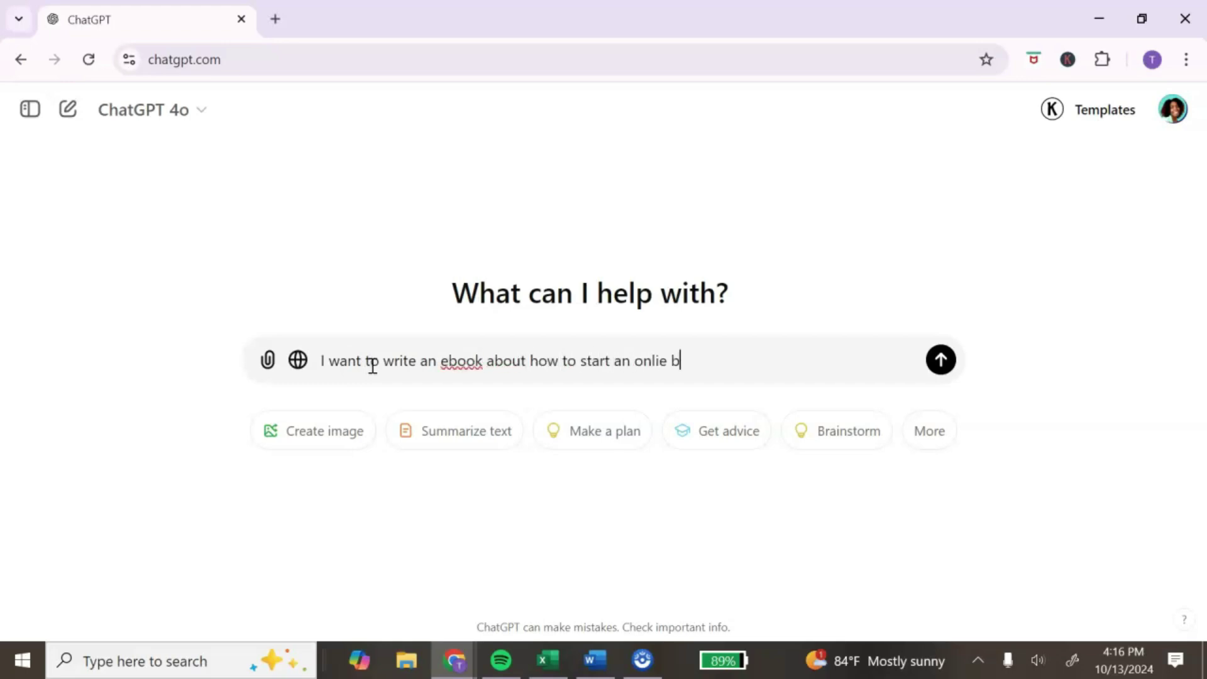
type(" teens")
key("Return")
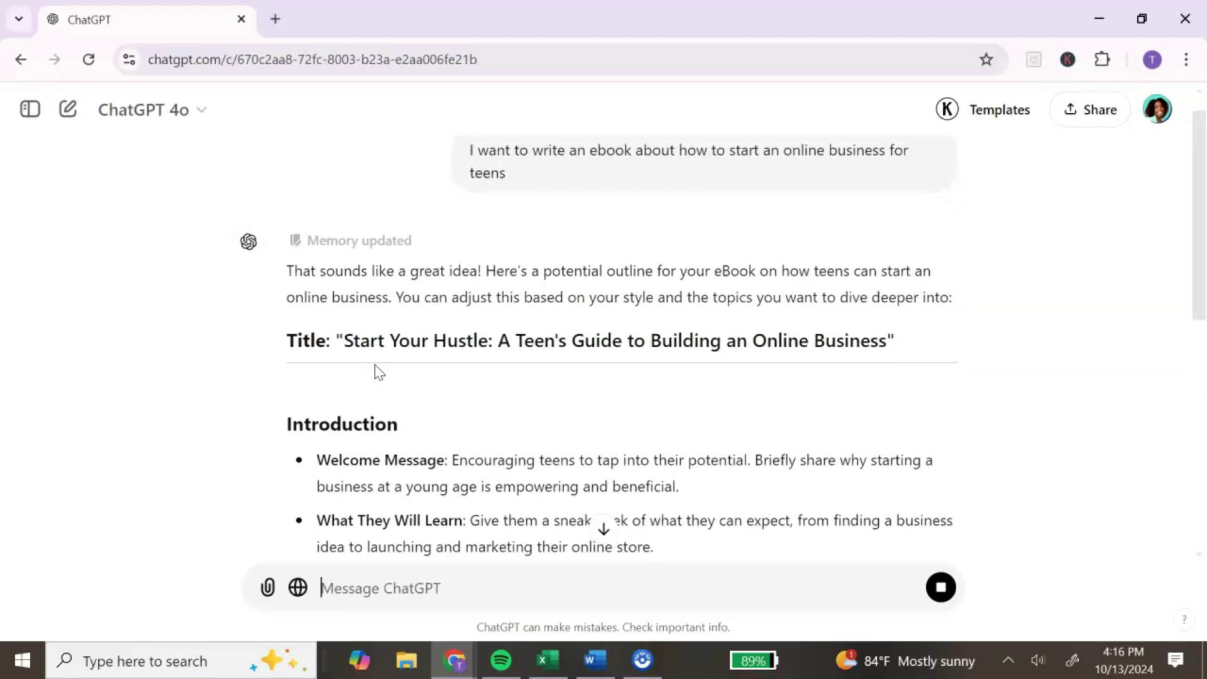
scroll(403, 368, "down", 8)
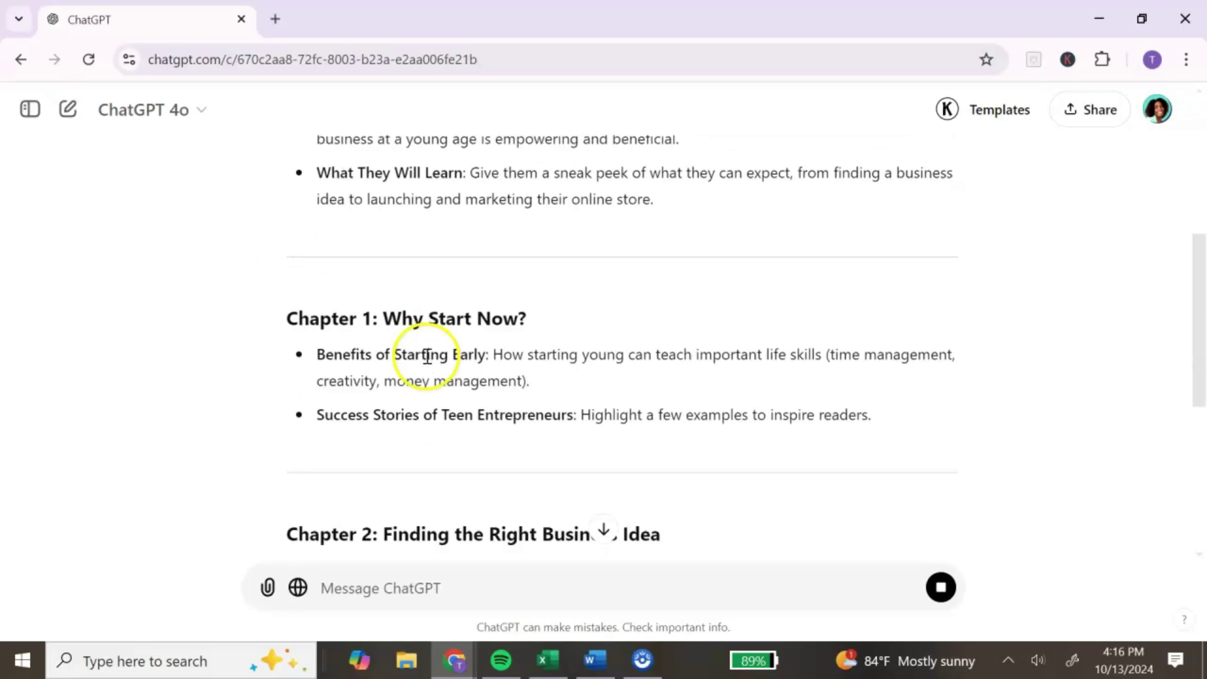
scroll(429, 362, "down", 10)
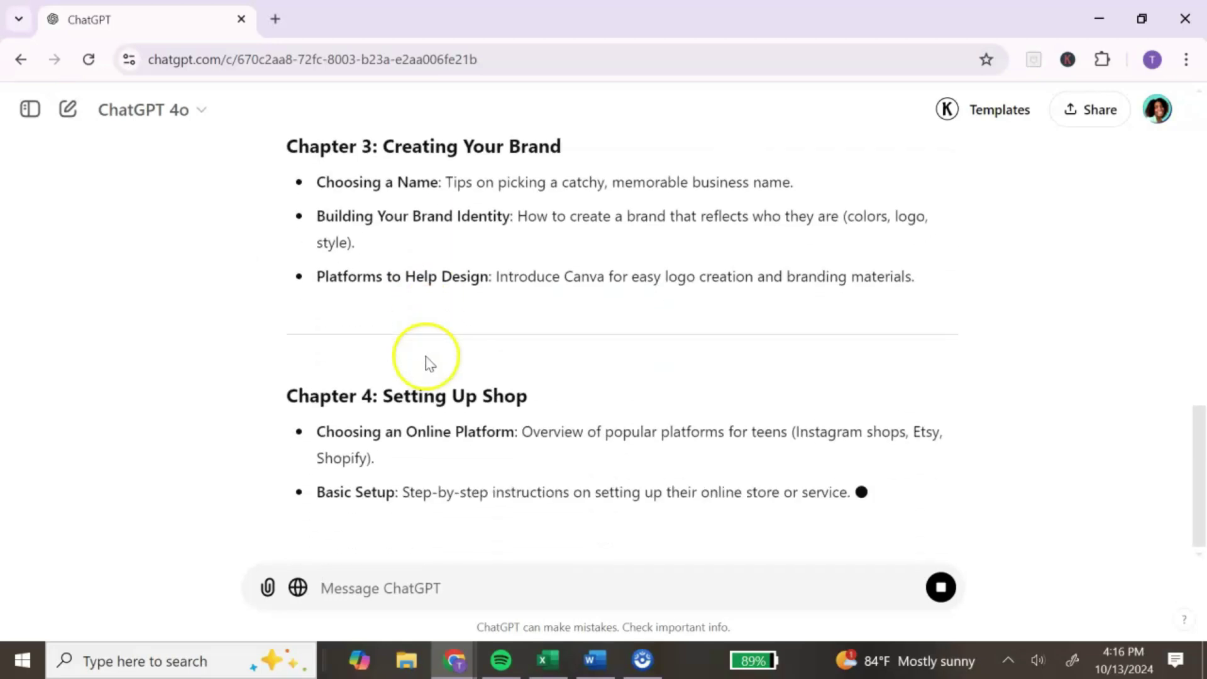
scroll(425, 360, "down", 2)
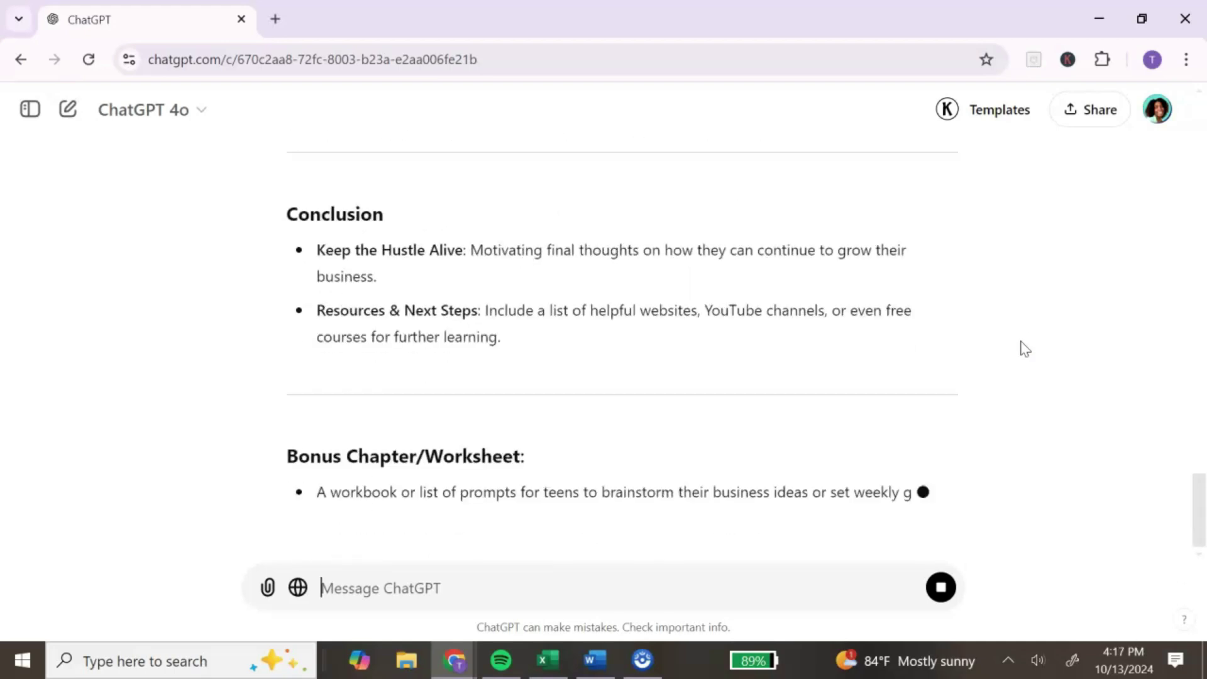
Ask for an expanded introduction geared towards Gen z, with simple & easy to read language and a fun & engaging tone.
type("E")
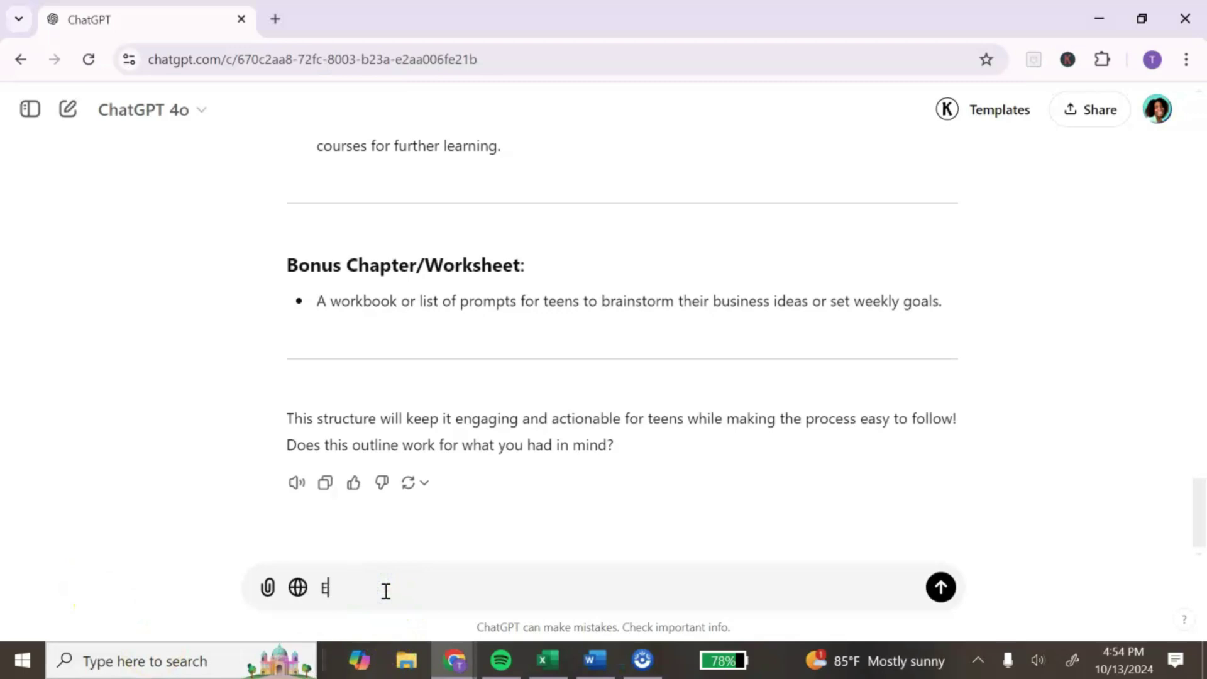
type("xapand on the introdu")
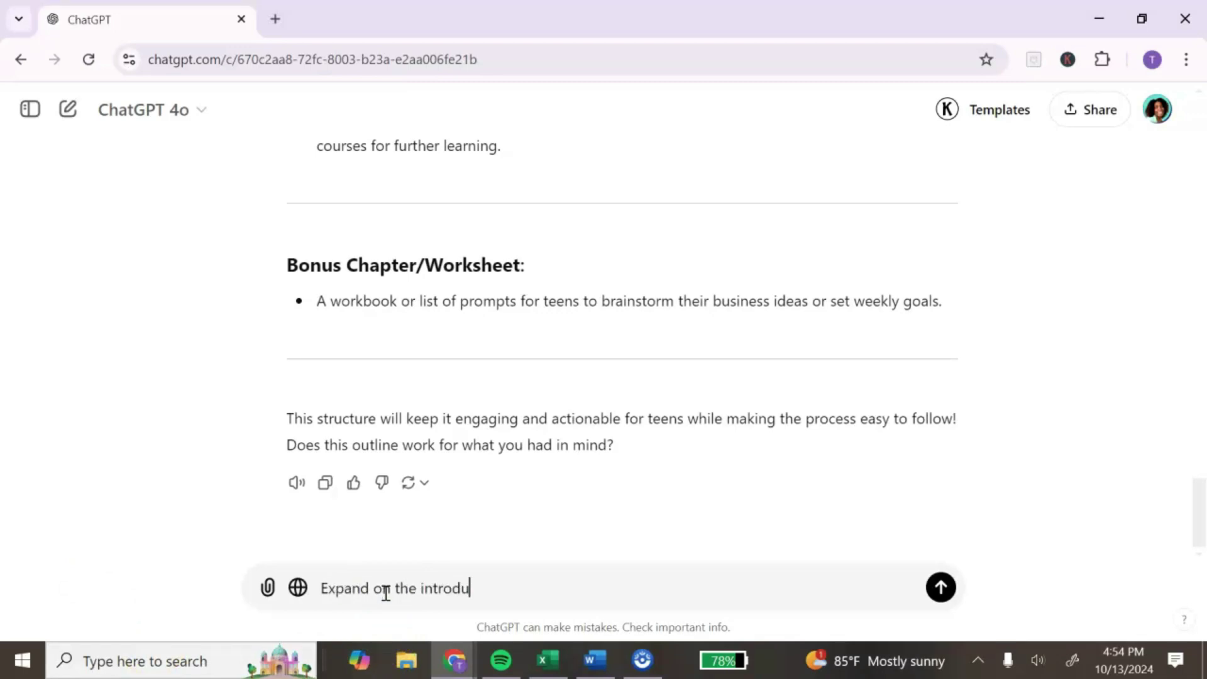
type("ction. Thes ebook is ge")
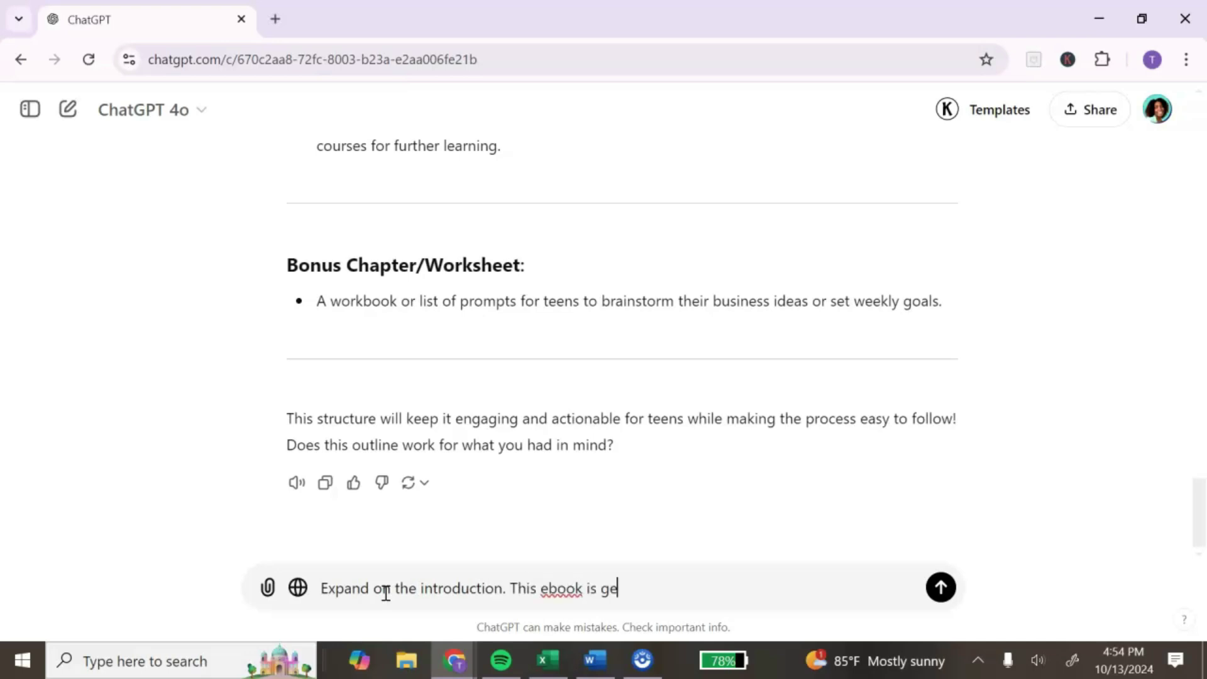
type("ared towards Gen z")
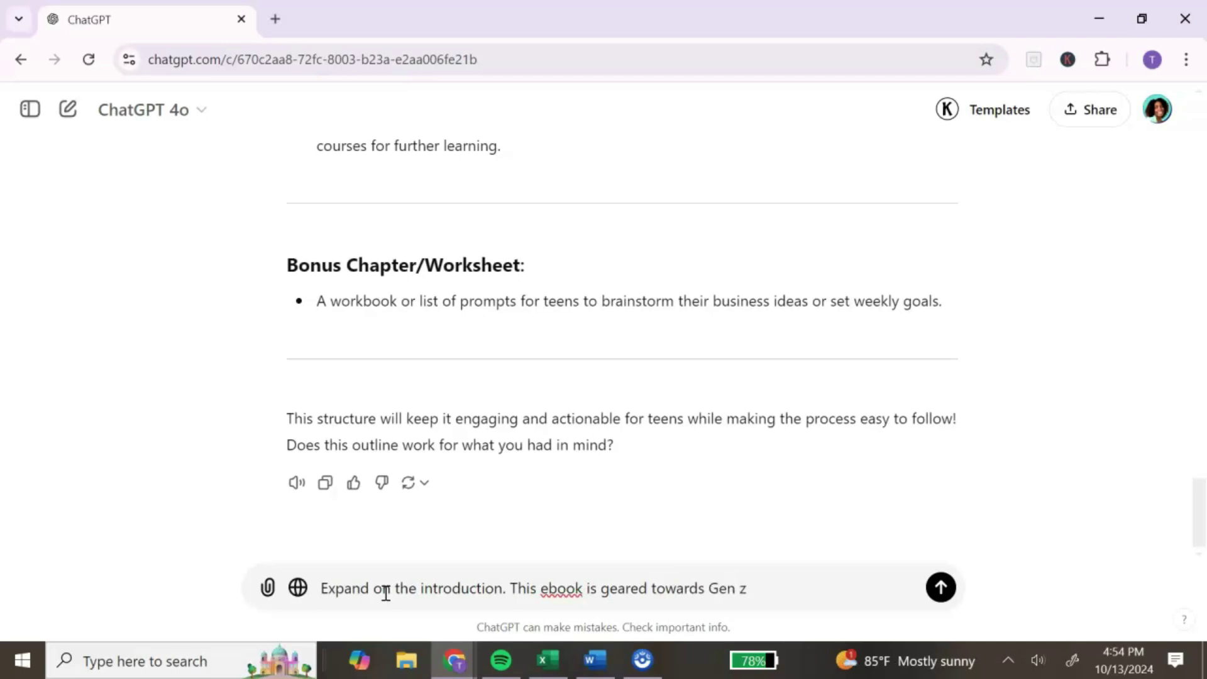
type(", keep the language simple")
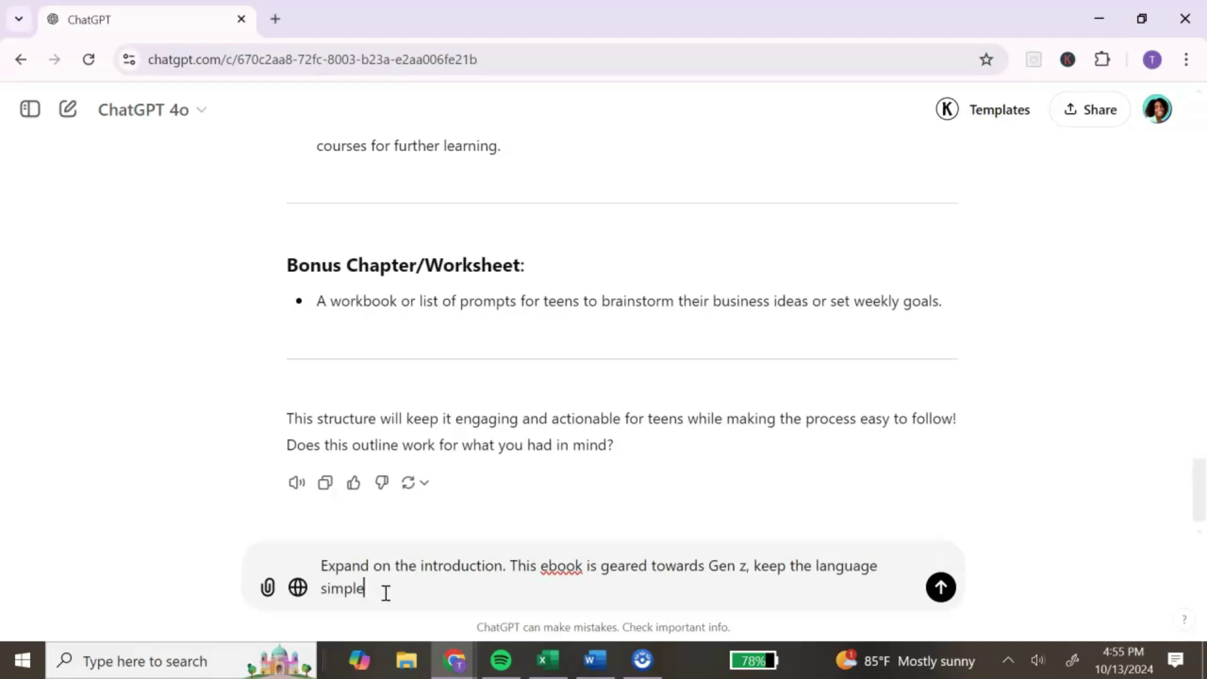
type(" & easy to rea")
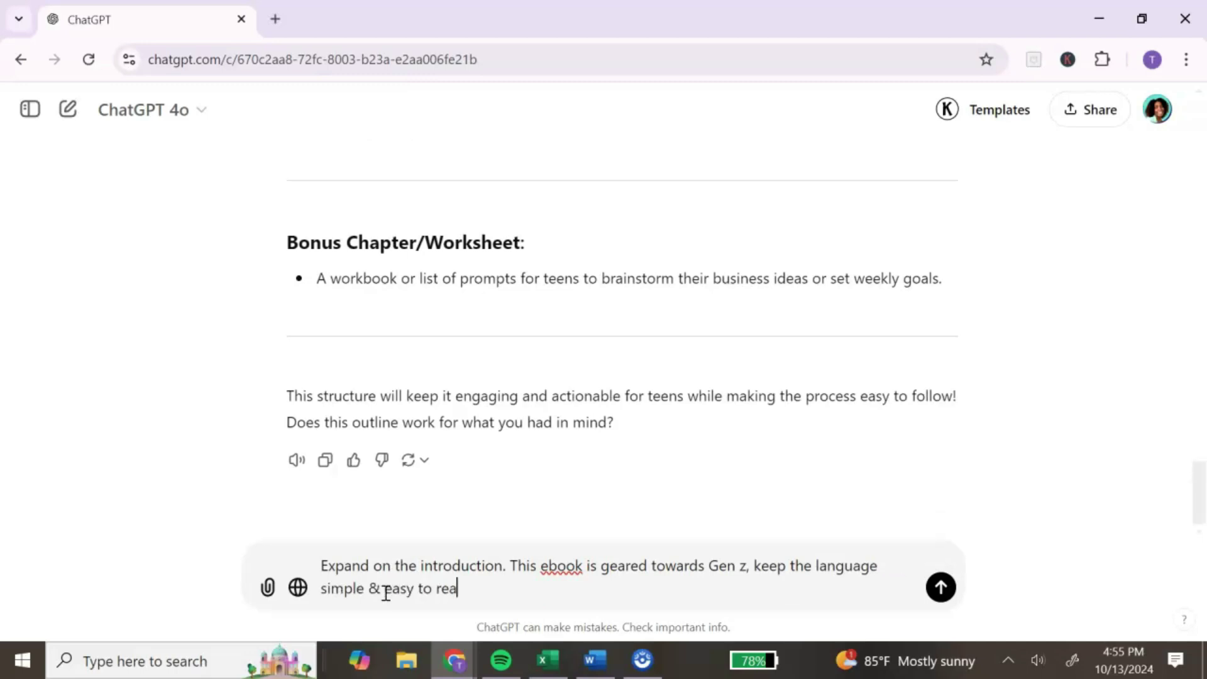
type("d. The tone should be fun")
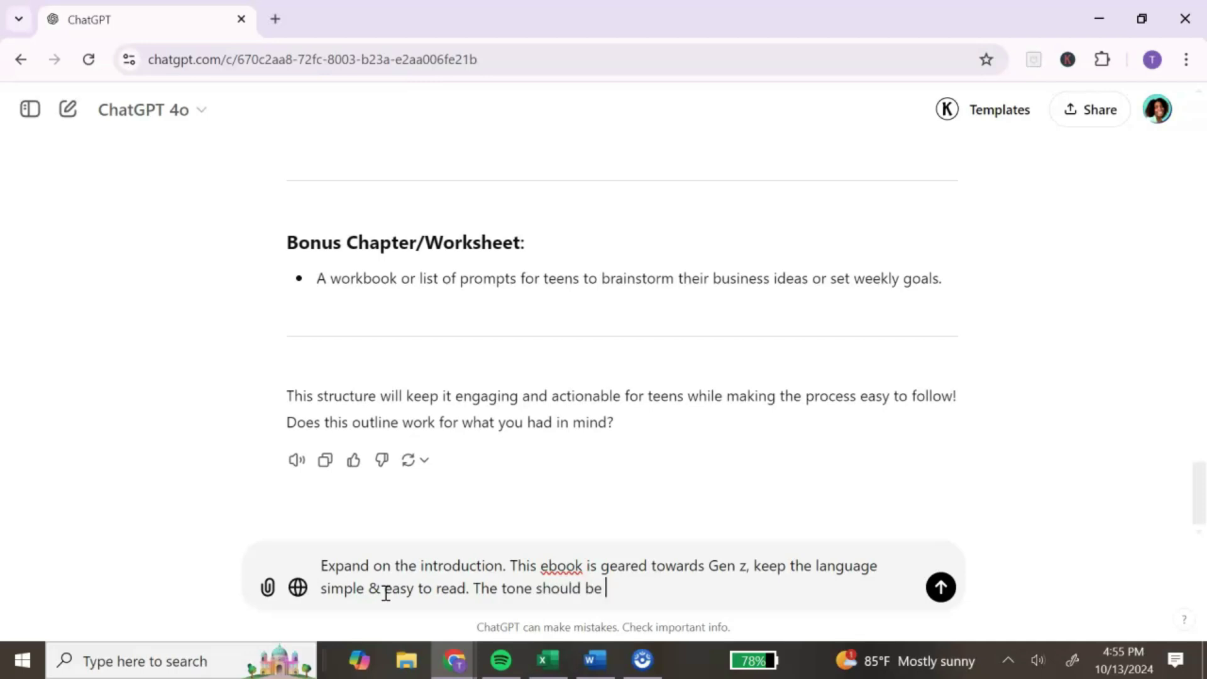
type(" & engaging.")
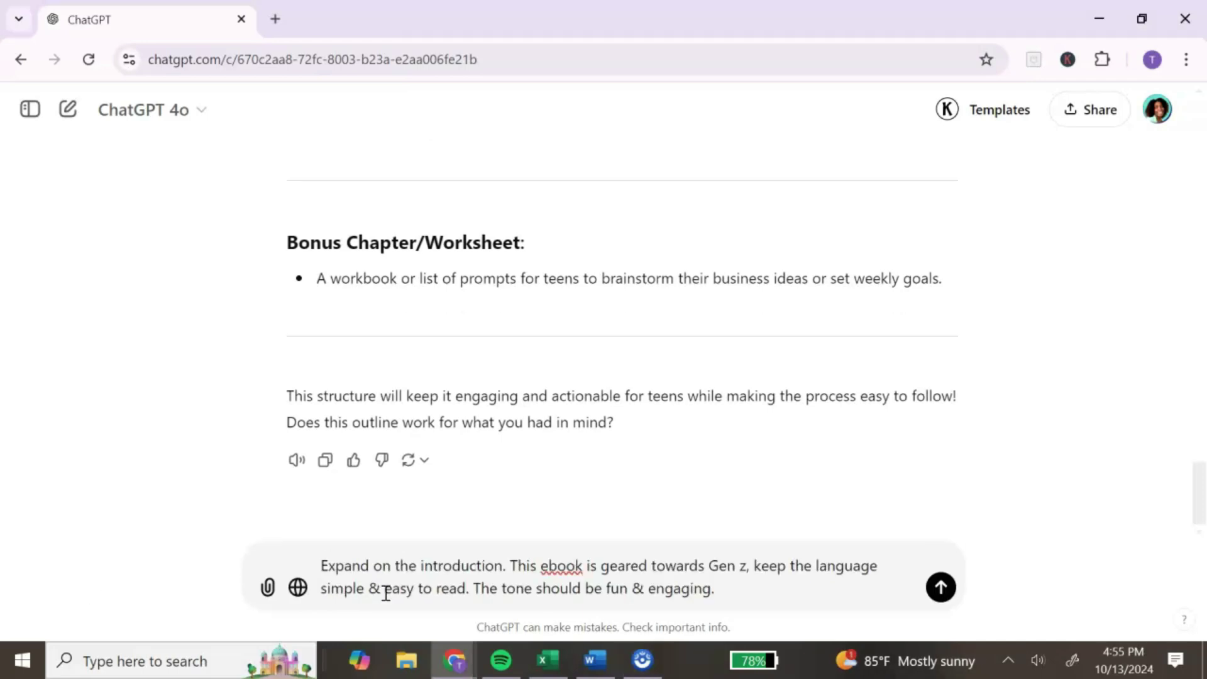
key("Return")
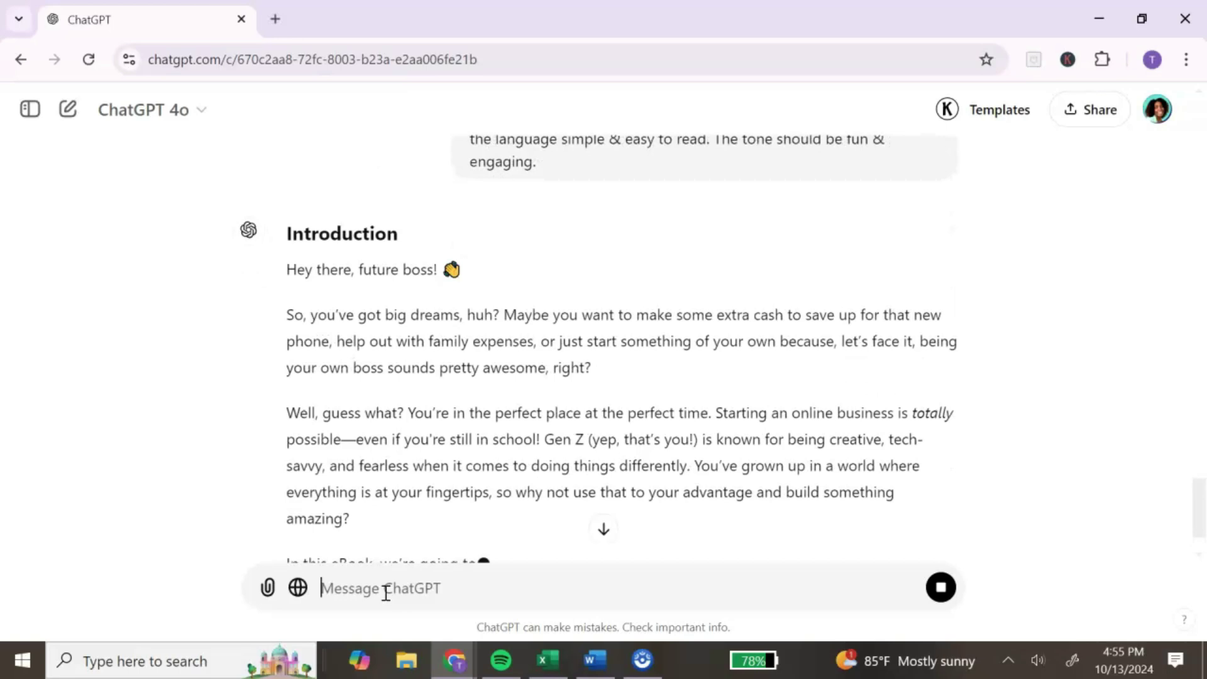
Read through the expanded introduction from beginning to end, checking its language and tone.
scroll(588, 390, "down", 5)
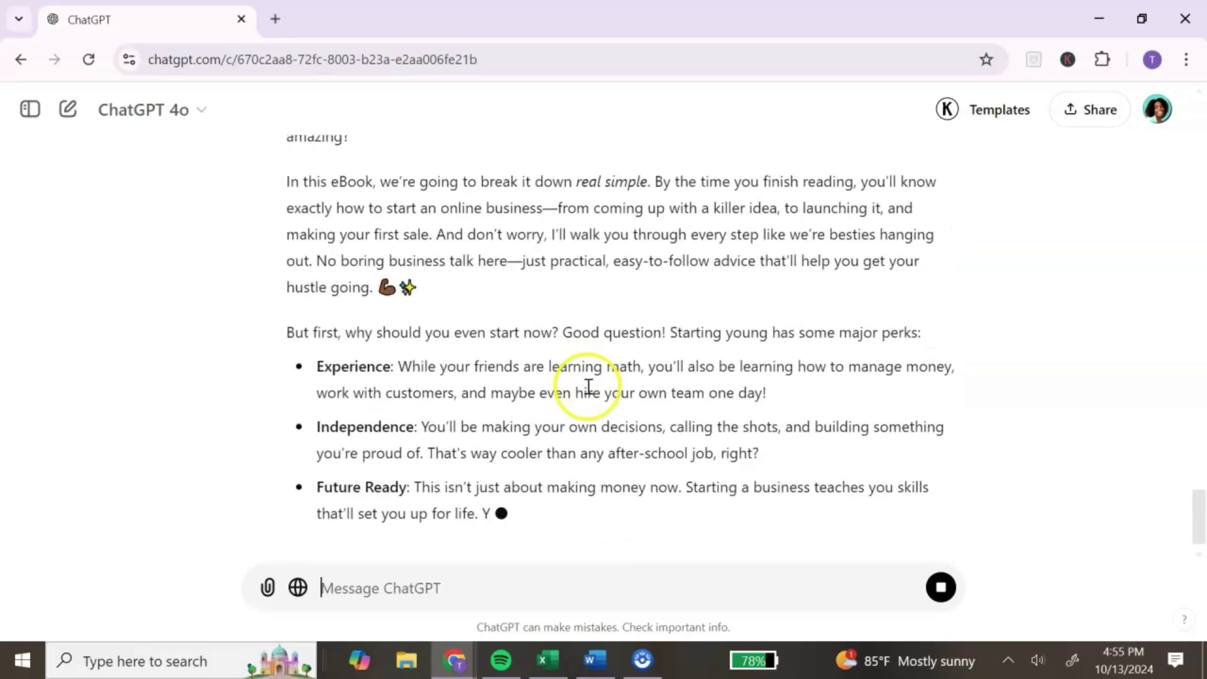
scroll(589, 387, "down", 2)
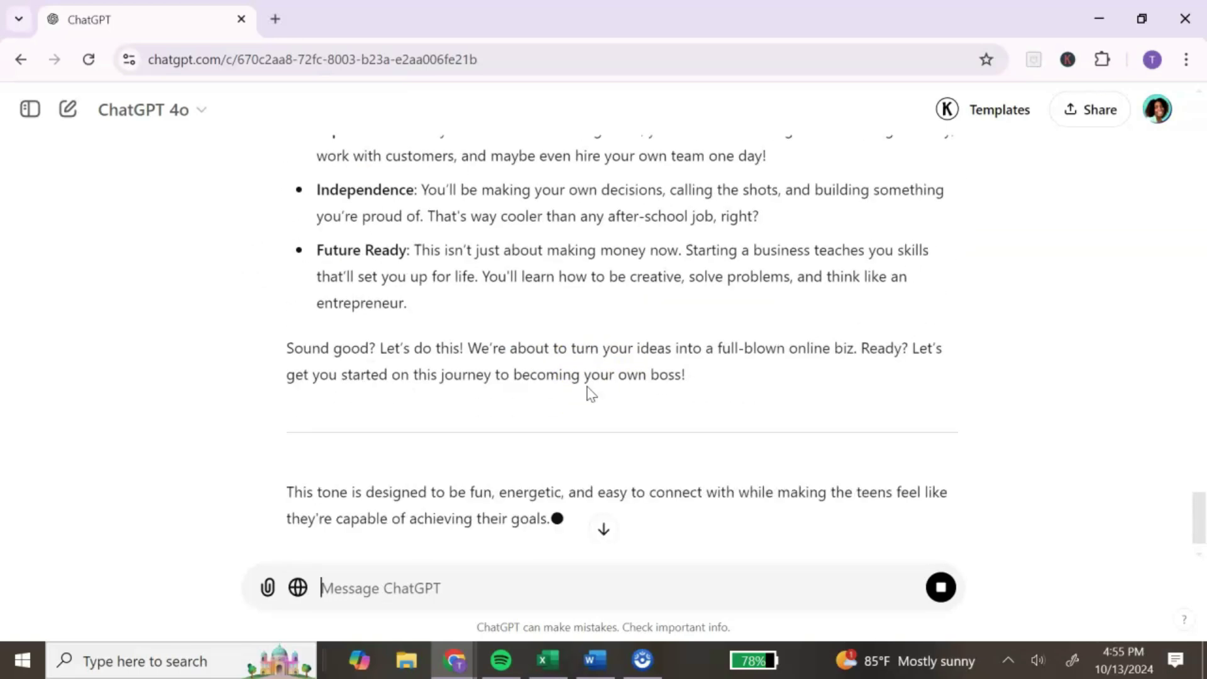
scroll(808, 440, "up", 15)
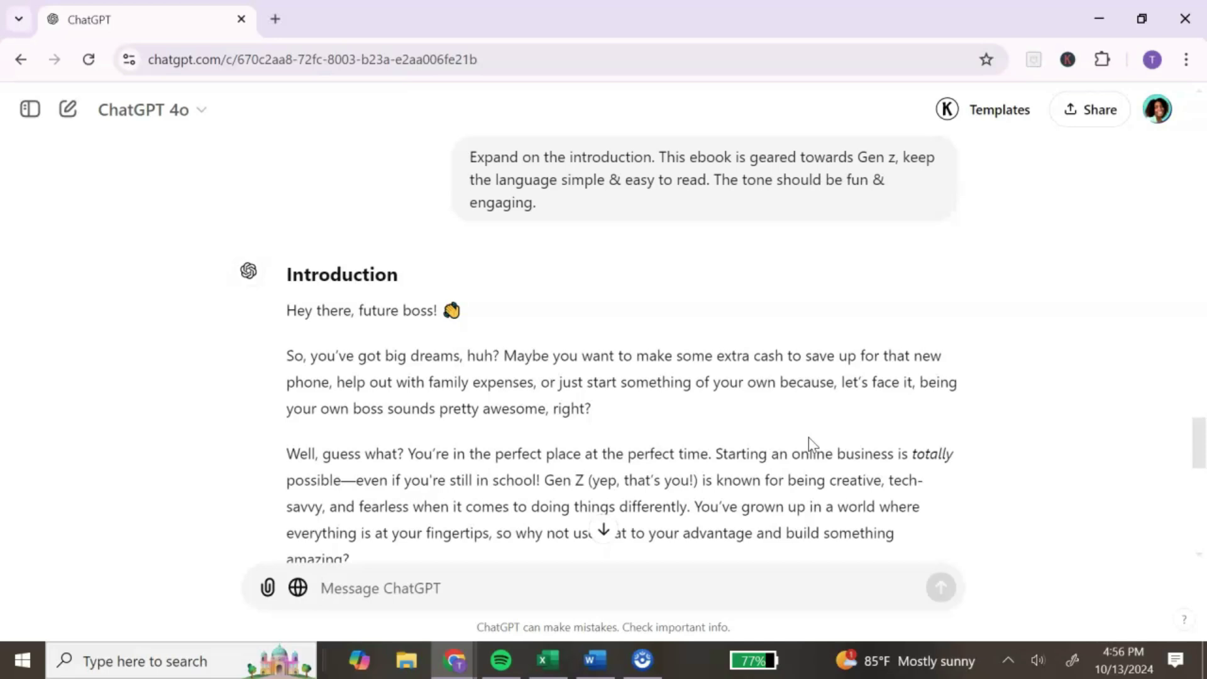
scroll(808, 436, "down", 4)
scroll(805, 359, "down", 2)
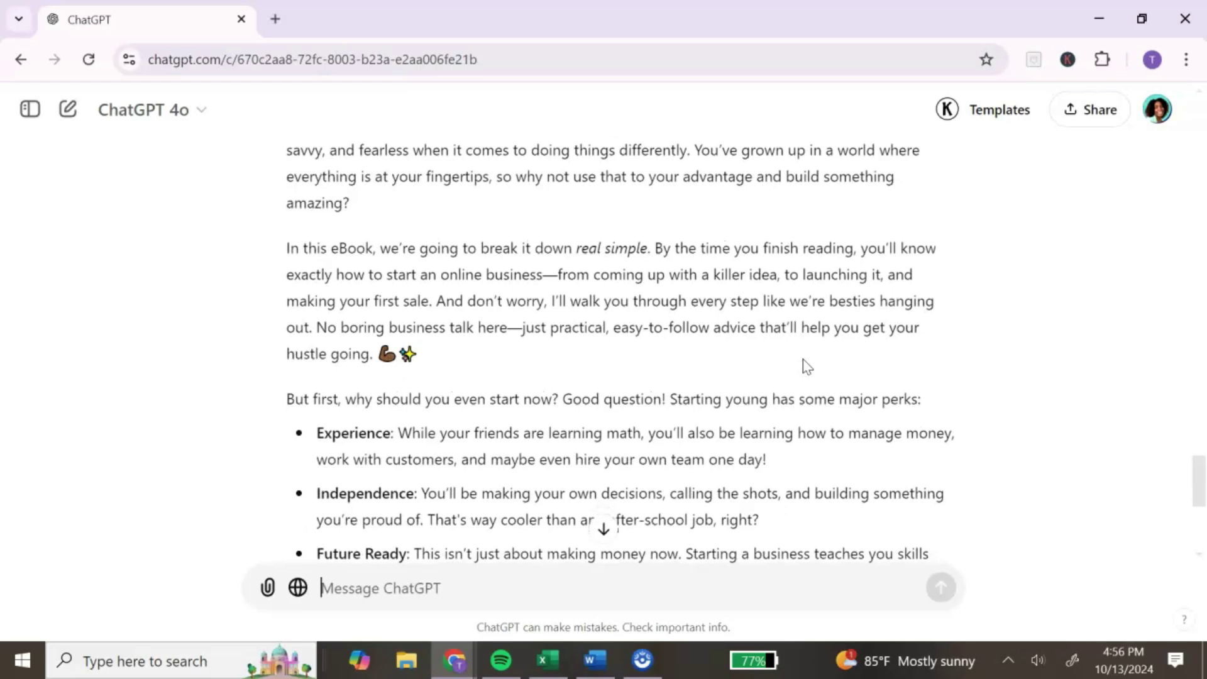
scroll(807, 365, "up", 2)
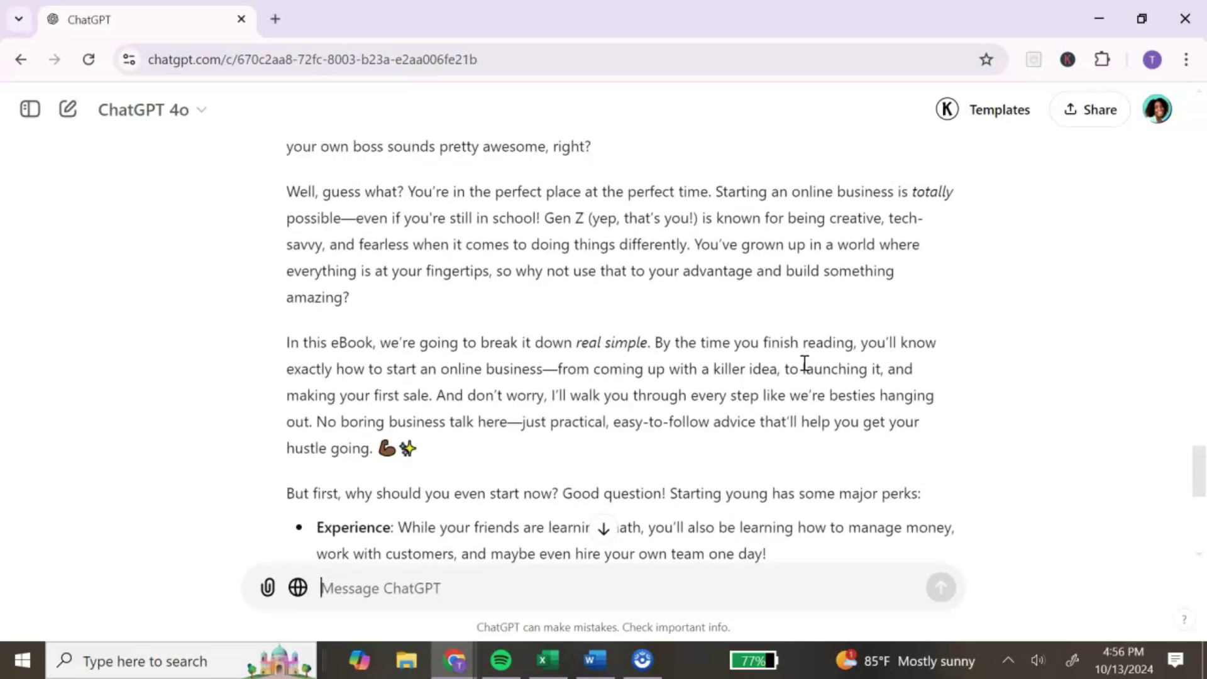
scroll(804, 364, "down", 6)
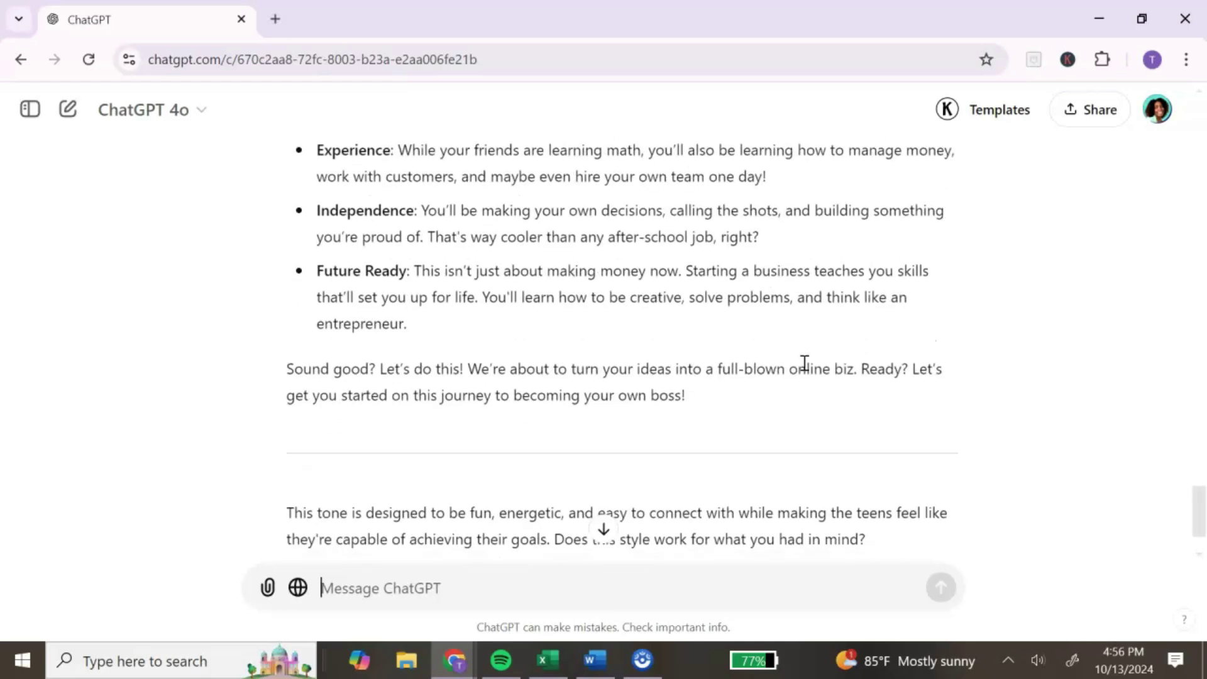
scroll(803, 364, "up", 10)
scroll(804, 366, "down", 12)
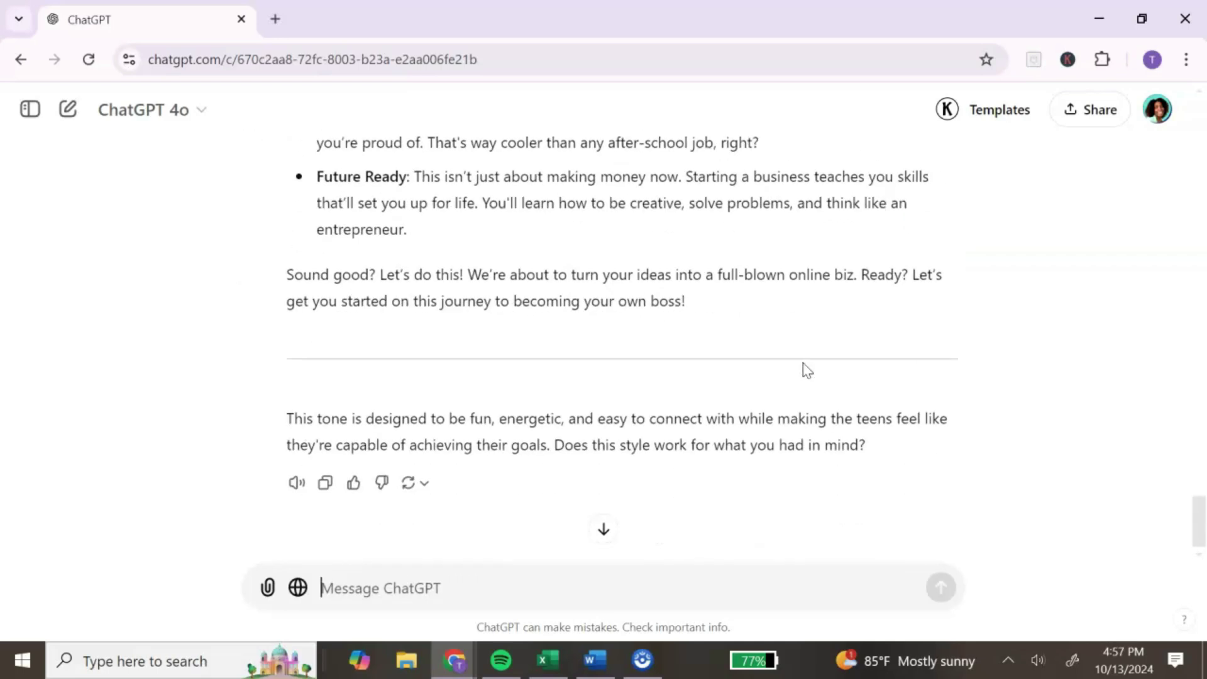
Send the follow-up prompt "continue and expand on chapter 1" and look over the generated chapter.
left_click(334, 587)
type("okntinue and a")
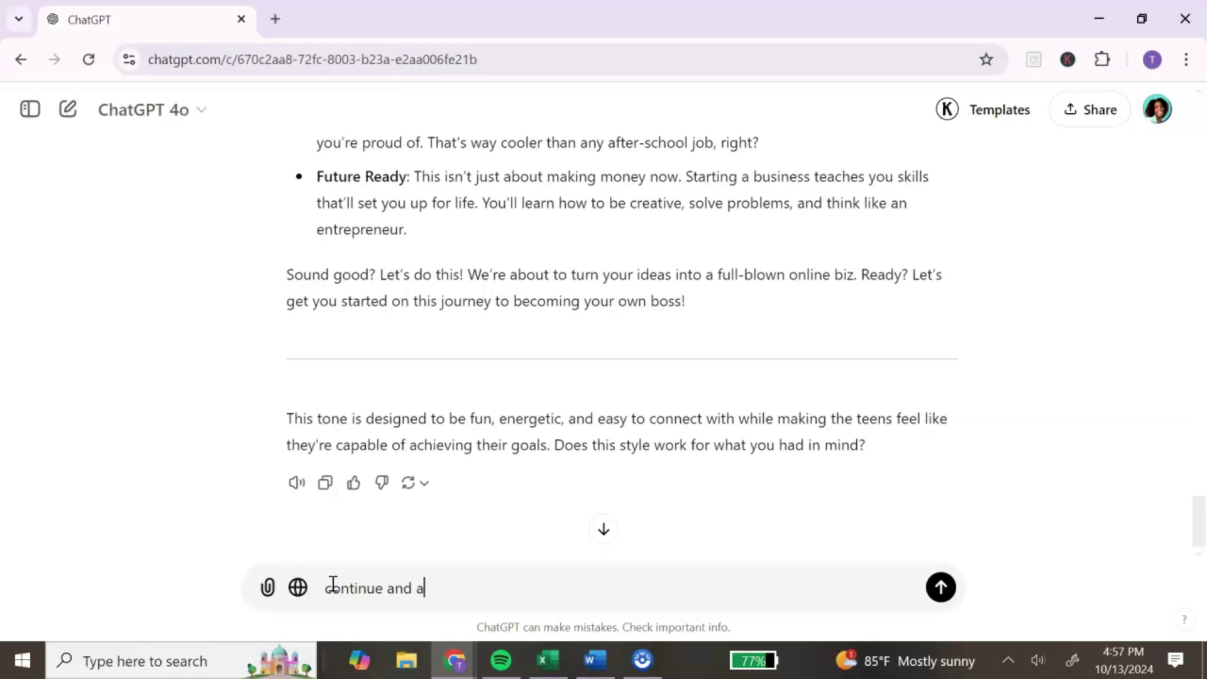
key("BackSpace")
type("expand on chapter 1")
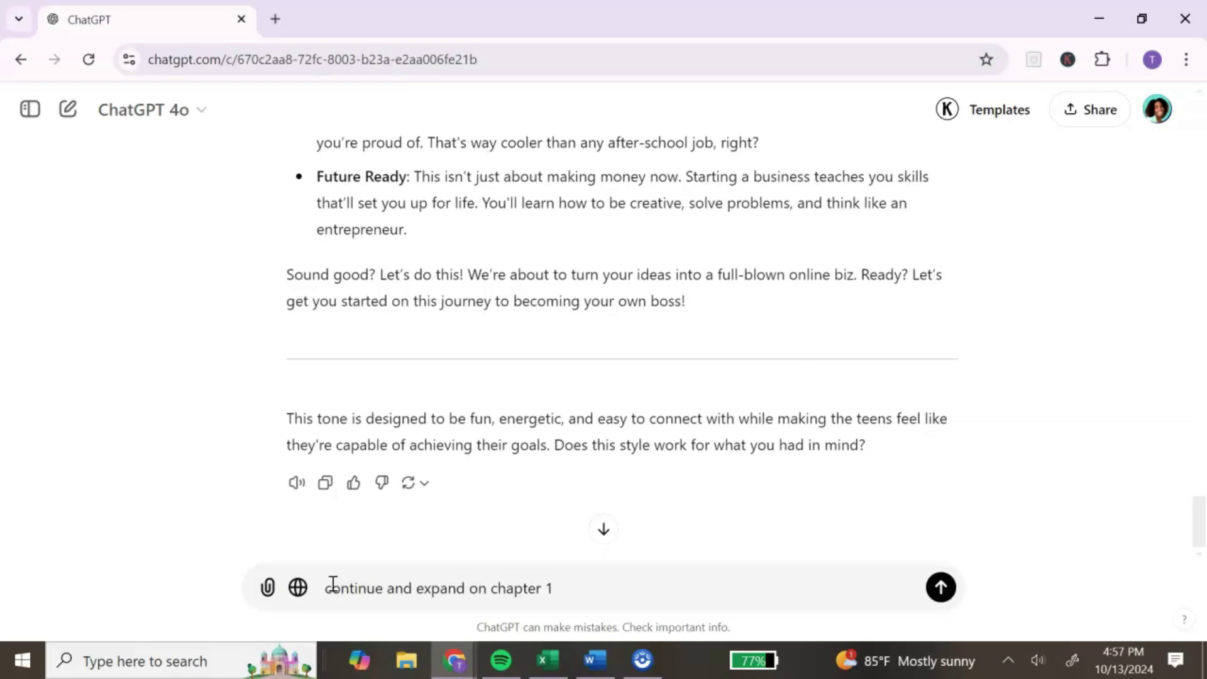
key("Return")
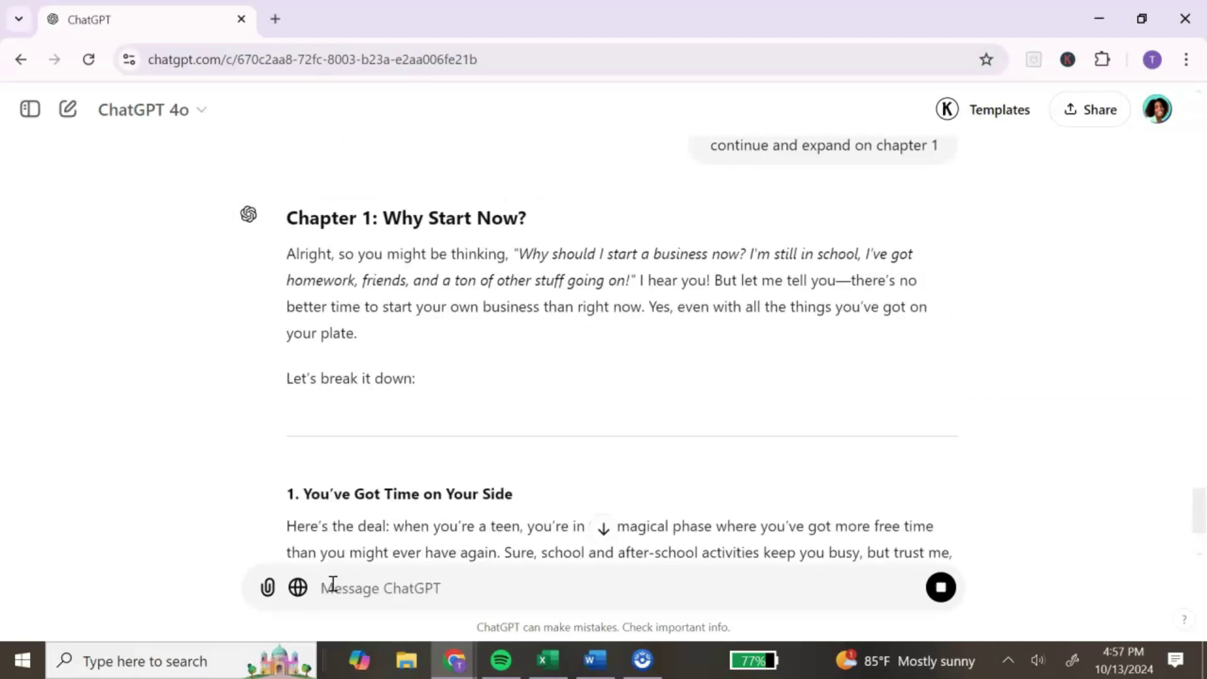
scroll(495, 404, "down", 5)
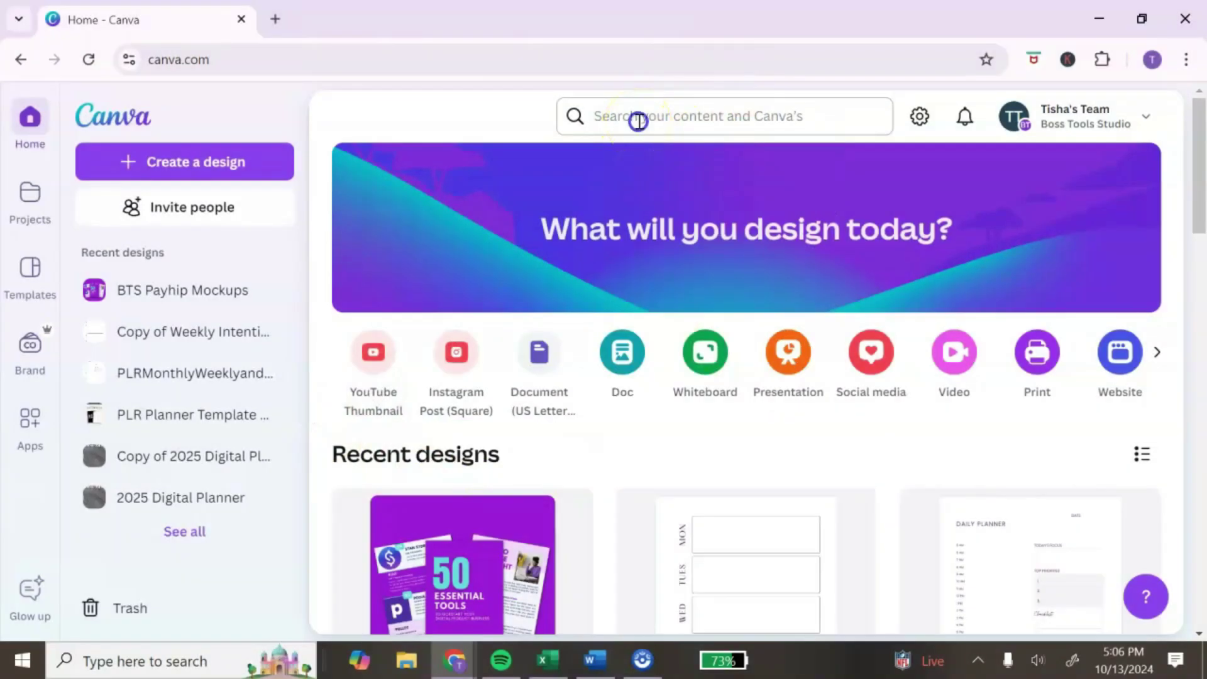
Switch to Canva and search for "ebook template" within Canva Templates.
left_click(639, 119)
type("ebook")
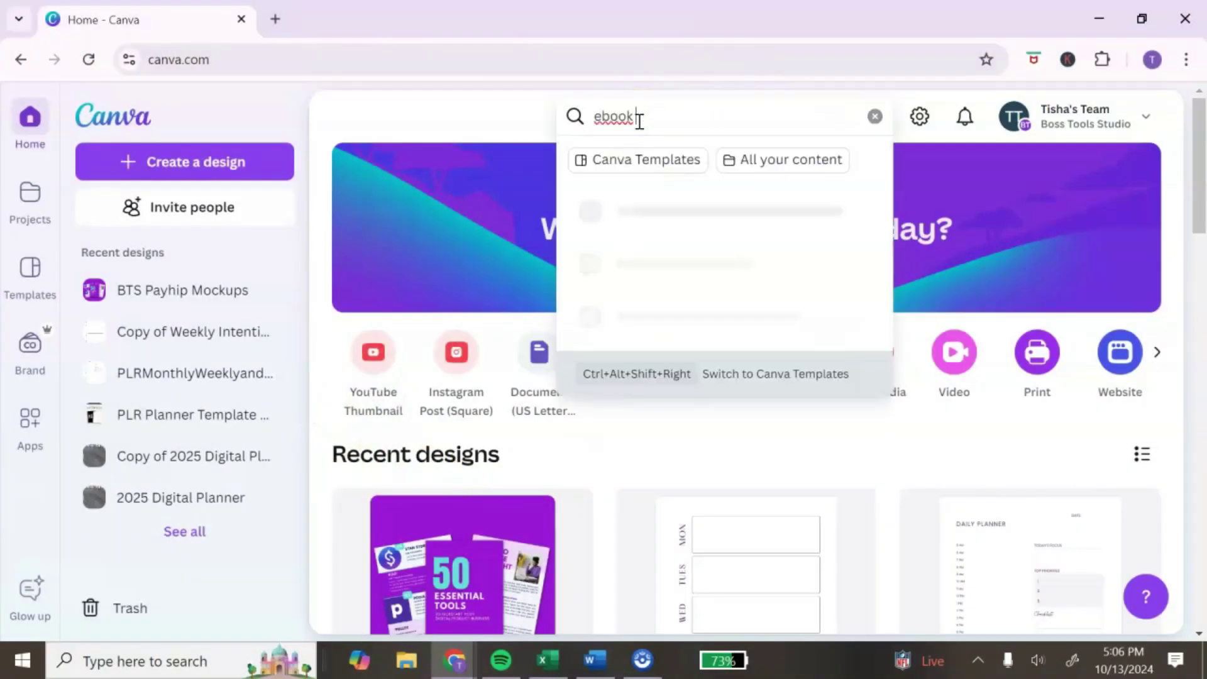
type(" template")
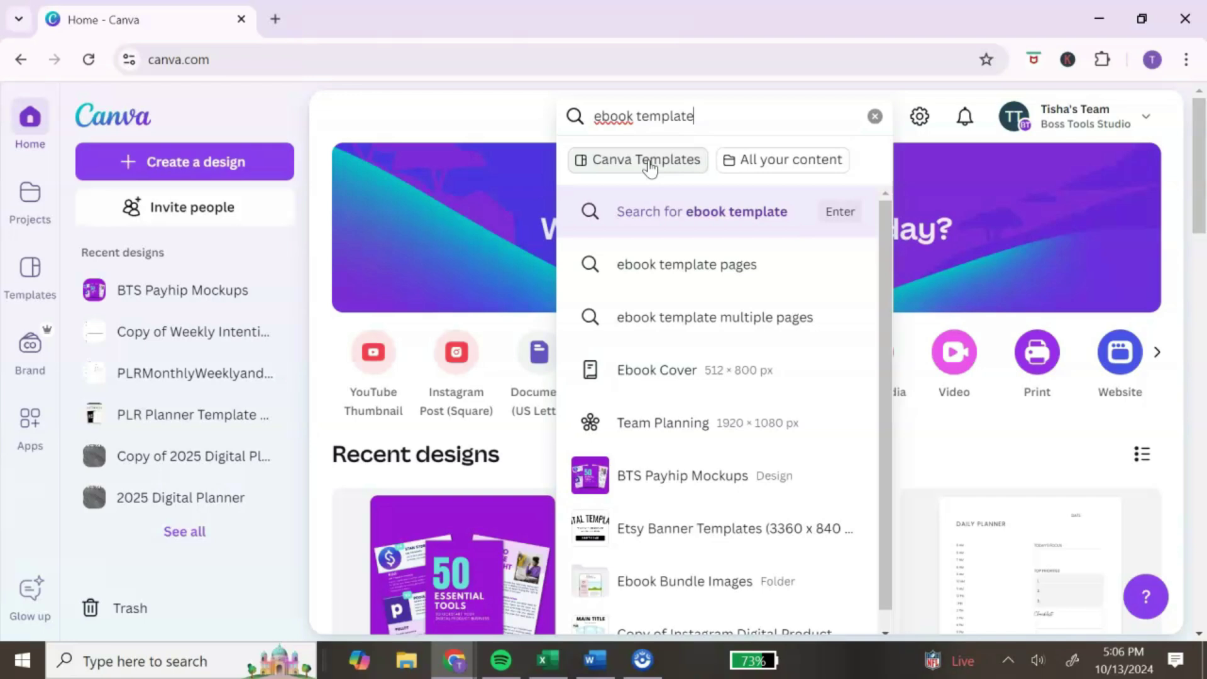
left_click(650, 165)
Browse the ebook template results and examine the available cover designs and multi-page documents.
mouse_move(1062, 226)
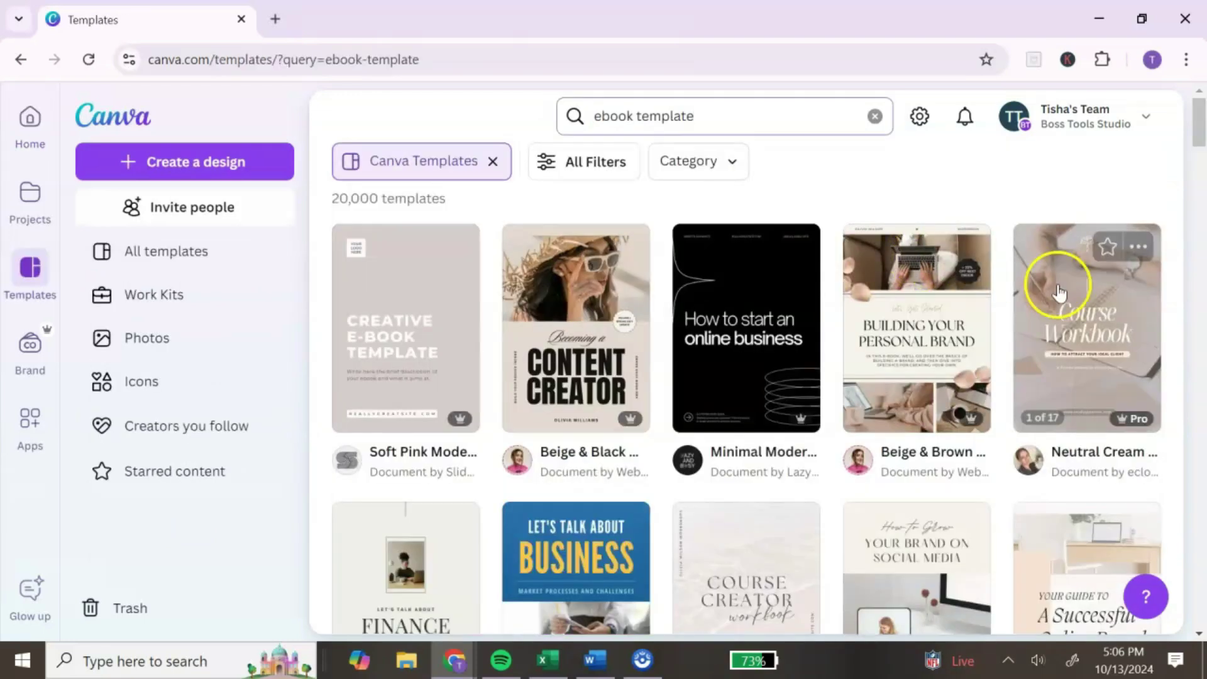
scroll(1145, 204, "down", 3)
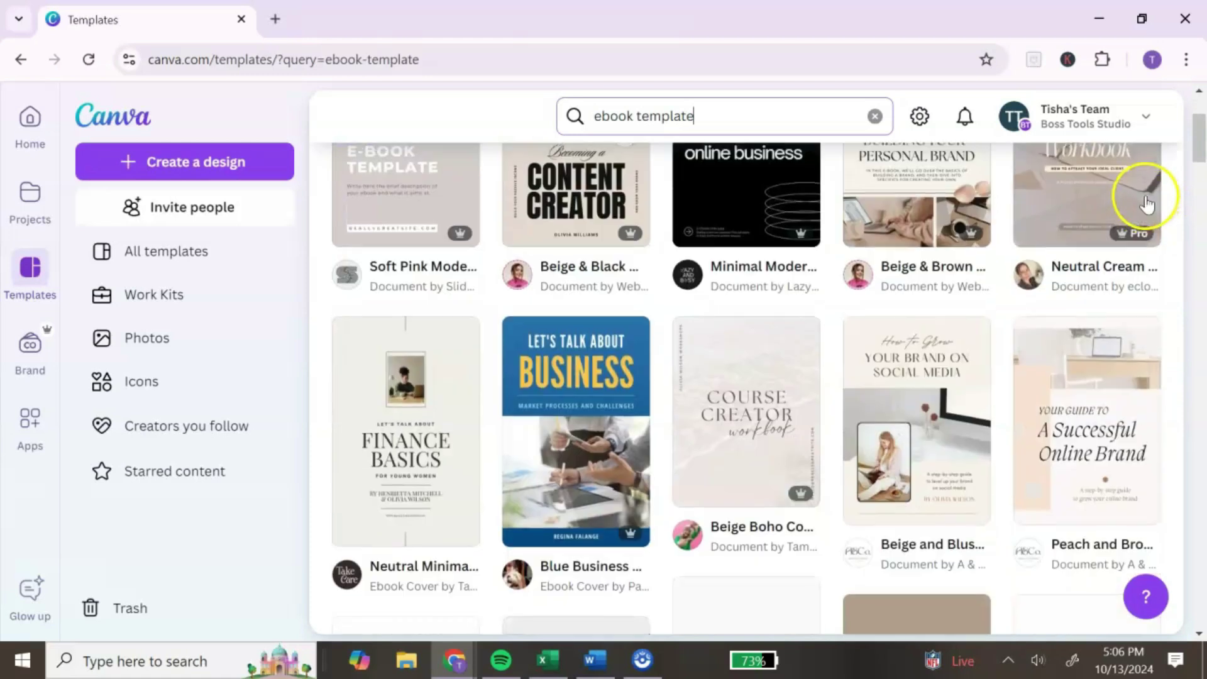
scroll(1145, 205, "up", 3)
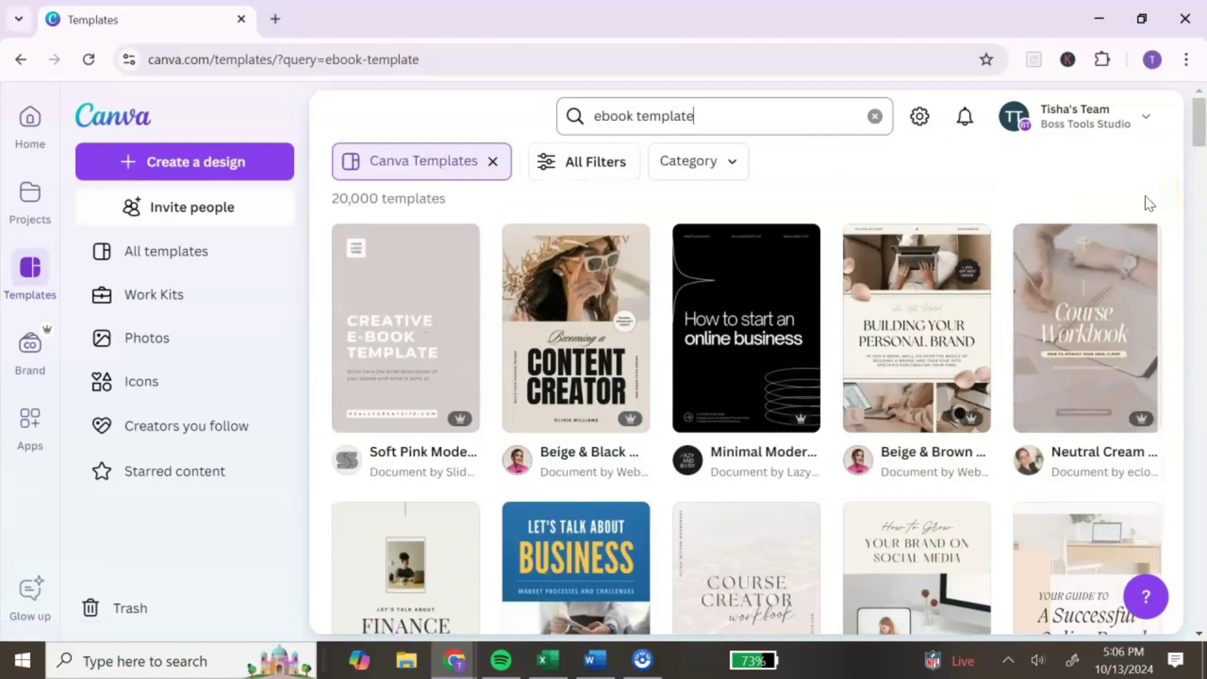
scroll(1145, 202, "down", 3)
scroll(1115, 245, "down", 8)
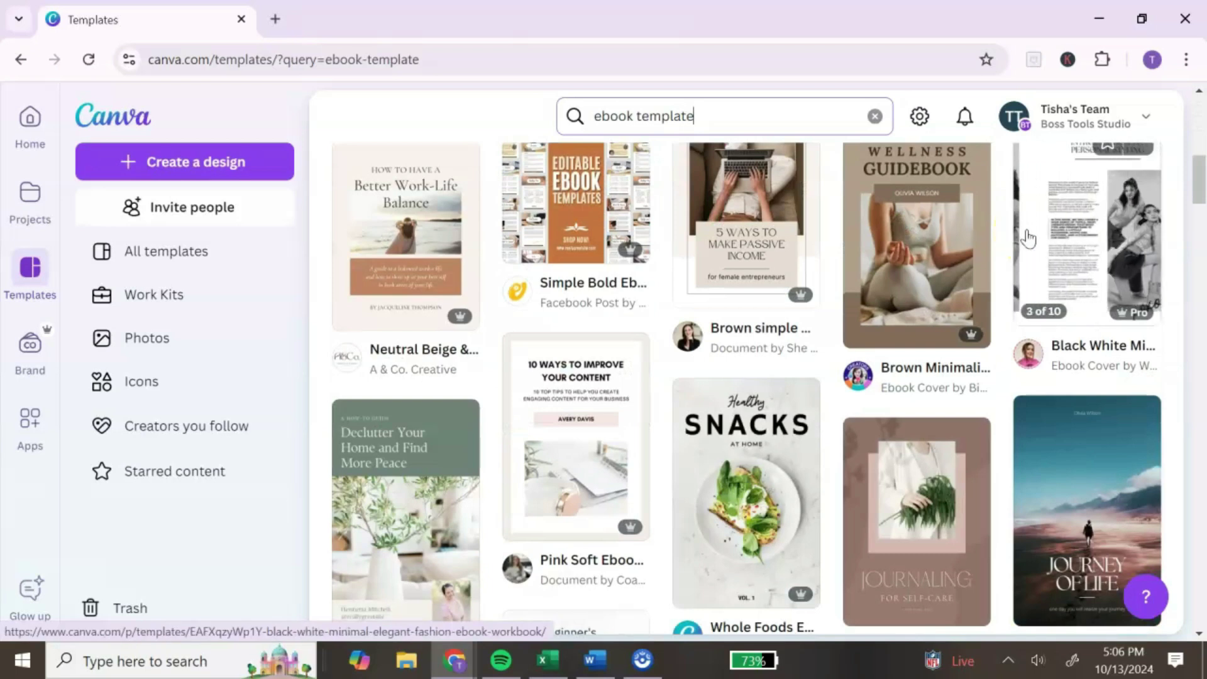
left_click(639, 200)
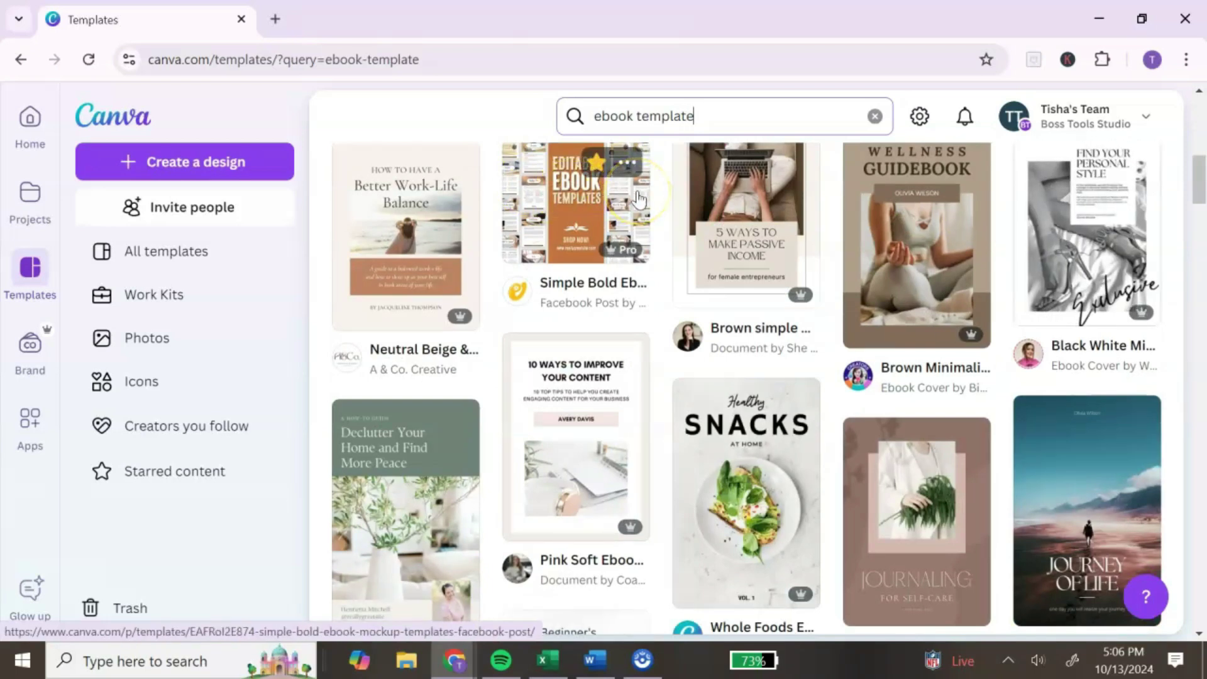
left_click(744, 303)
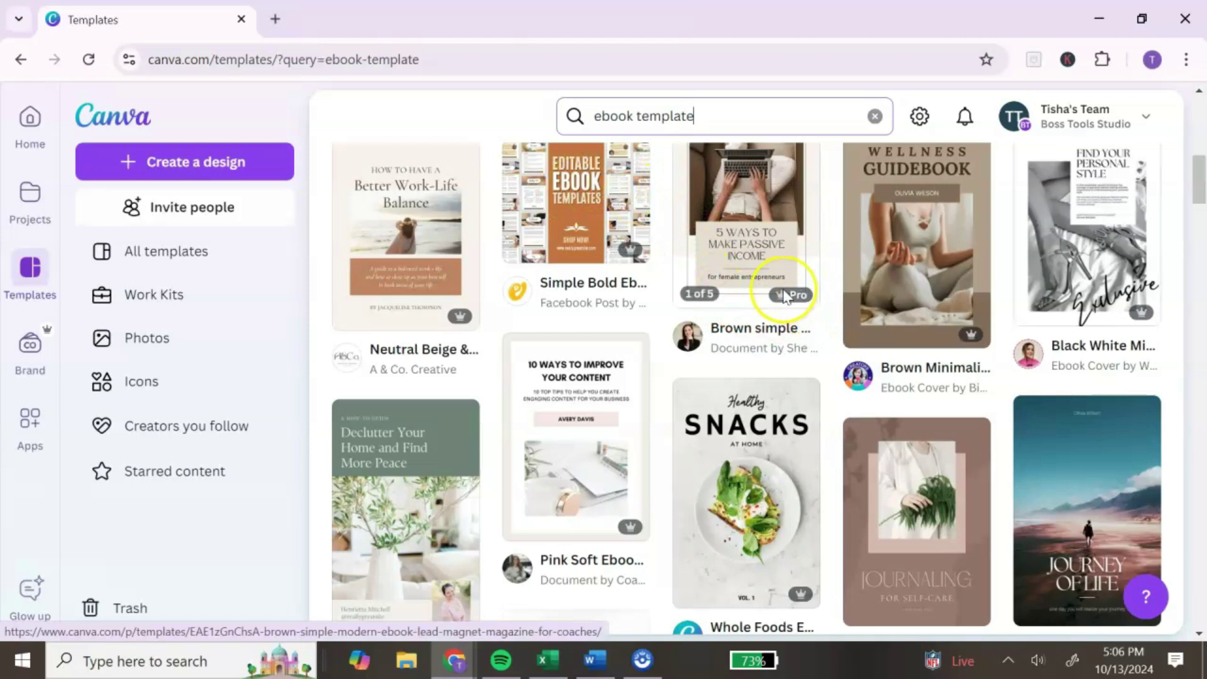
Browse further through the ebook templates and open the "White Cream Clean Simple Minimal Modern Ebook A4 Document" template for customizing.
mouse_move(793, 305)
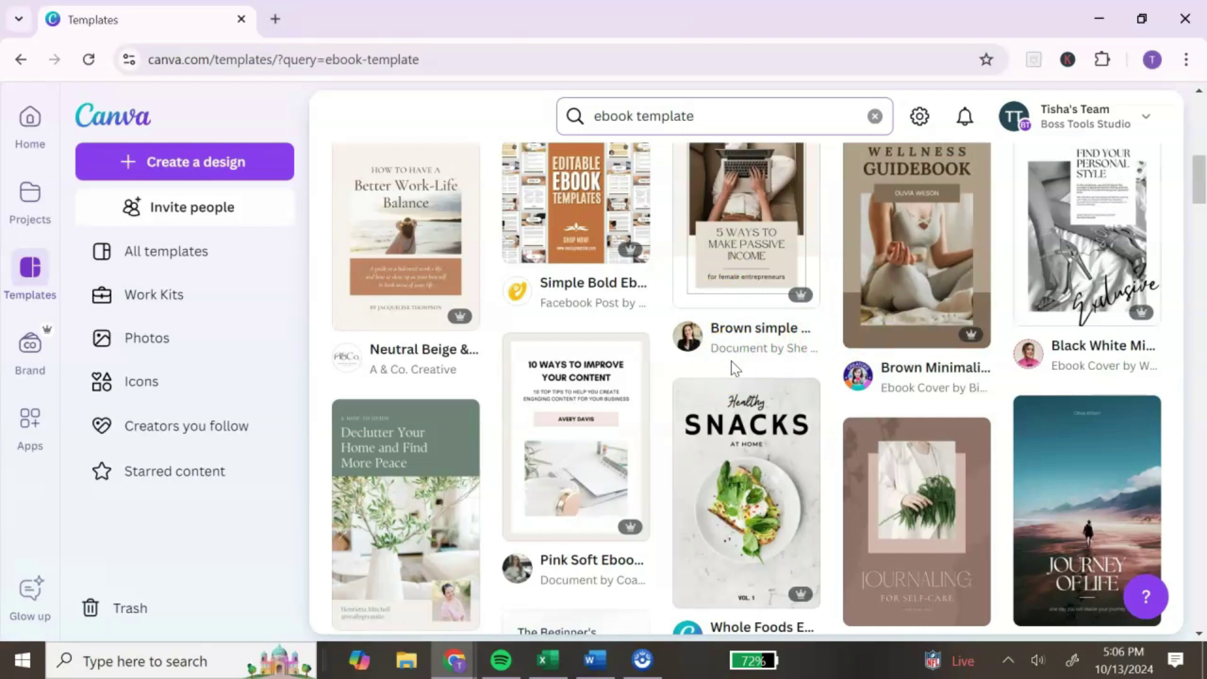
scroll(730, 361, "up", 5)
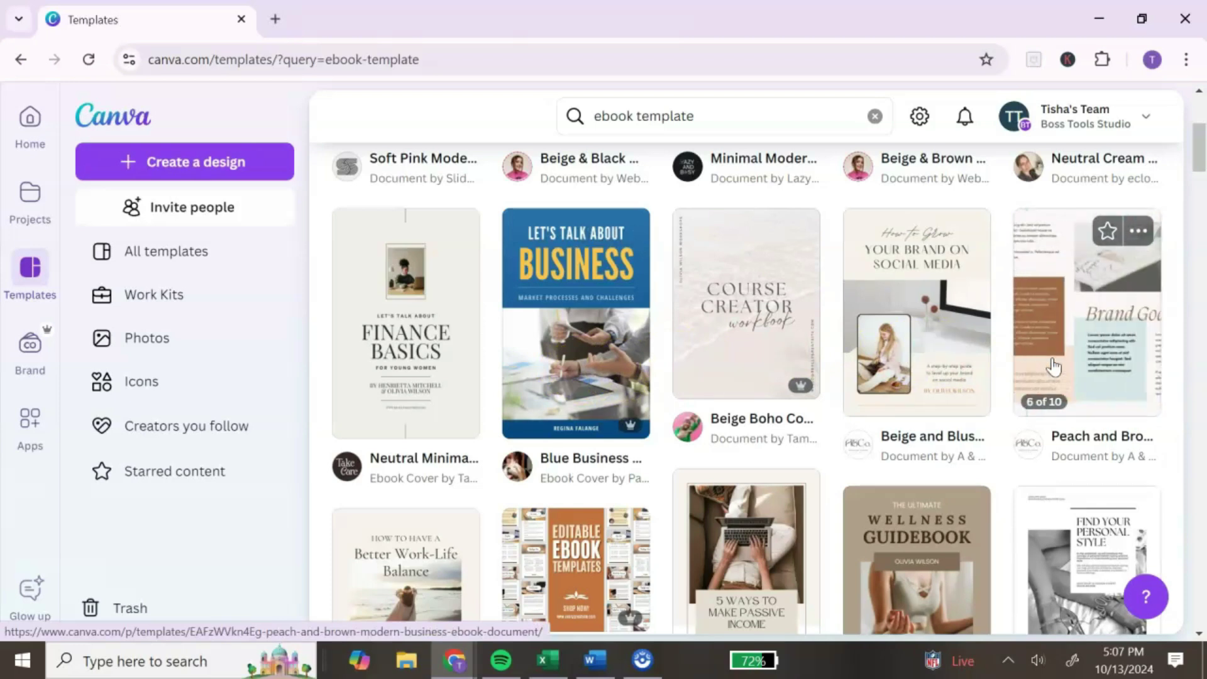
left_click(428, 416)
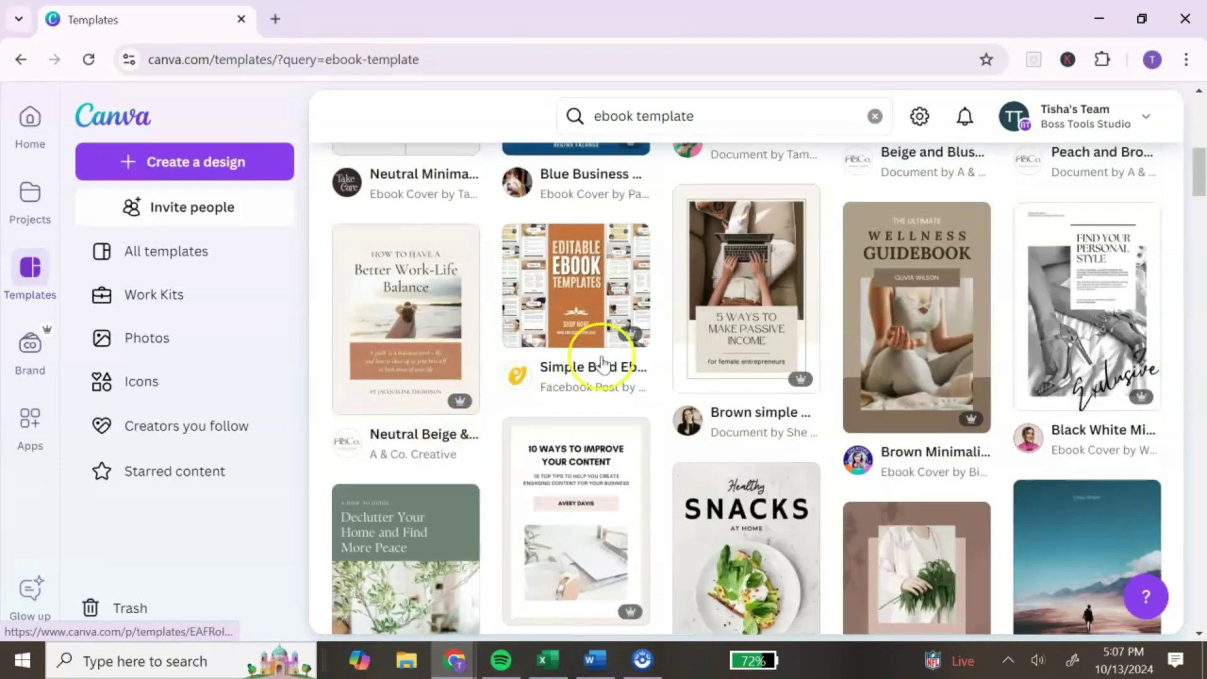
scroll(952, 345, "down", 3)
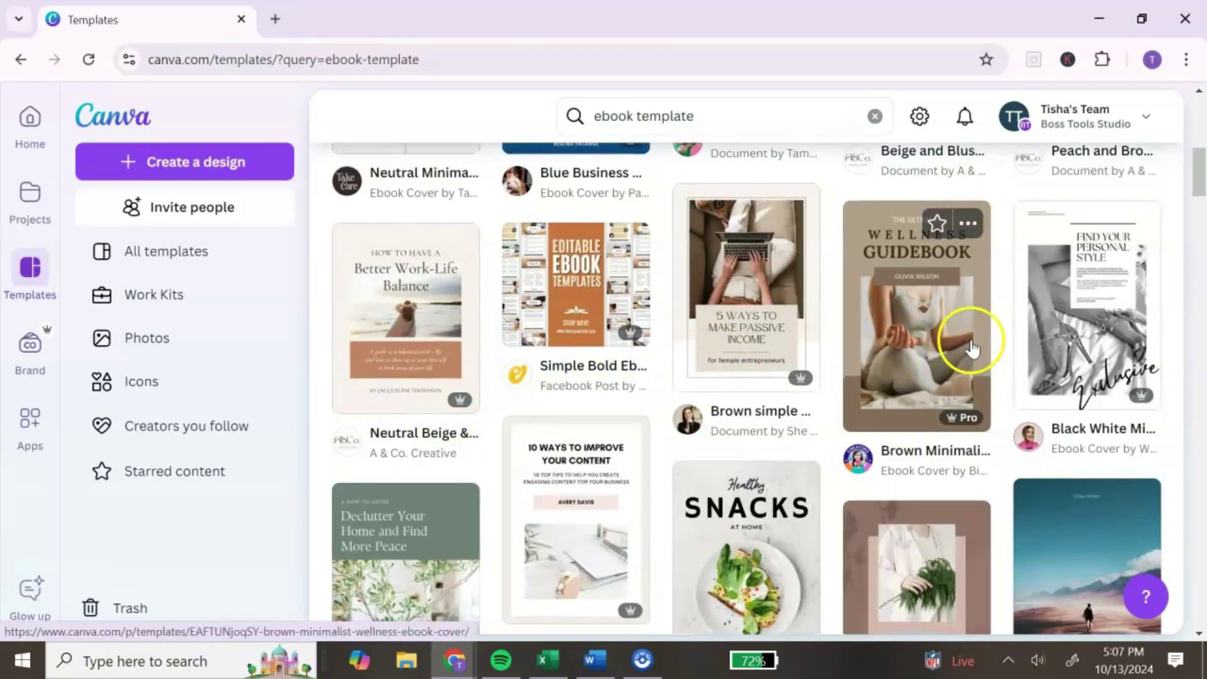
scroll(965, 349, "down", 2)
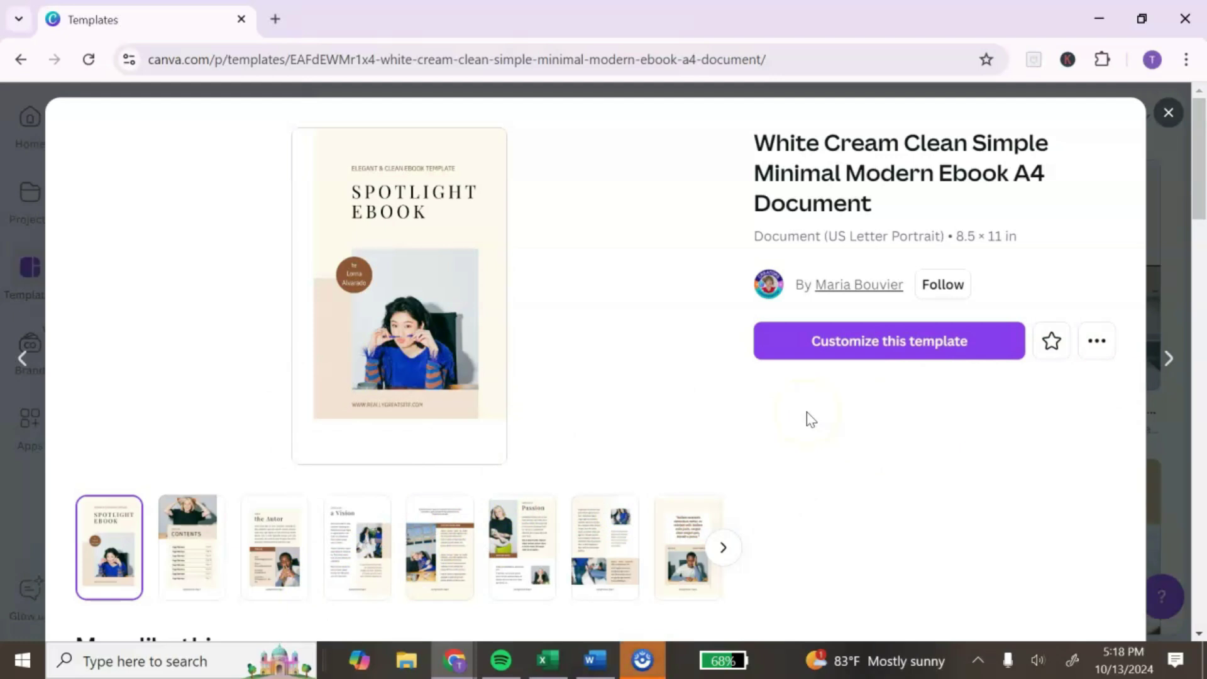
left_click(863, 355)
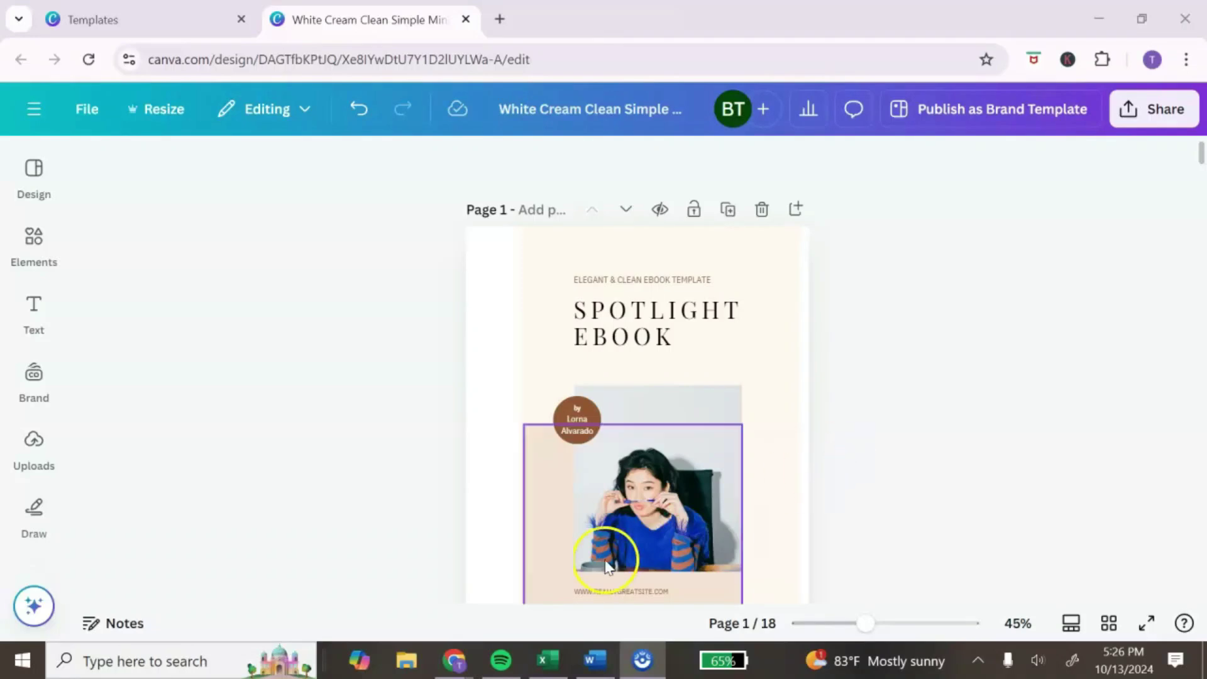
Switch to the ChatGPT window and copy the ebook title "Start Your Hustle: A Teen's Guide to Building an Online Business".
mouse_move(455, 659)
left_click(470, 593)
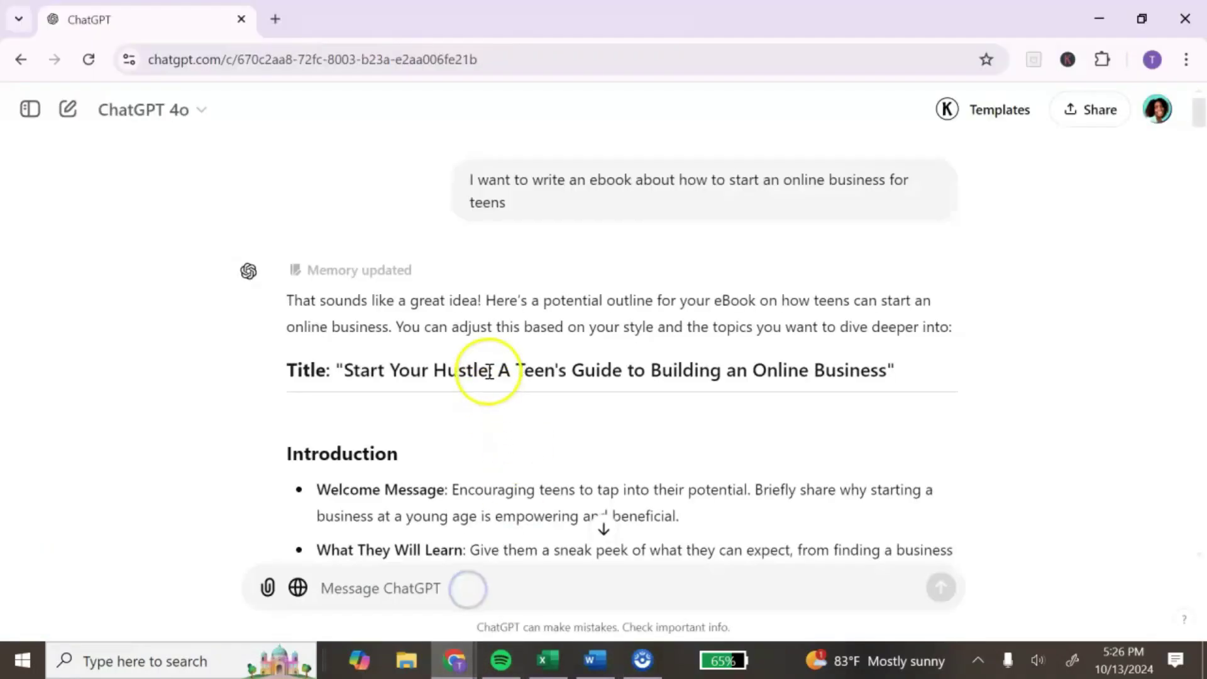
left_click(886, 371)
left_click_drag(886, 371, 378, 376)
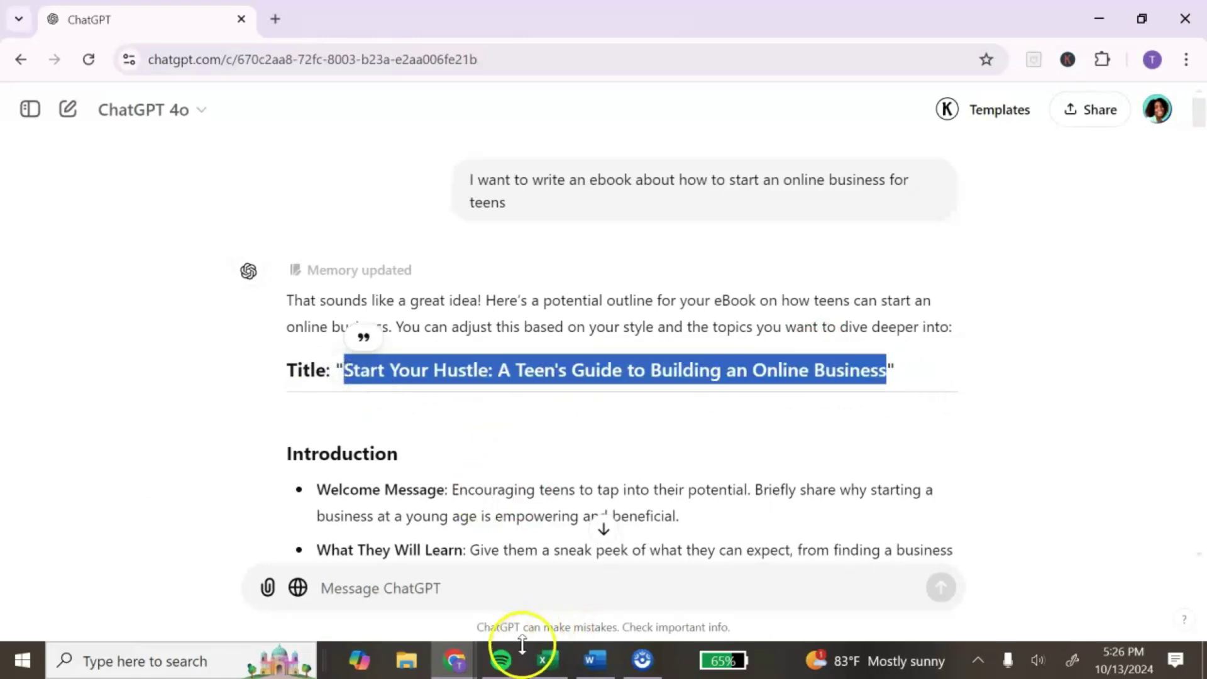
Switch back to Canva and replace the cover title with "START YOUR HUSTLE: A TEEN'S GUIDE TO BUILDING AN ONLINE BUSINESS".
left_click(456, 659)
left_click(559, 619)
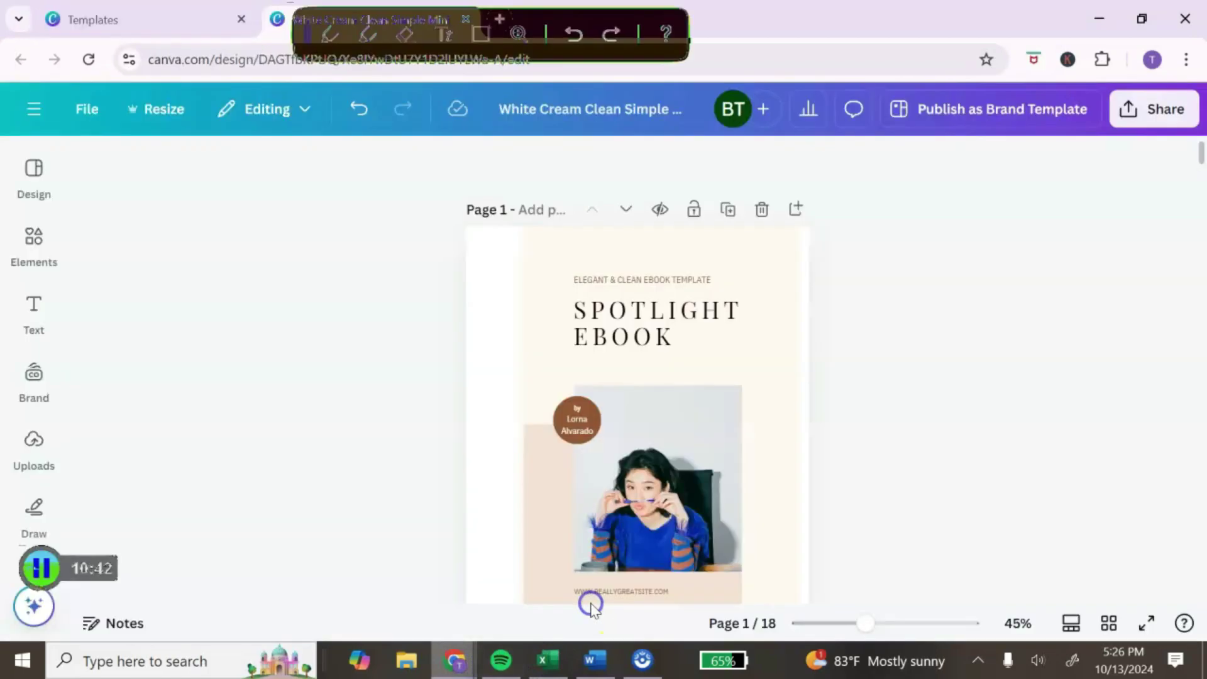
double_click(667, 339)
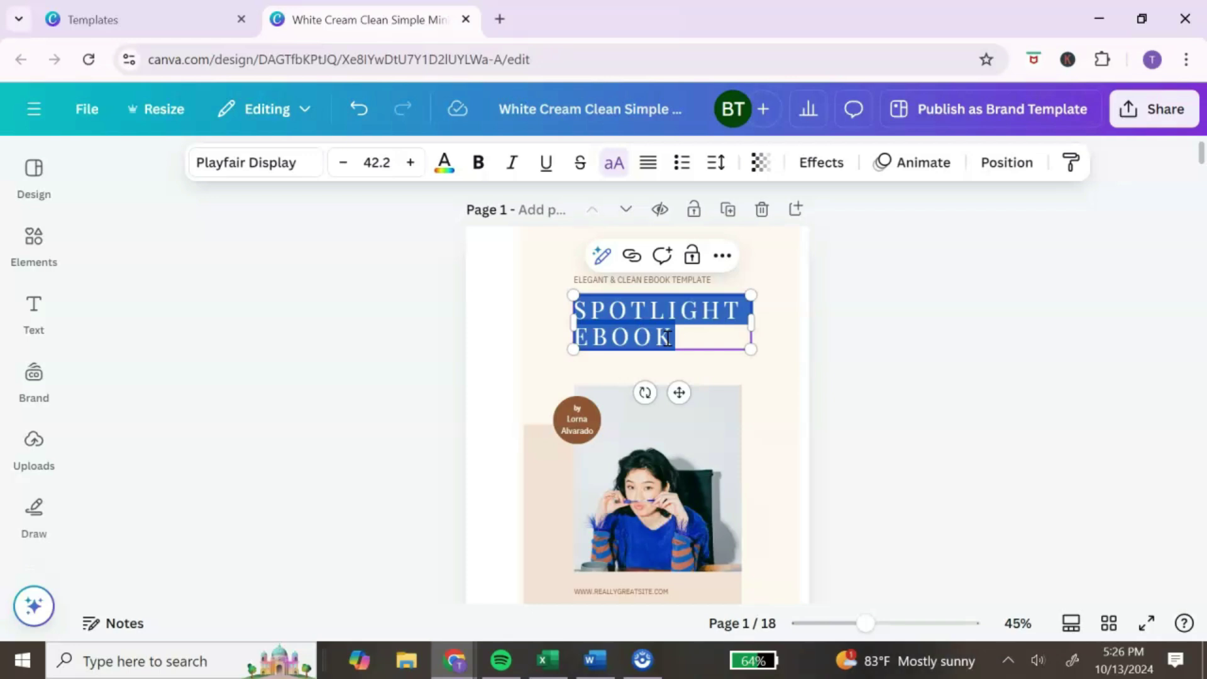
type("START YOUR HUSTLE: A TEEN'S GUIDE TO BUILDING AN ONLINE BUSINESS")
Resize the cover title to font size 33.3 in a wider box, and centre it above the photo.
left_click_drag(552, 396, 498, 358)
left_click_drag(503, 294, 552, 330)
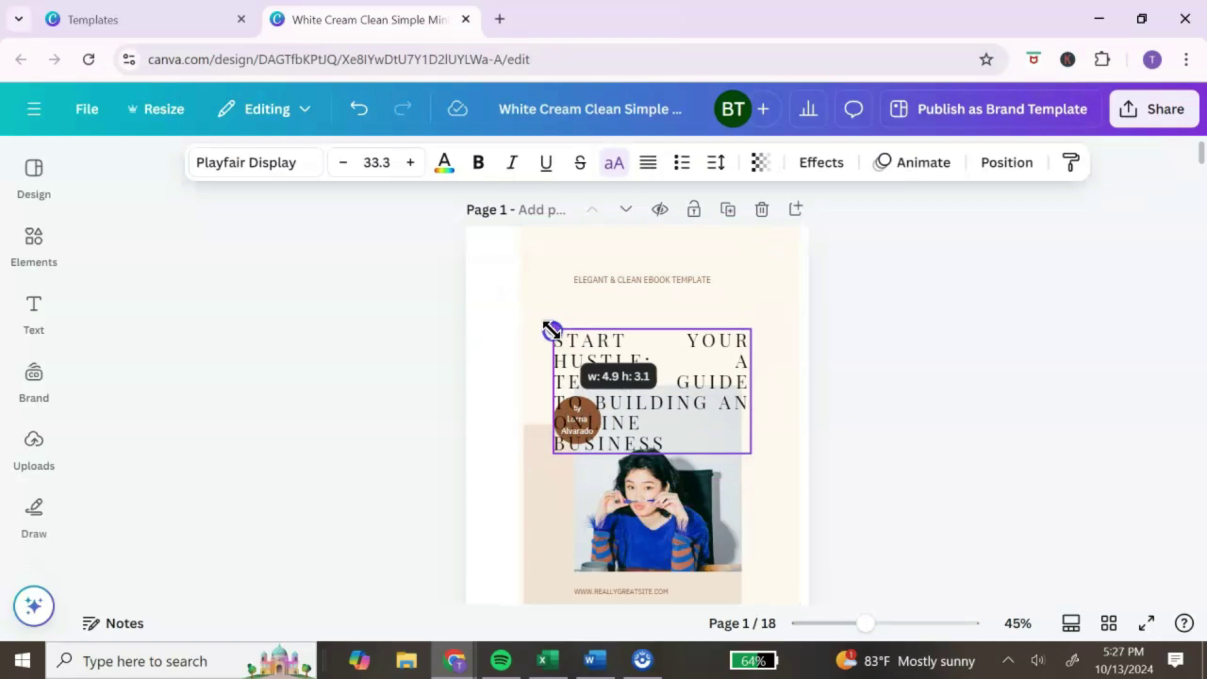
left_click_drag(553, 388, 465, 372)
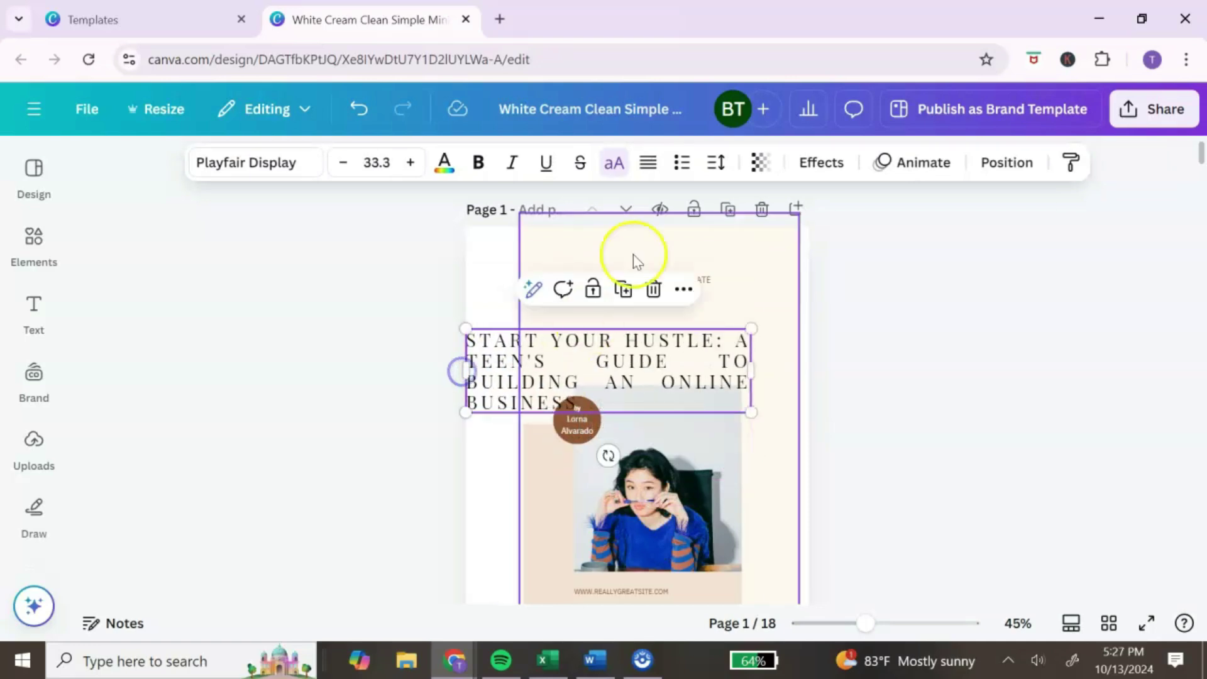
left_click(649, 163)
left_click(651, 165)
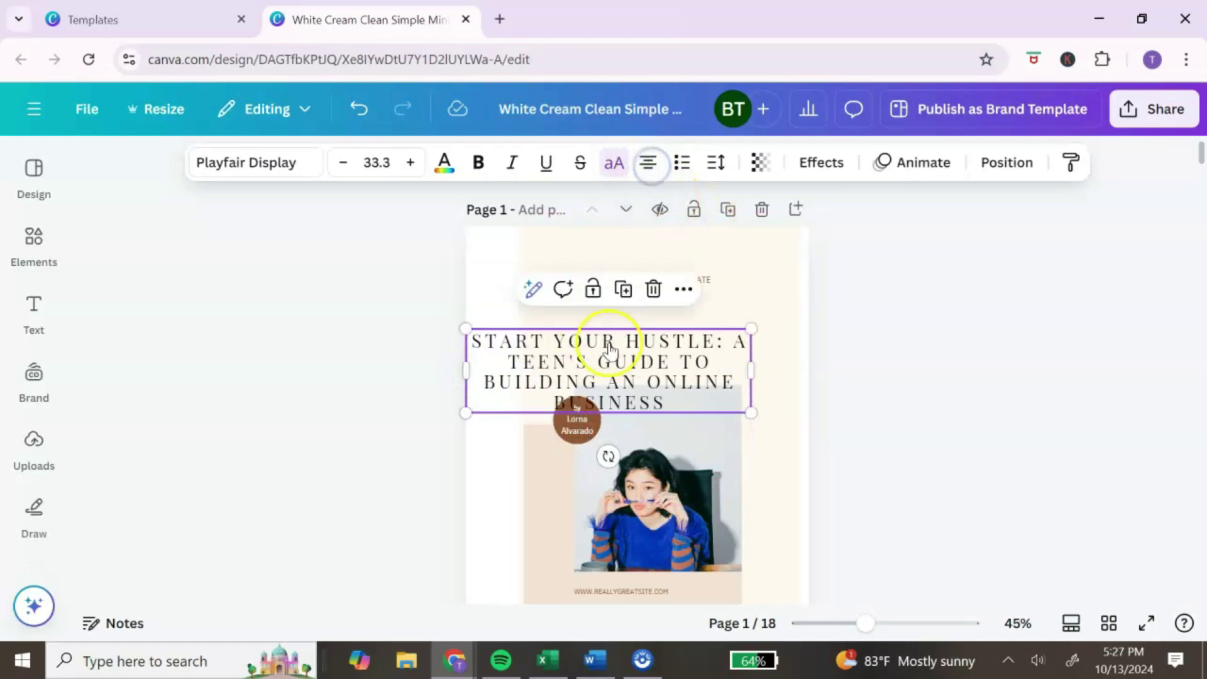
left_click_drag(681, 347, 709, 317)
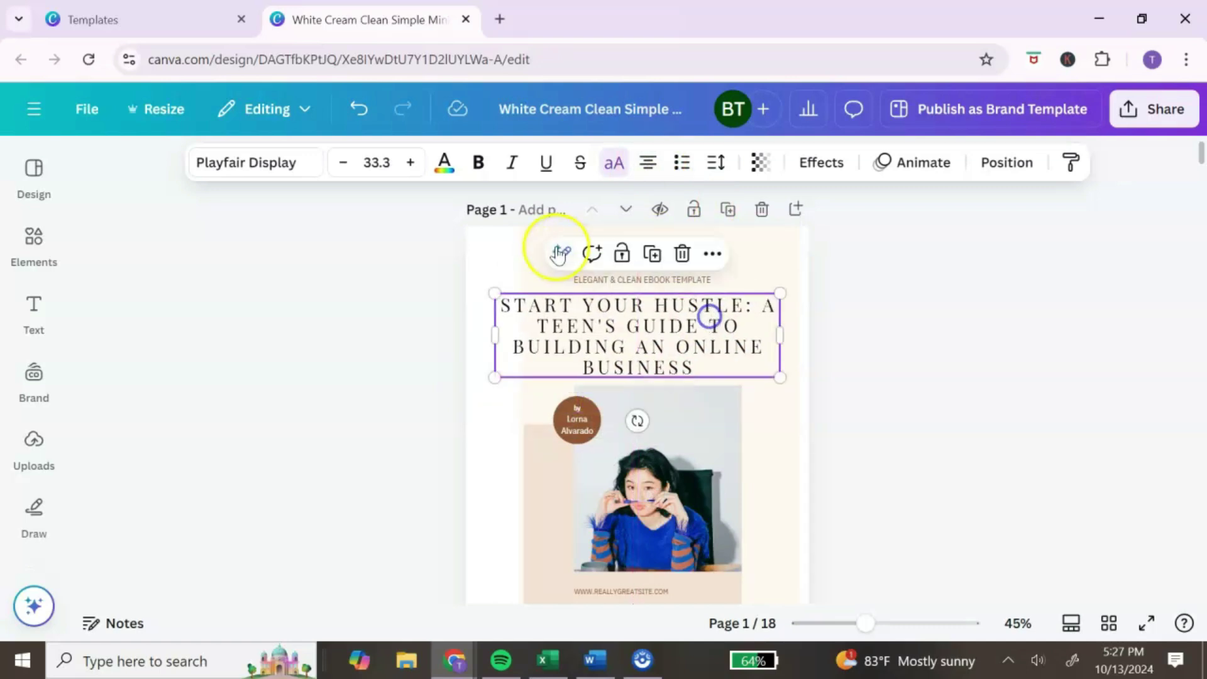
Stretch the cream background shape on both sides so it covers the full width of the cover page.
left_click(537, 258)
left_click_drag(519, 345, 445, 350)
left_click(765, 418)
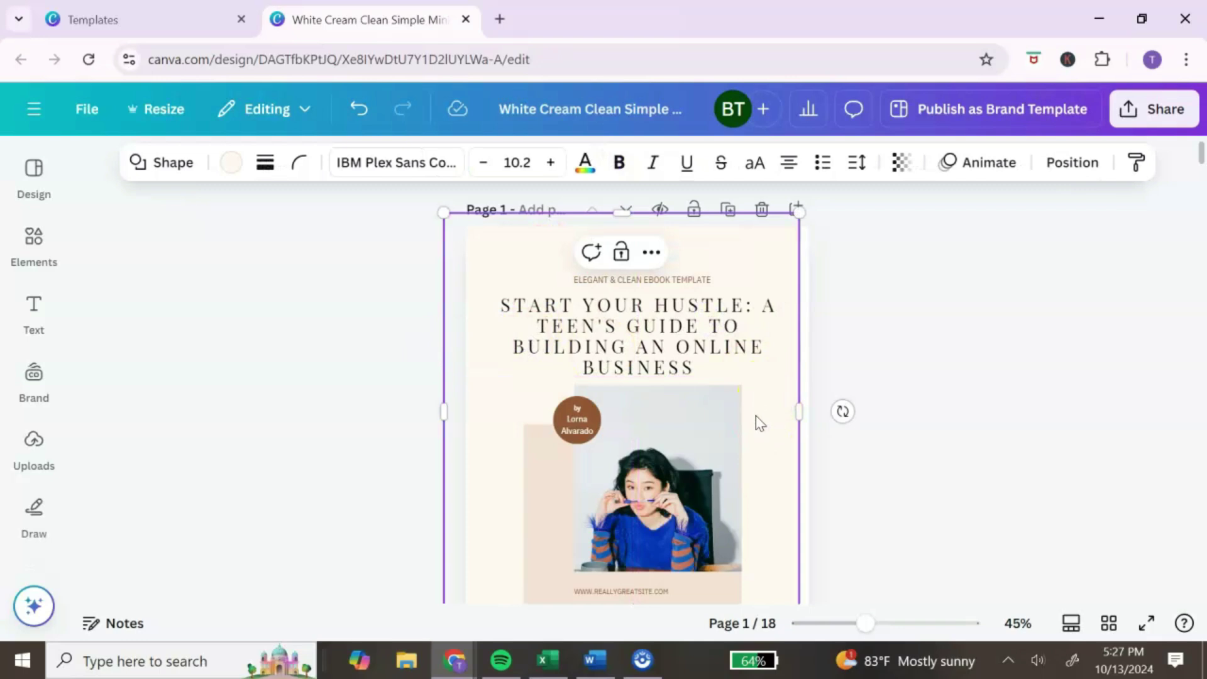
left_click(773, 447)
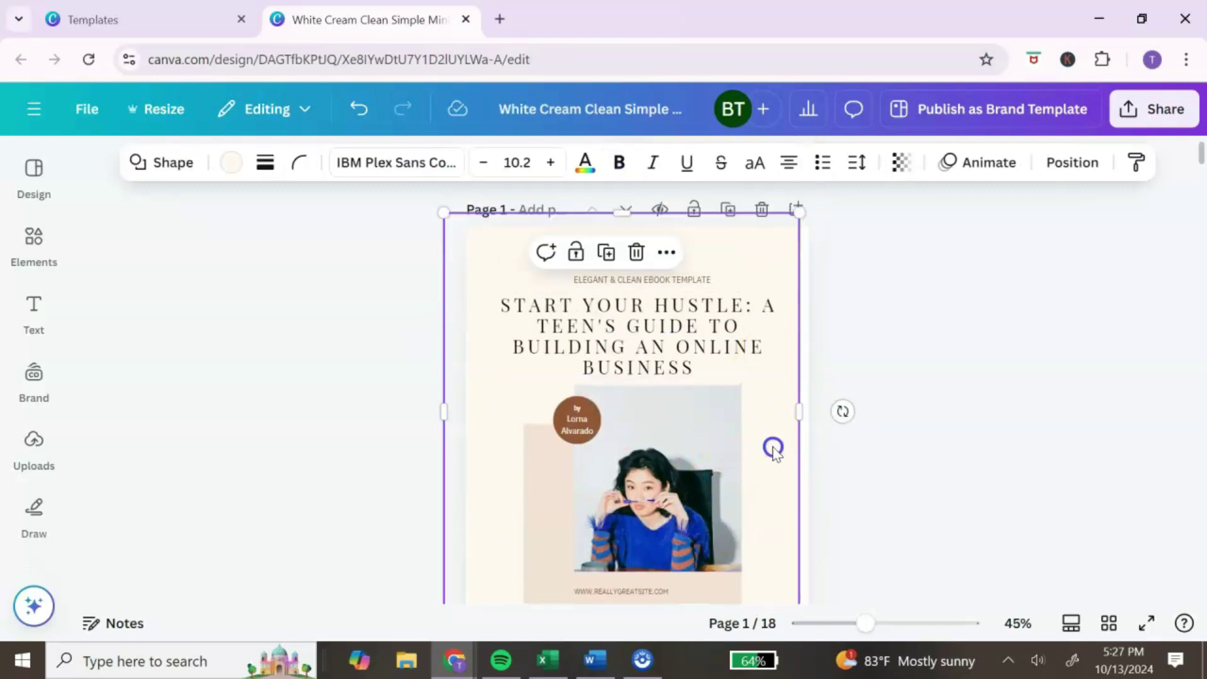
left_click_drag(799, 412, 827, 414)
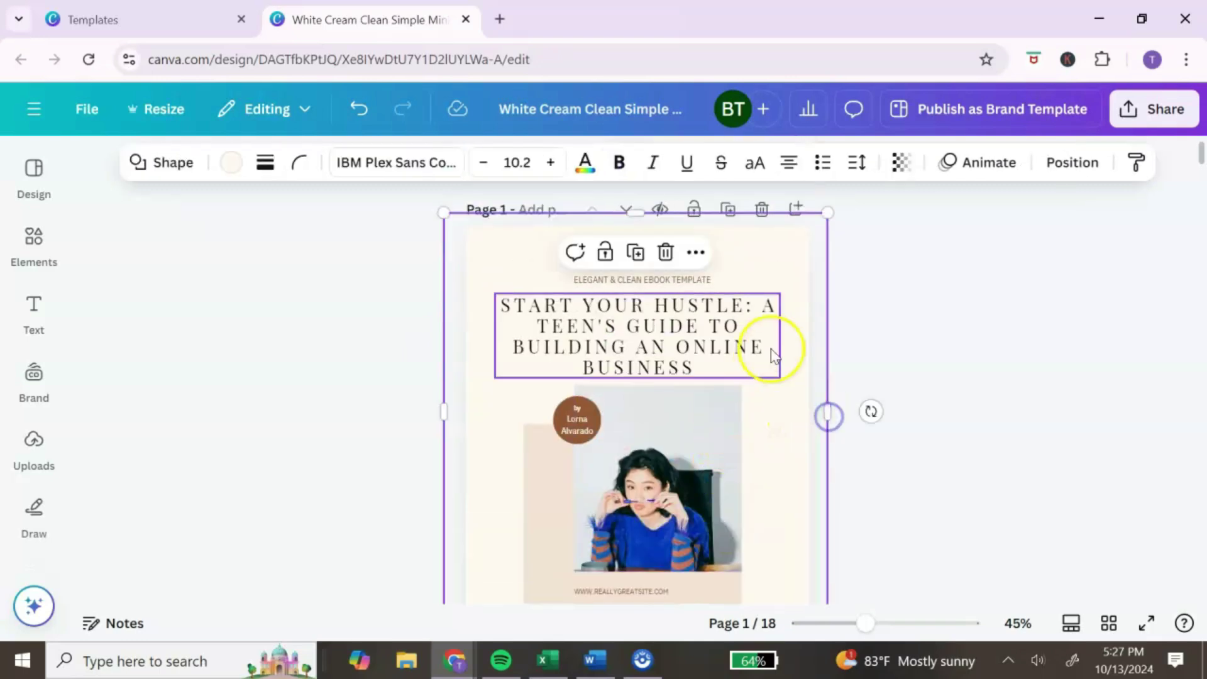
Change the cover title's font to Graduate.
left_click(570, 357)
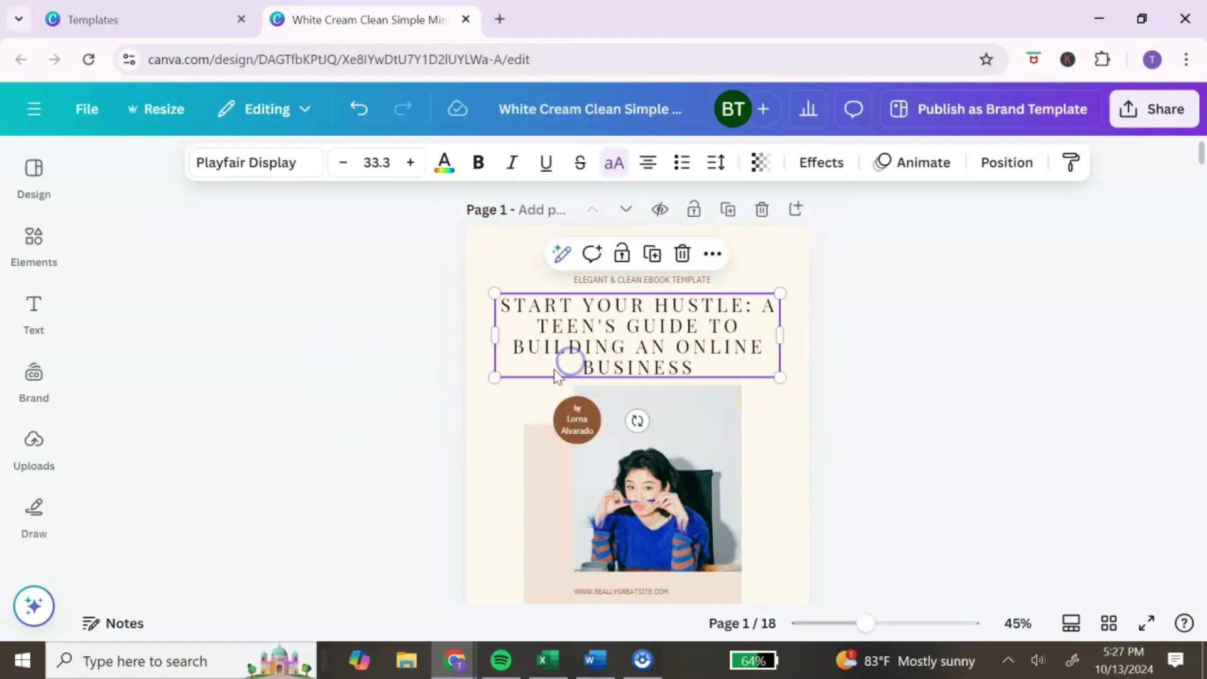
left_click(296, 164)
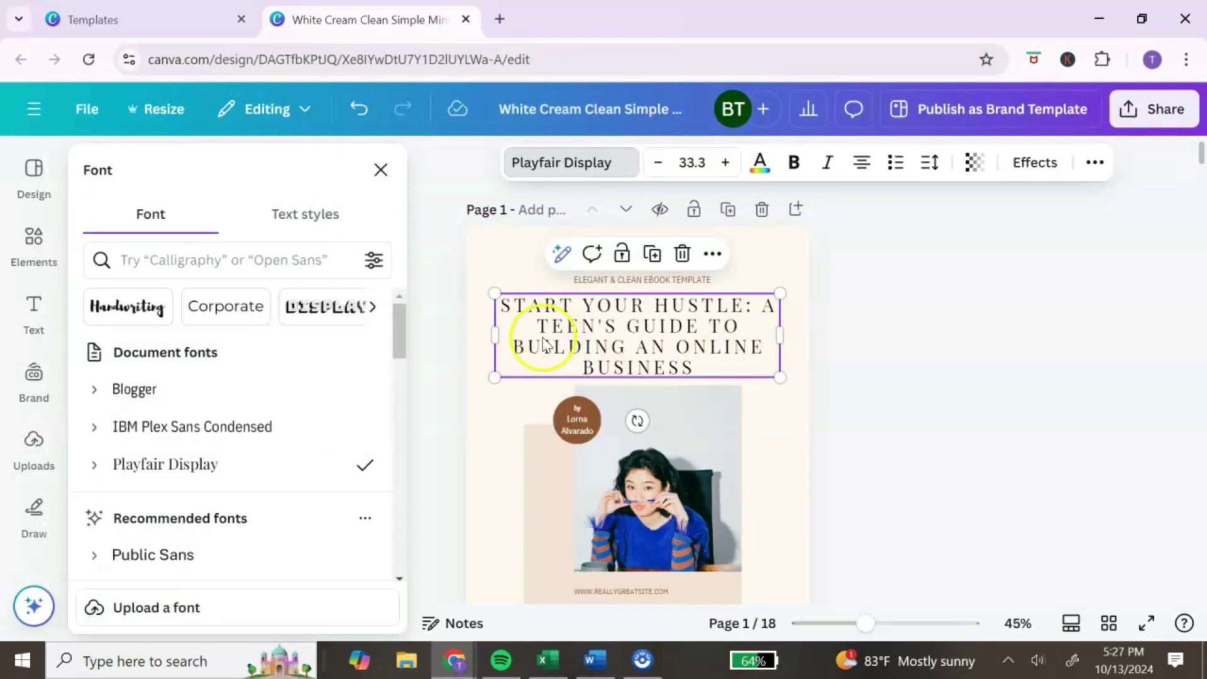
scroll(283, 359, "down", 3)
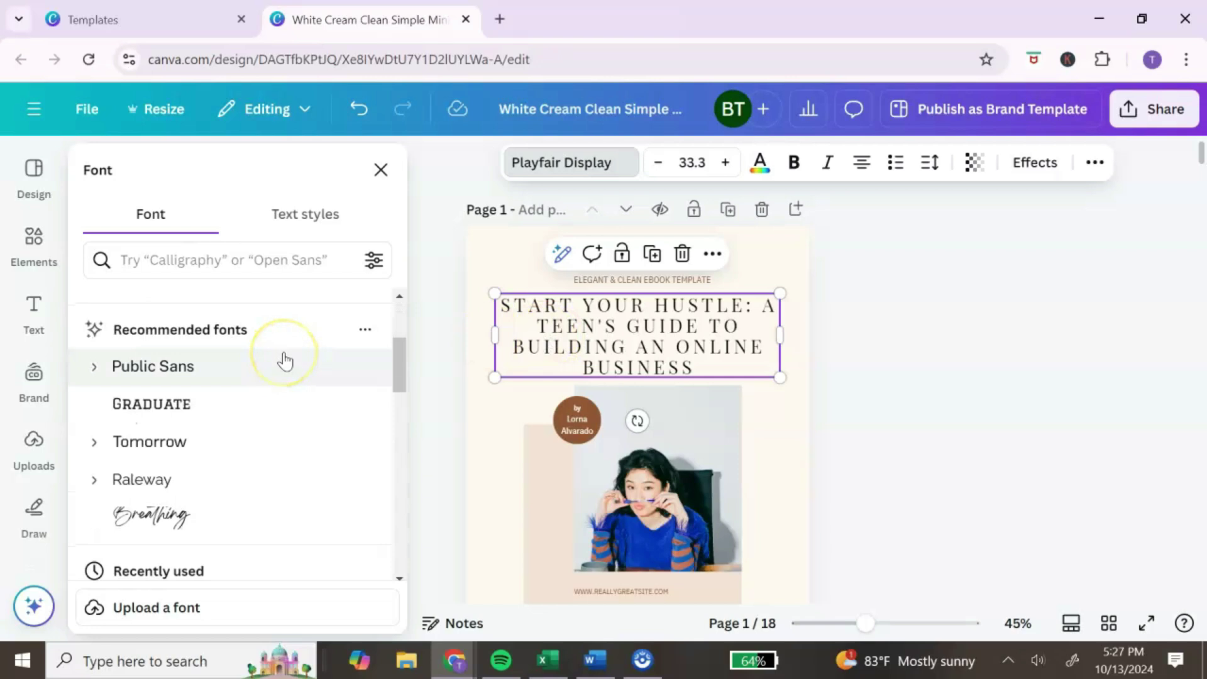
scroll(284, 360, "down", 2)
scroll(280, 371, "up", 3)
left_click(254, 503)
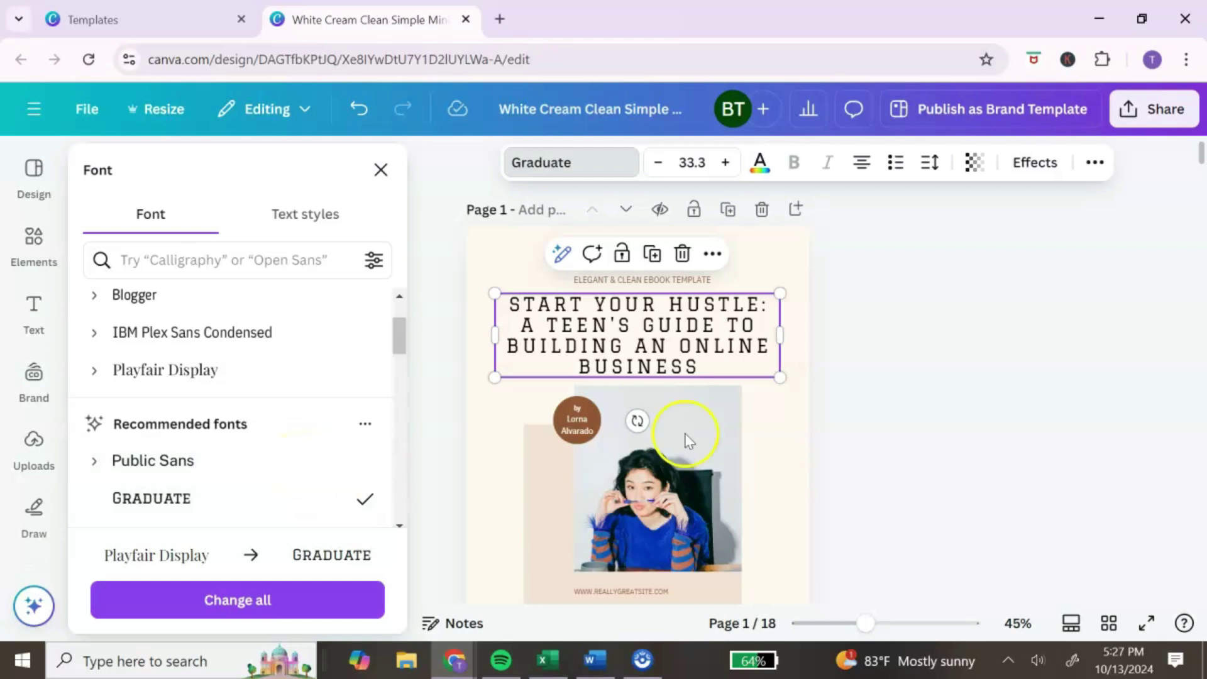
Search the colors for "green" and fill the cover's background shape with the darker green from the Under the Ferns palette.
left_click(776, 420)
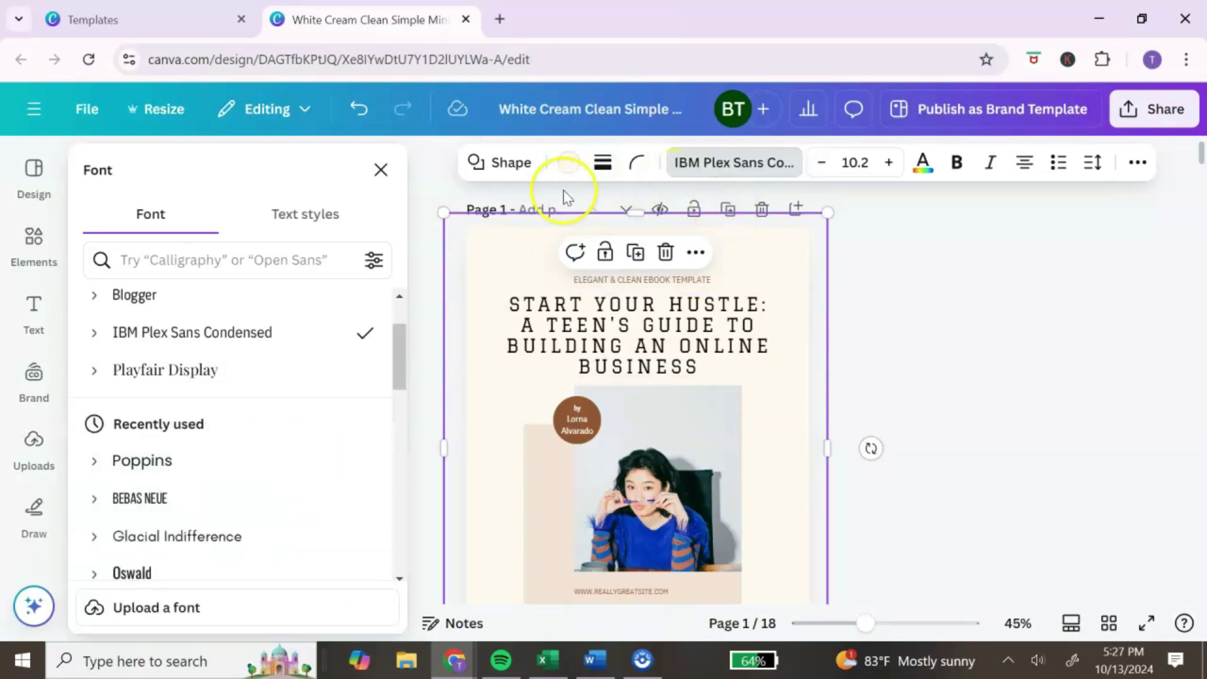
left_click(568, 162)
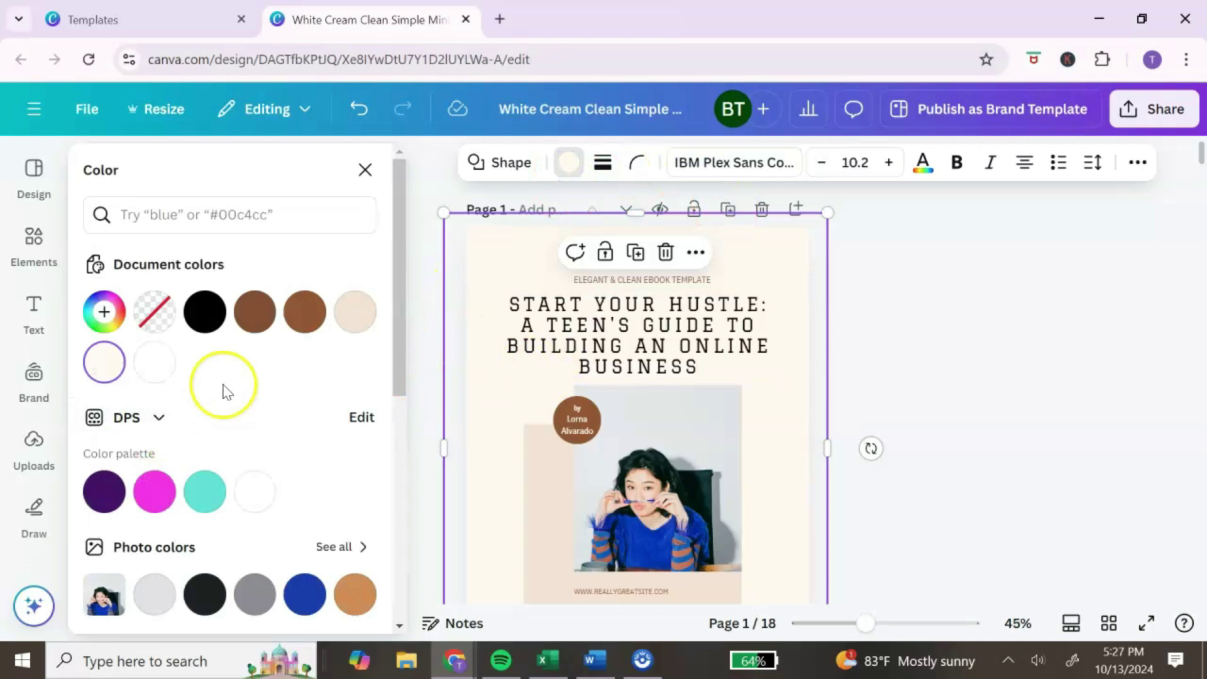
scroll(216, 371, "down", 4)
scroll(213, 367, "up", 4)
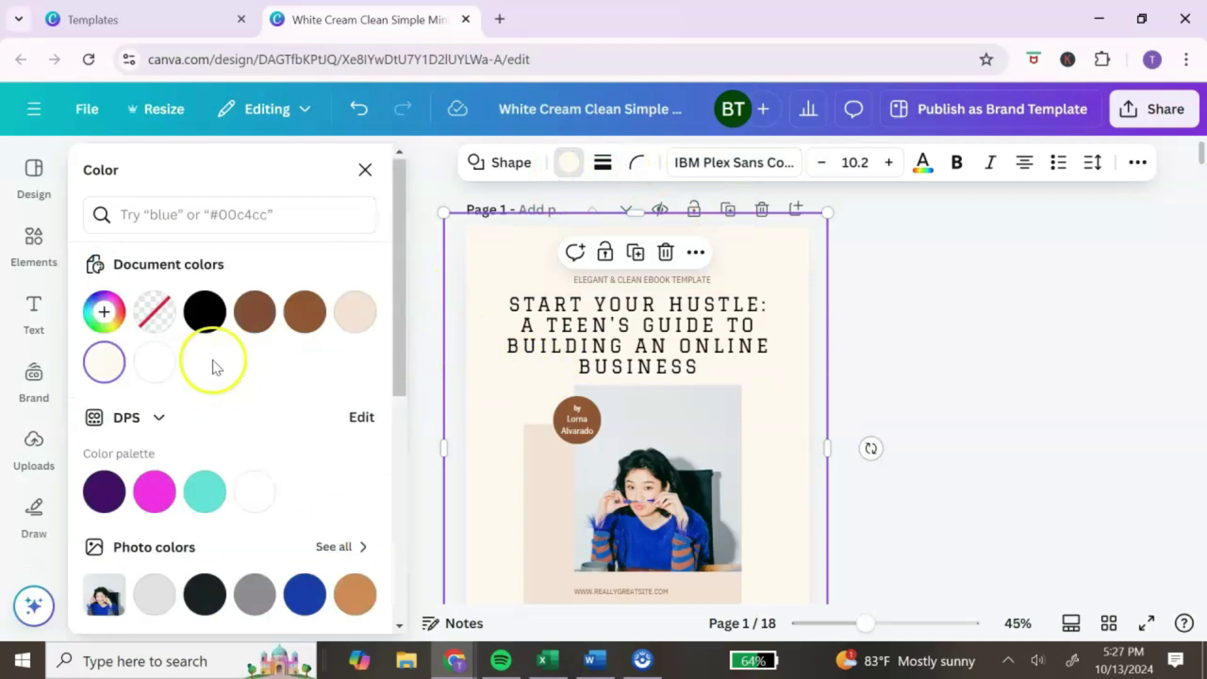
left_click(175, 212)
type("green")
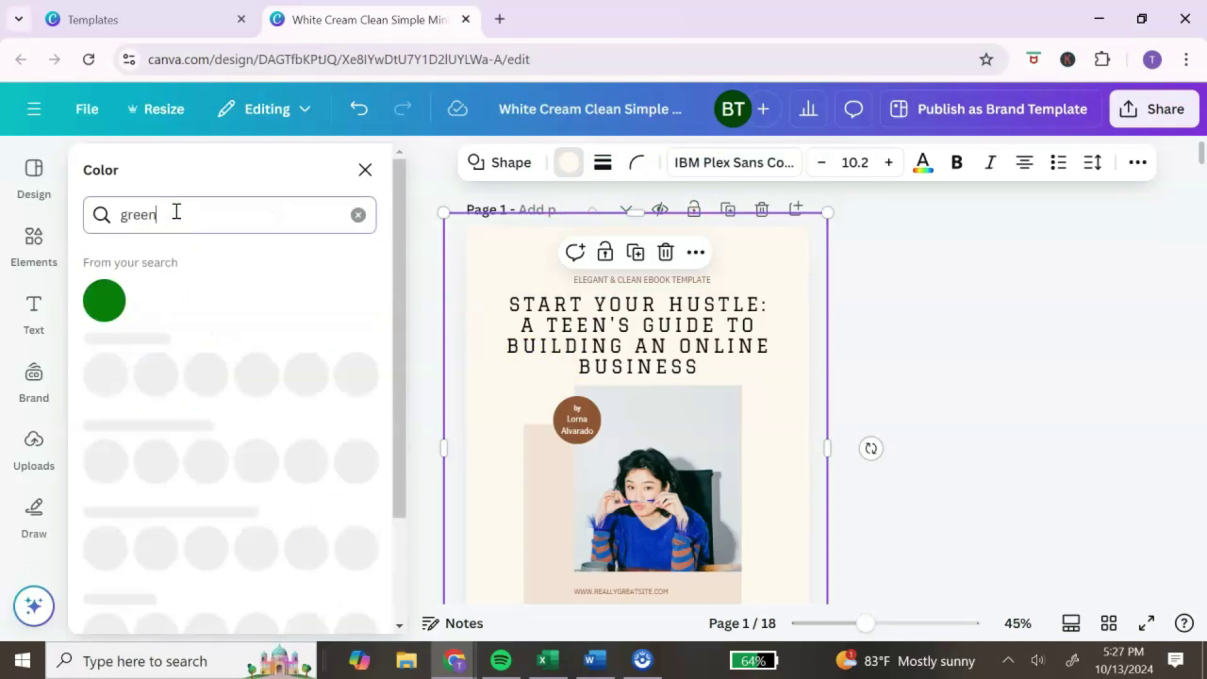
left_click(205, 375)
left_click(305, 460)
scroll(214, 458, "down", 2)
left_click(205, 450)
scroll(207, 477, "down", 3)
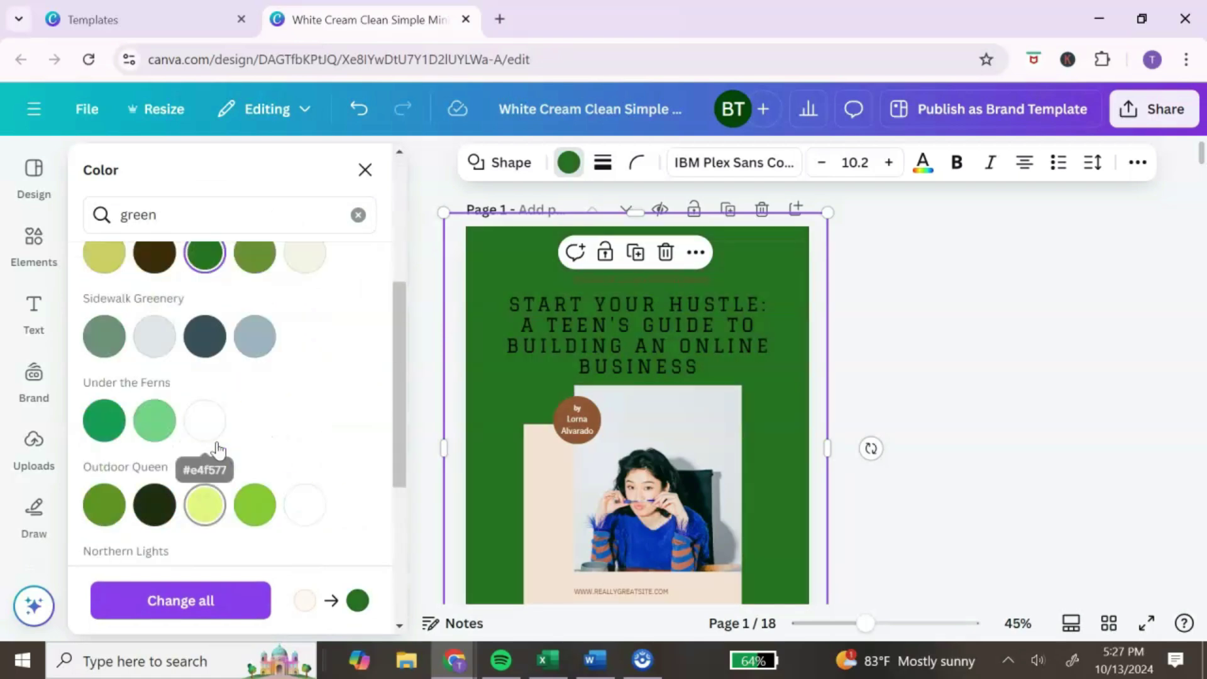
left_click(103, 427)
Set the cover title's text color to white.
left_click(717, 326)
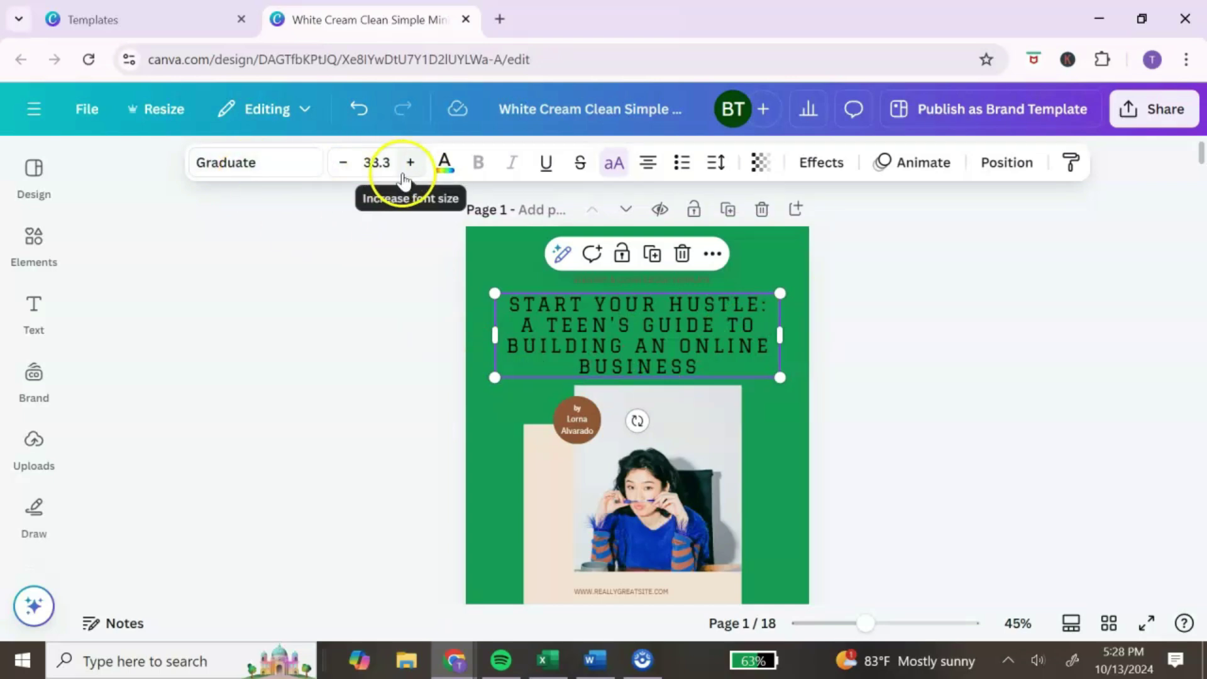
left_click(442, 164)
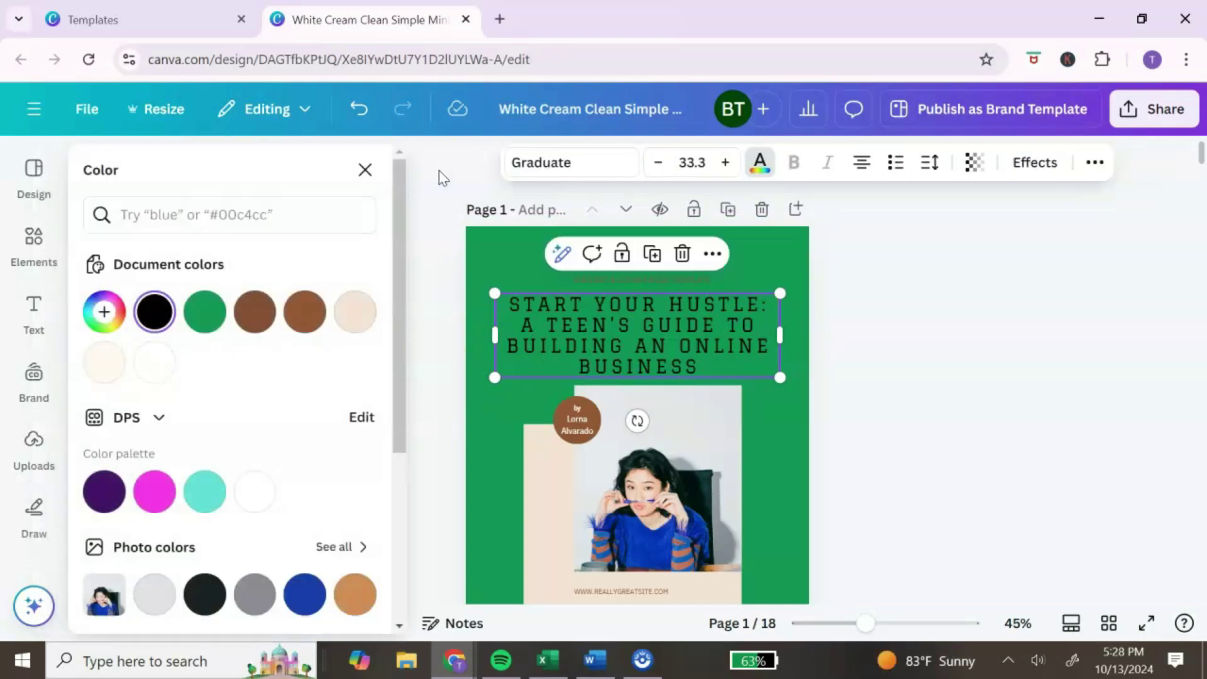
left_click(161, 368)
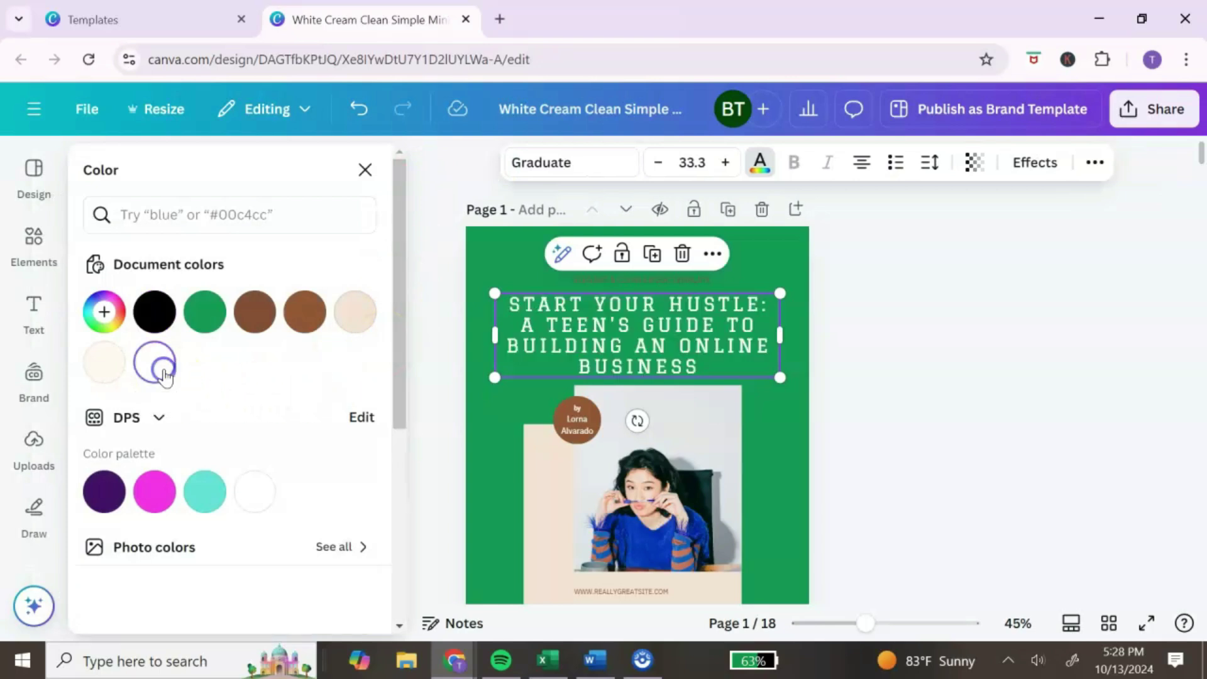
Delete the beige shape behind the cover photo and enlarge the photo to be wider.
left_click(779, 447)
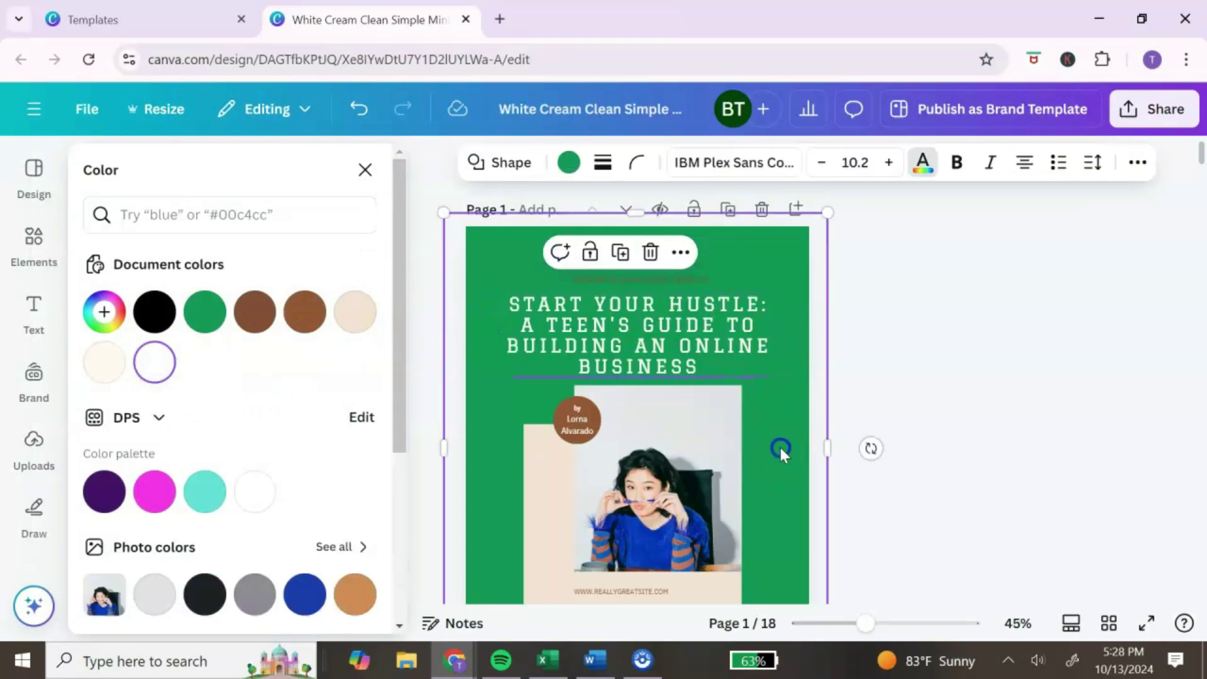
scroll(779, 447, "down", 2)
left_click(708, 503)
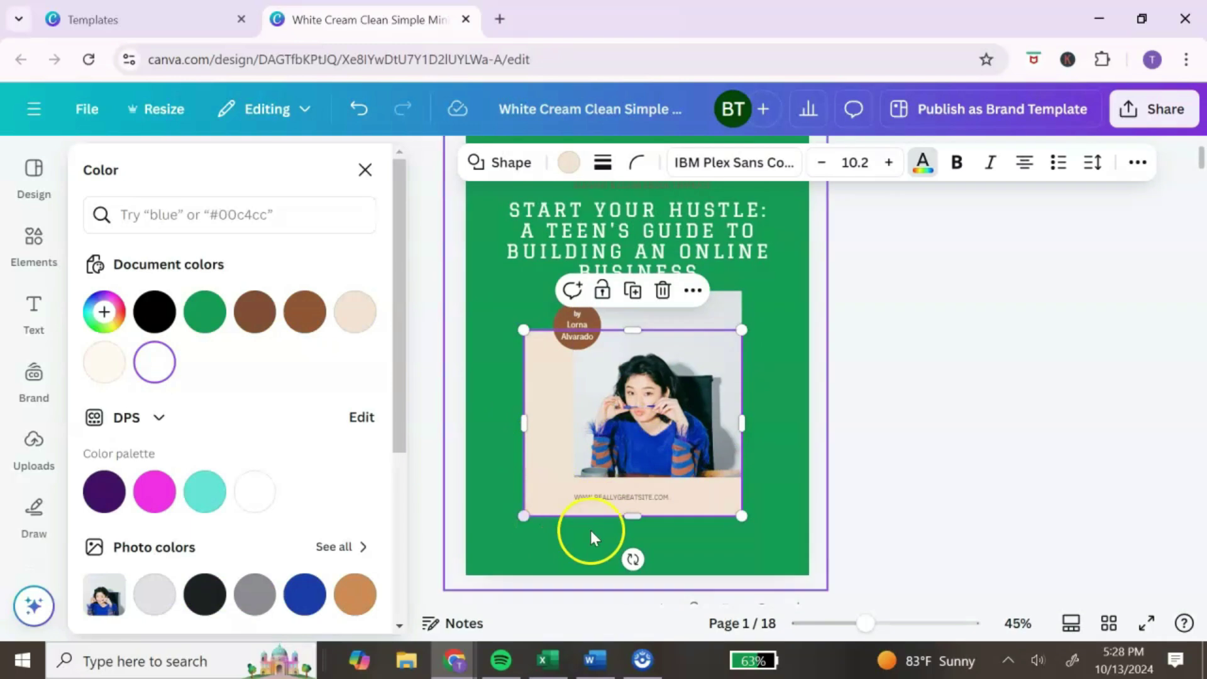
left_click(661, 290)
left_click(629, 402)
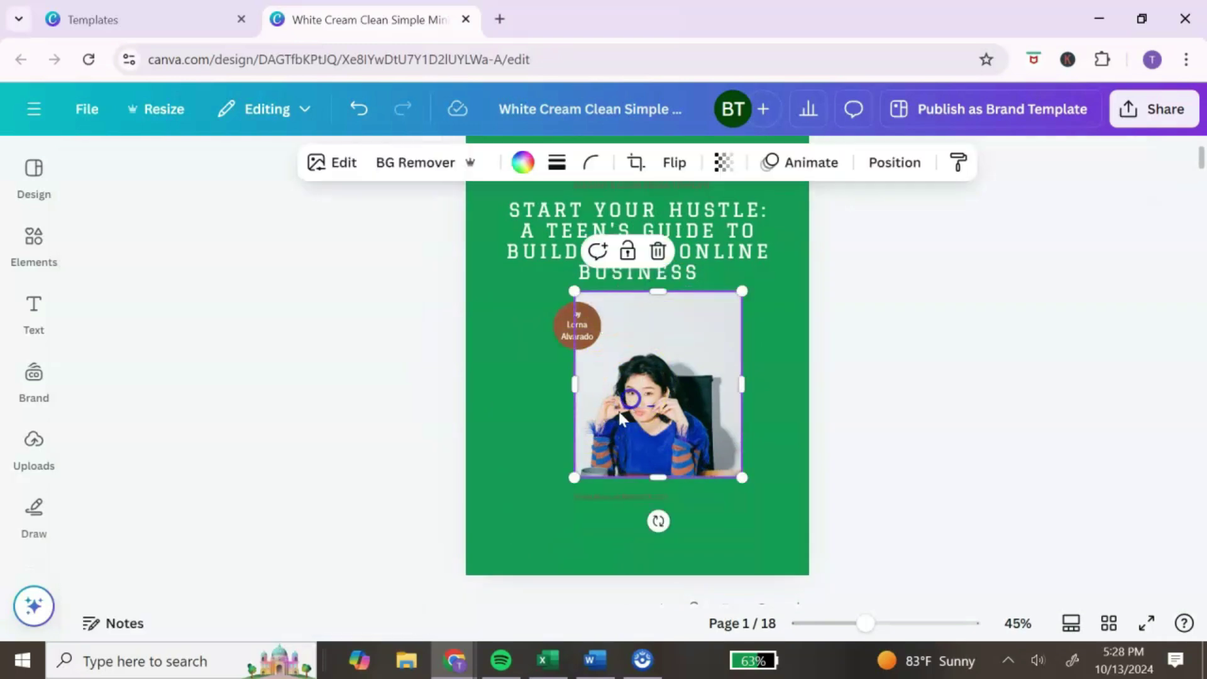
Recolor the round author badge on the photo with the plain green found by the "green" color search.
left_click(577, 325)
left_click(229, 162)
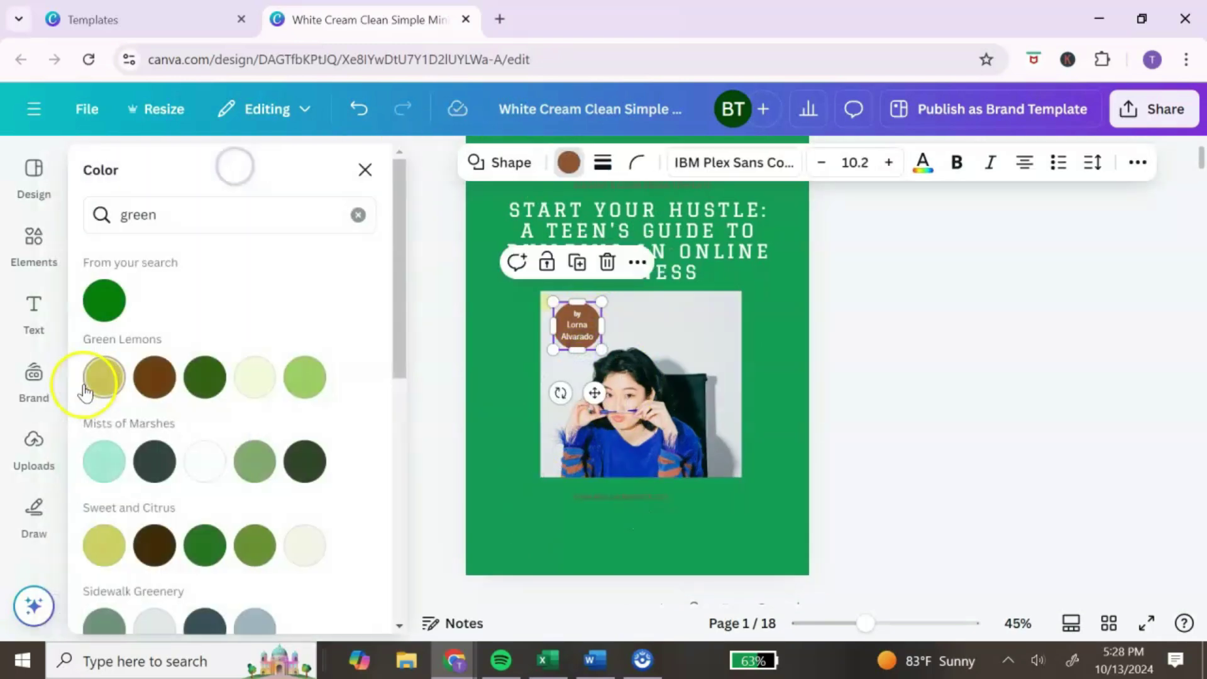
left_click(103, 299)
Replace the placeholder name in the round badge with the ebook author's name.
left_click(582, 340)
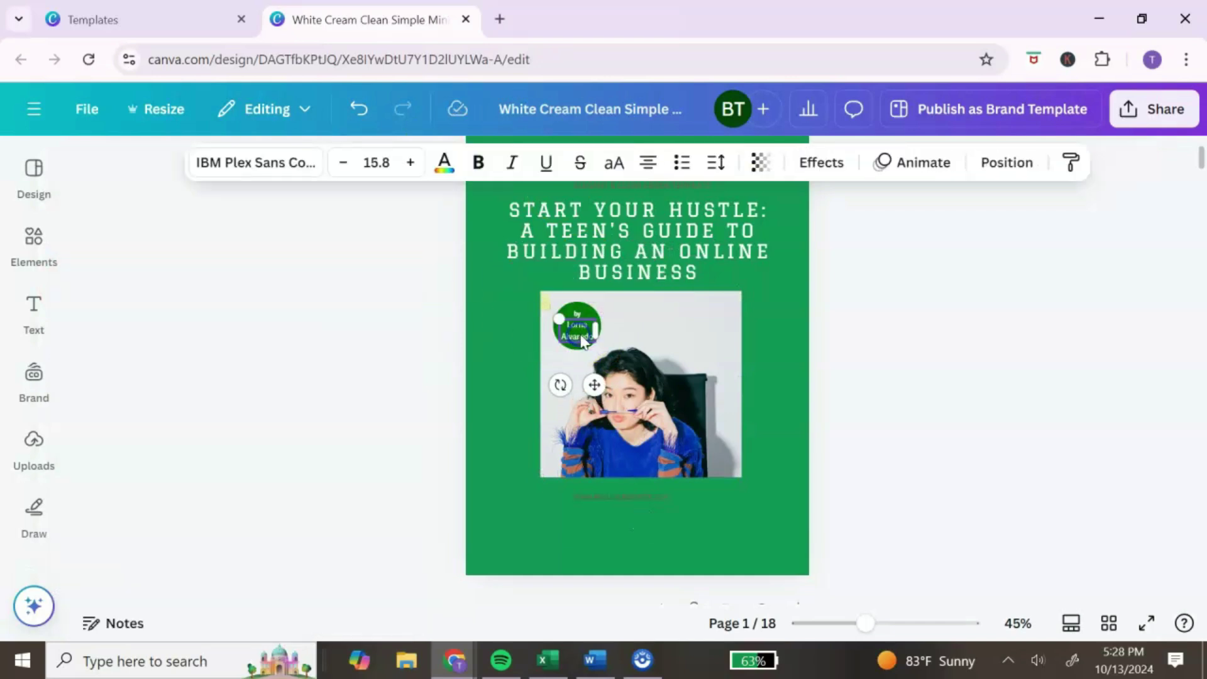
left_click(581, 338)
type("ikcs")
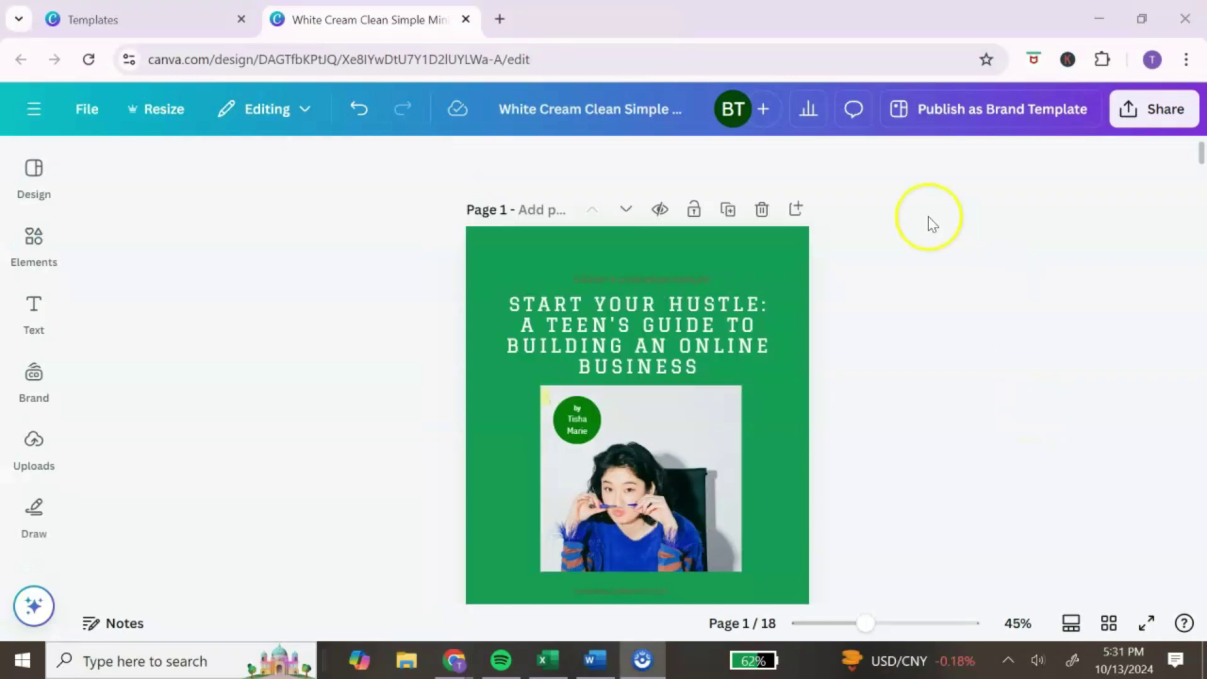
Search the element library for "business money" and limit the results to photos.
left_click(34, 179)
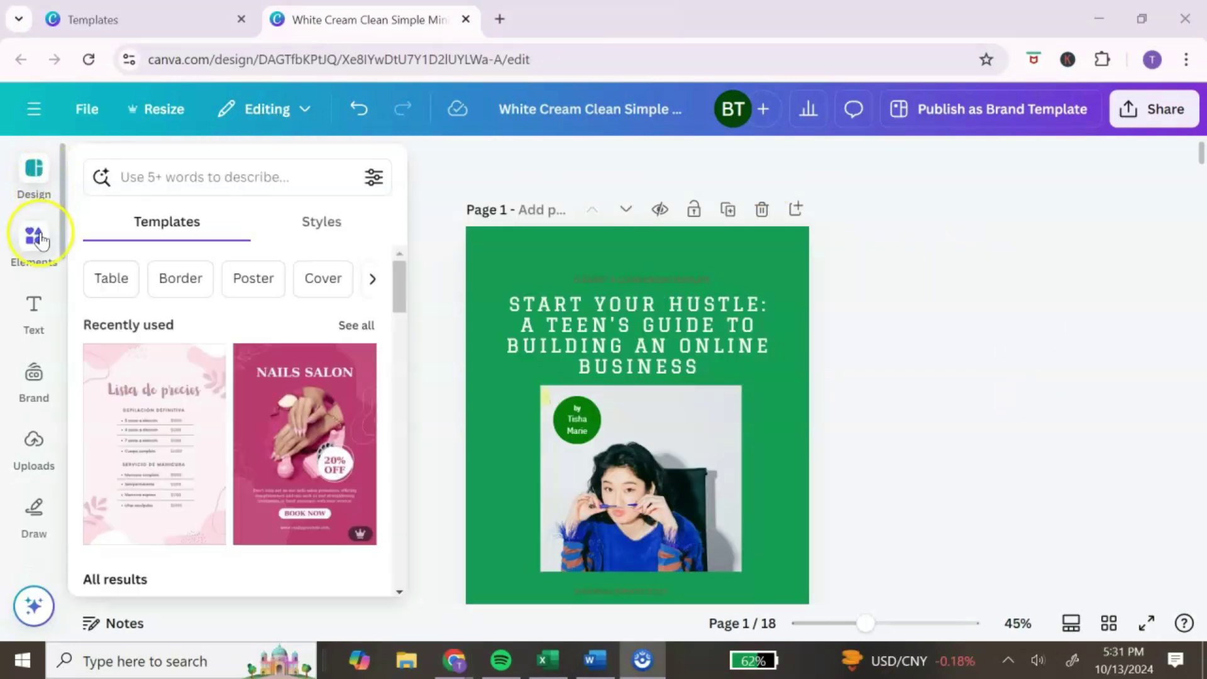
left_click(35, 242)
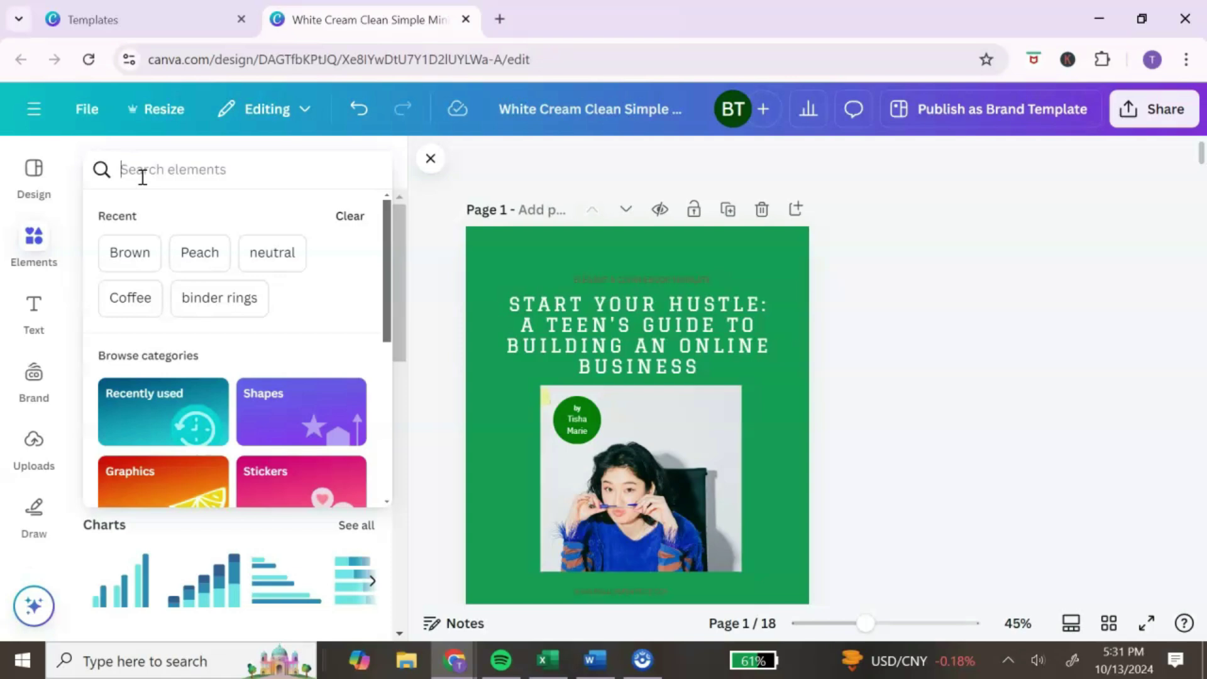
left_click(142, 177)
type("moen")
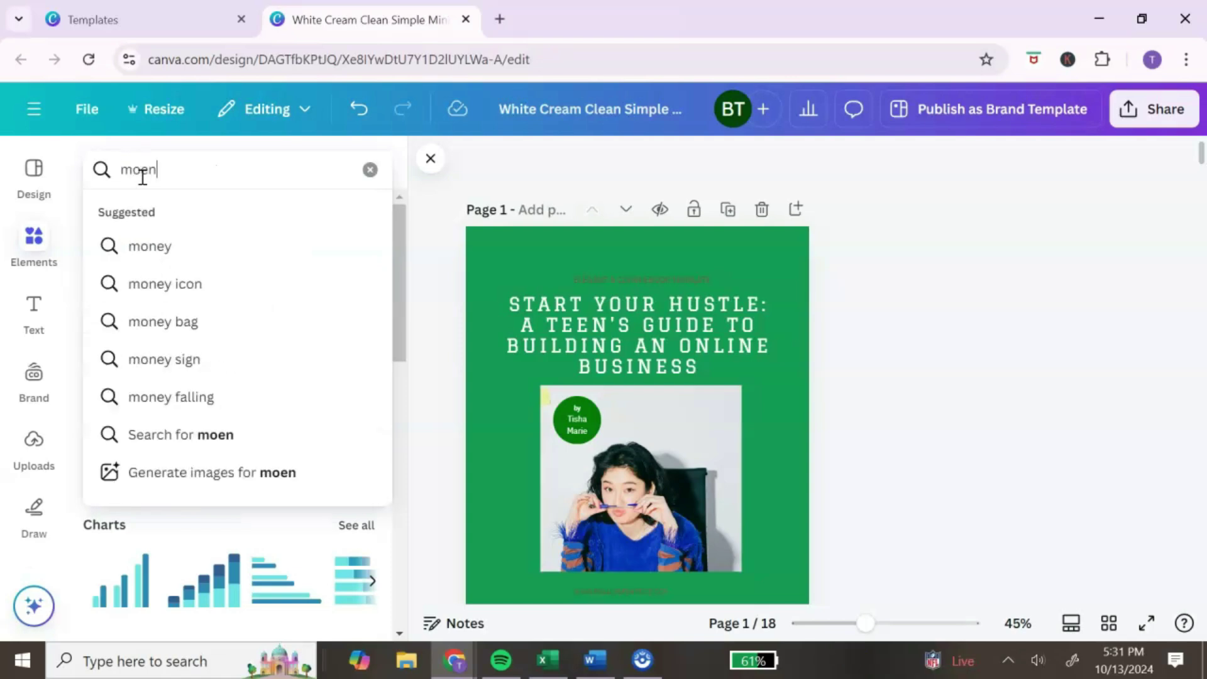
type("ney")
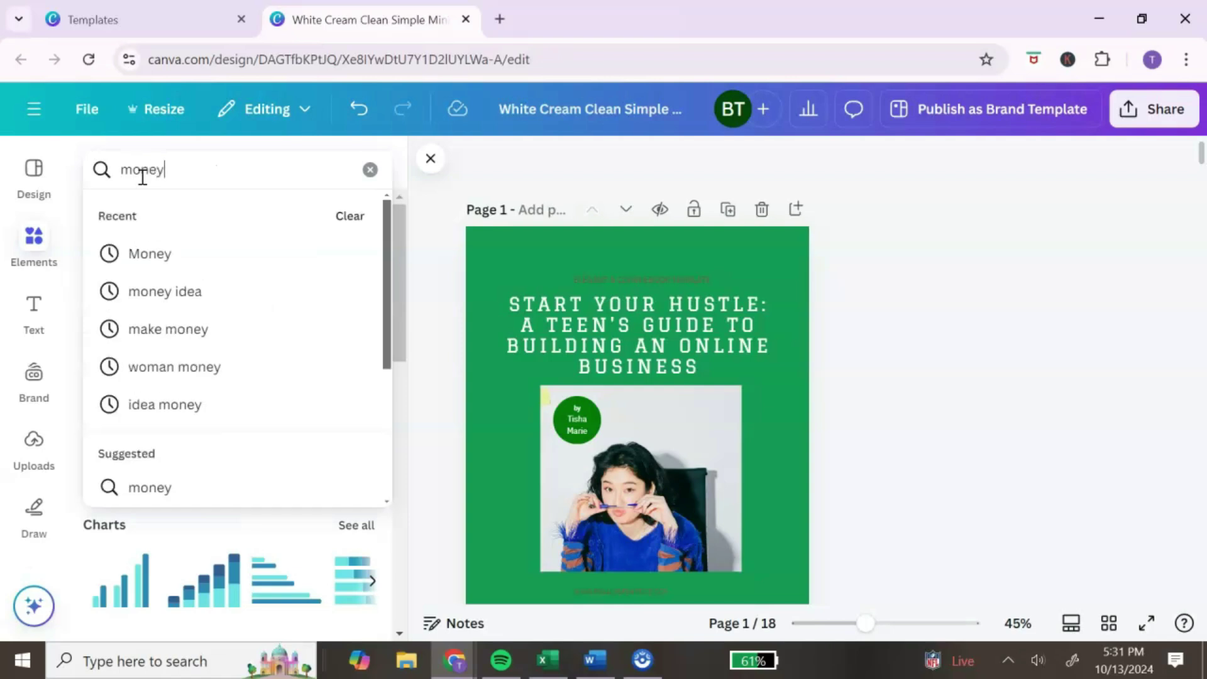
key("Return")
left_click(217, 214)
Browse the business money photos for a suitable new cover image.
scroll(360, 453, "down", 5)
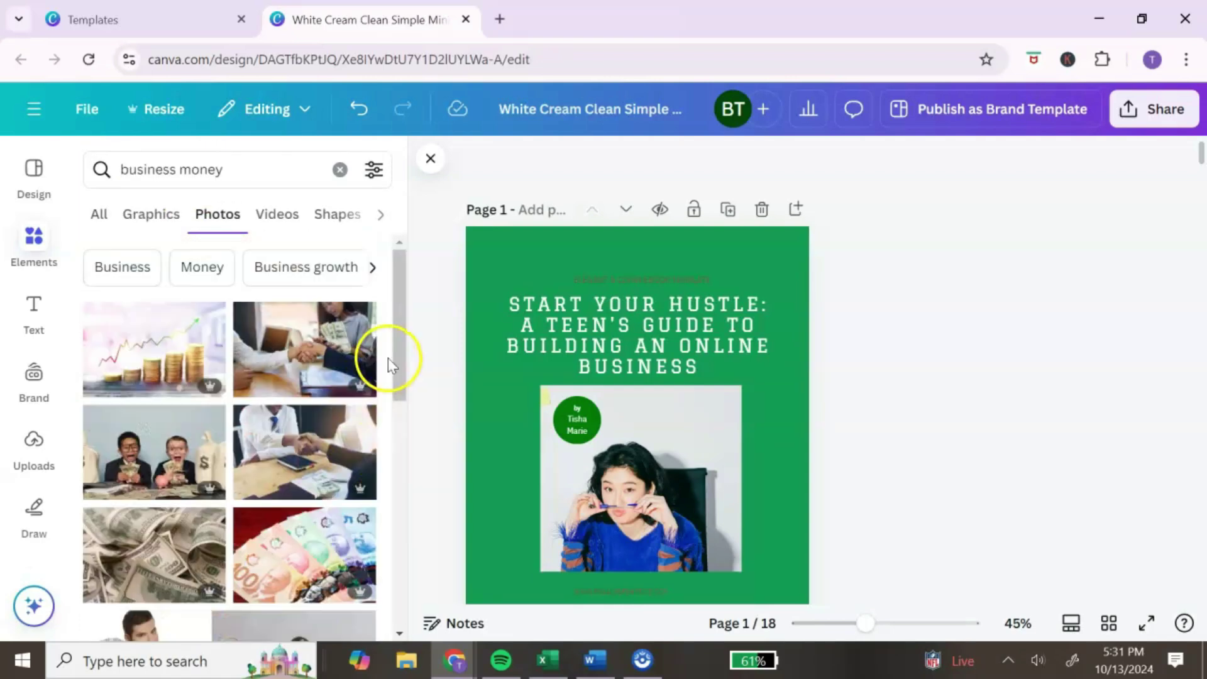
scroll(364, 345, "down", 3)
scroll(363, 358, "down", 3)
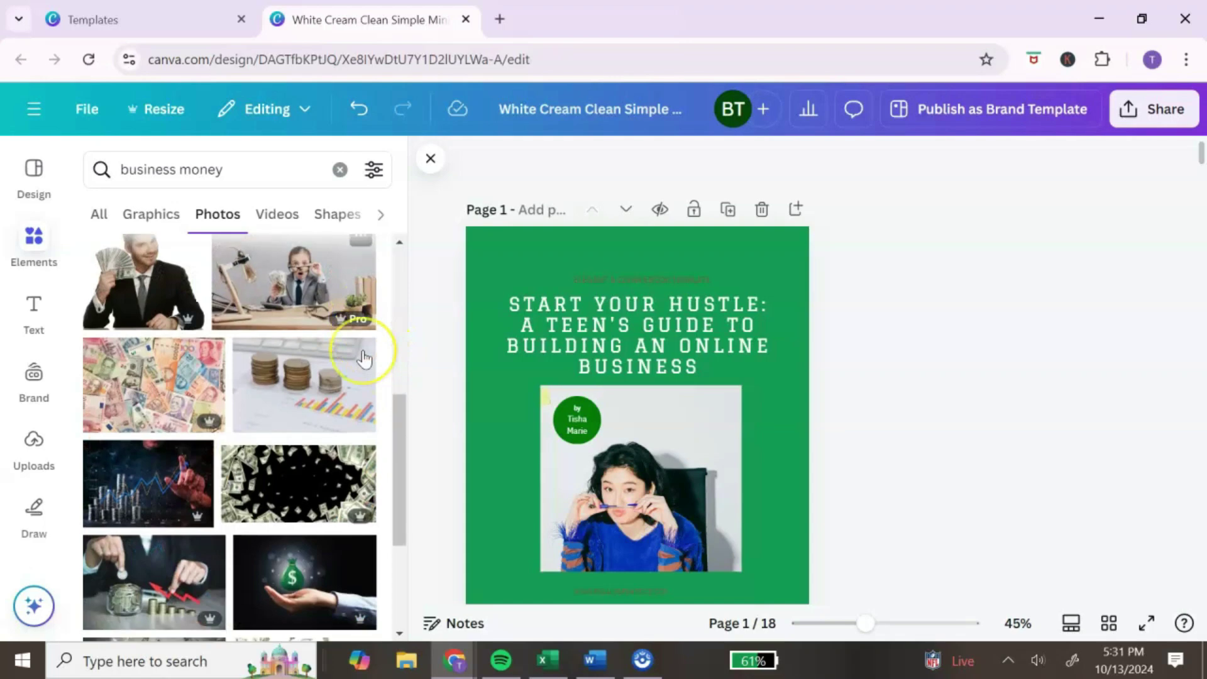
scroll(363, 358, "down", 6)
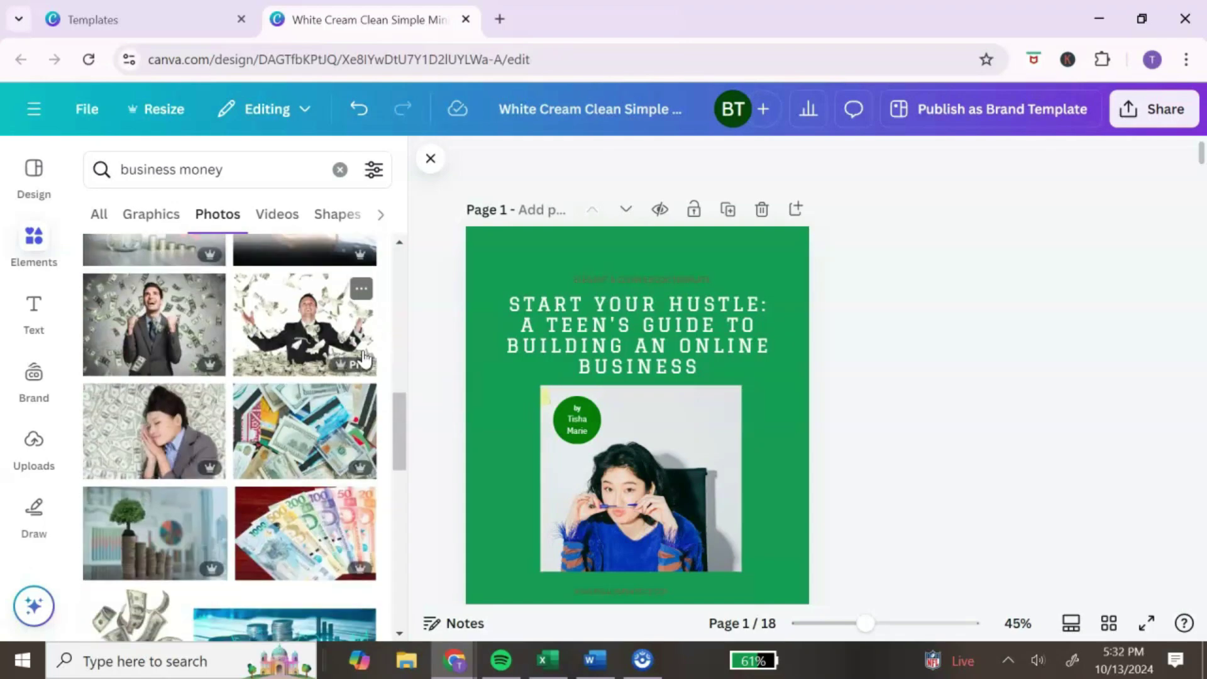
scroll(358, 370, "down", 3)
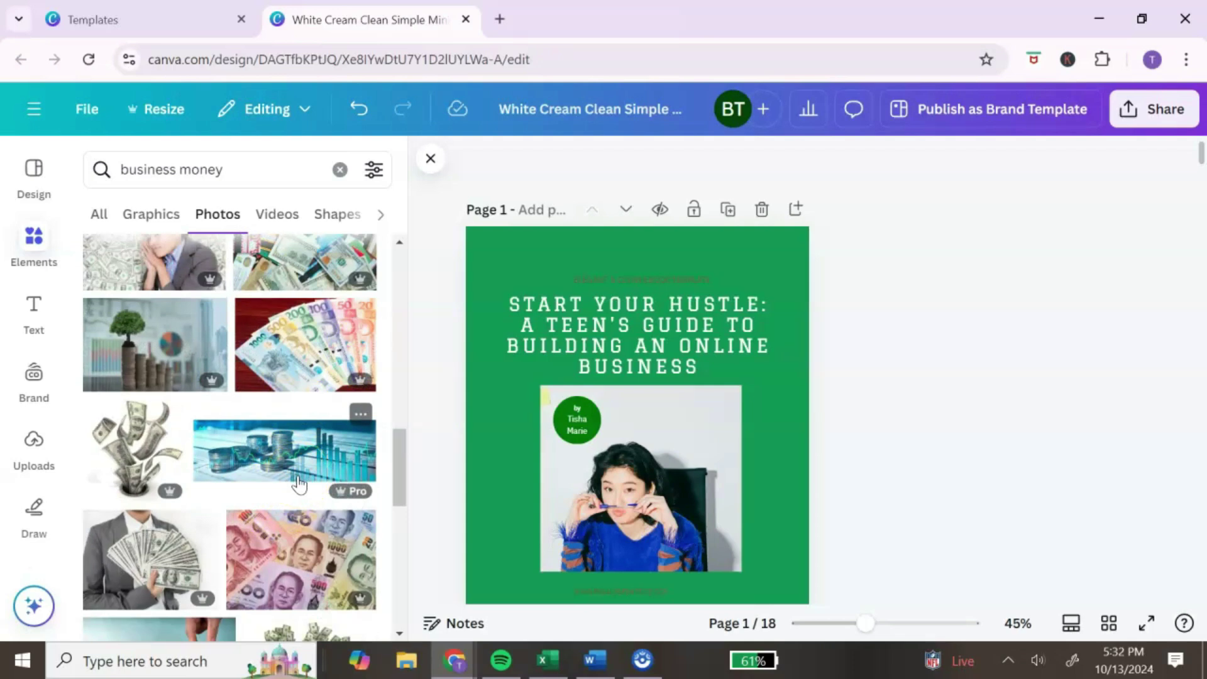
scroll(299, 484, "down", 6)
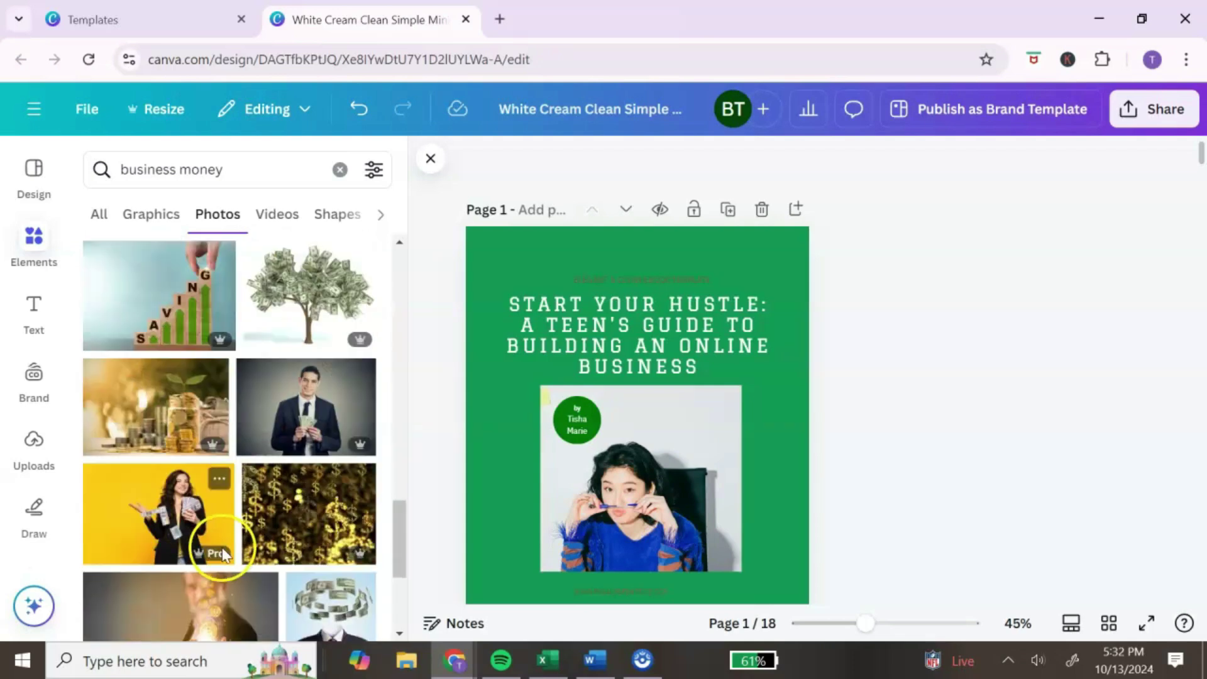
mouse_move(201, 445)
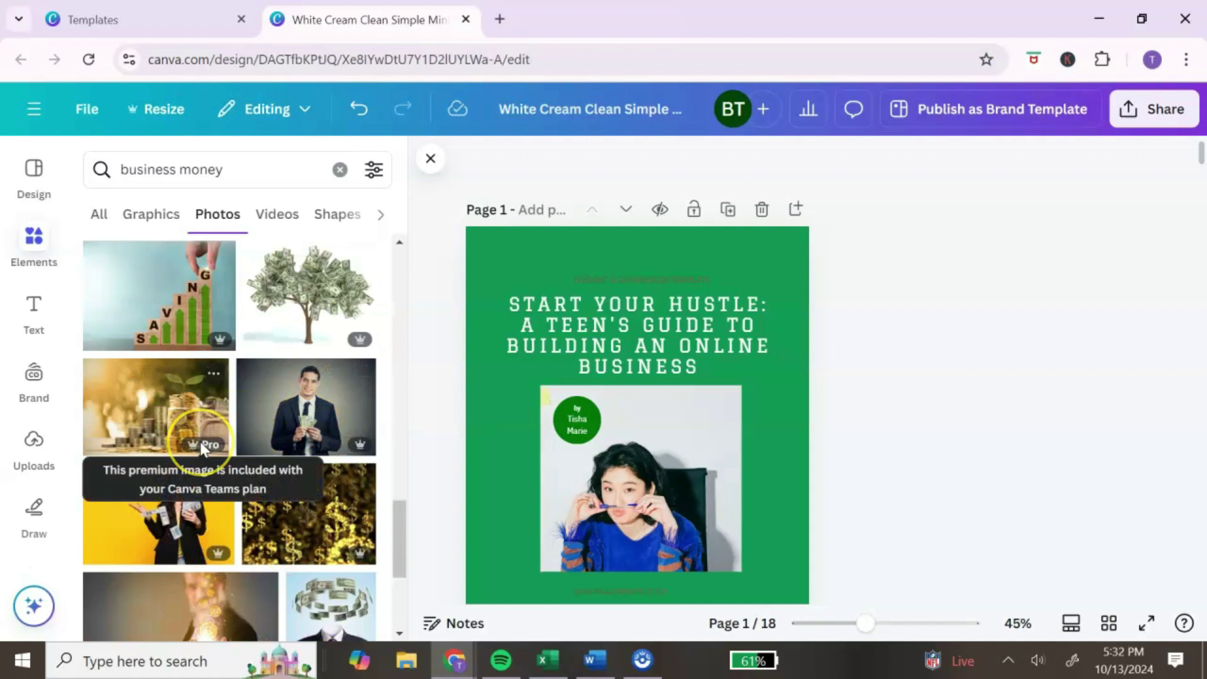
scroll(242, 431, "up", 10)
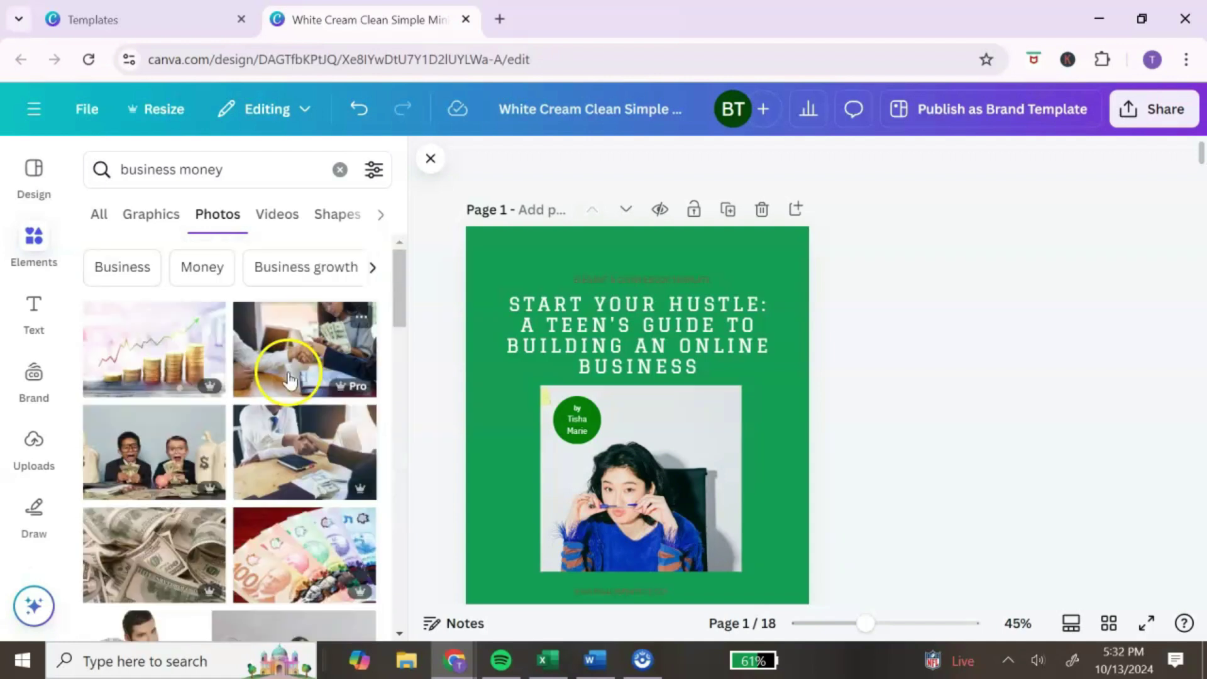
Filter the business money photo results by price to Free.
left_click(376, 176)
left_click_drag(379, 269, 388, 417)
left_click(109, 303)
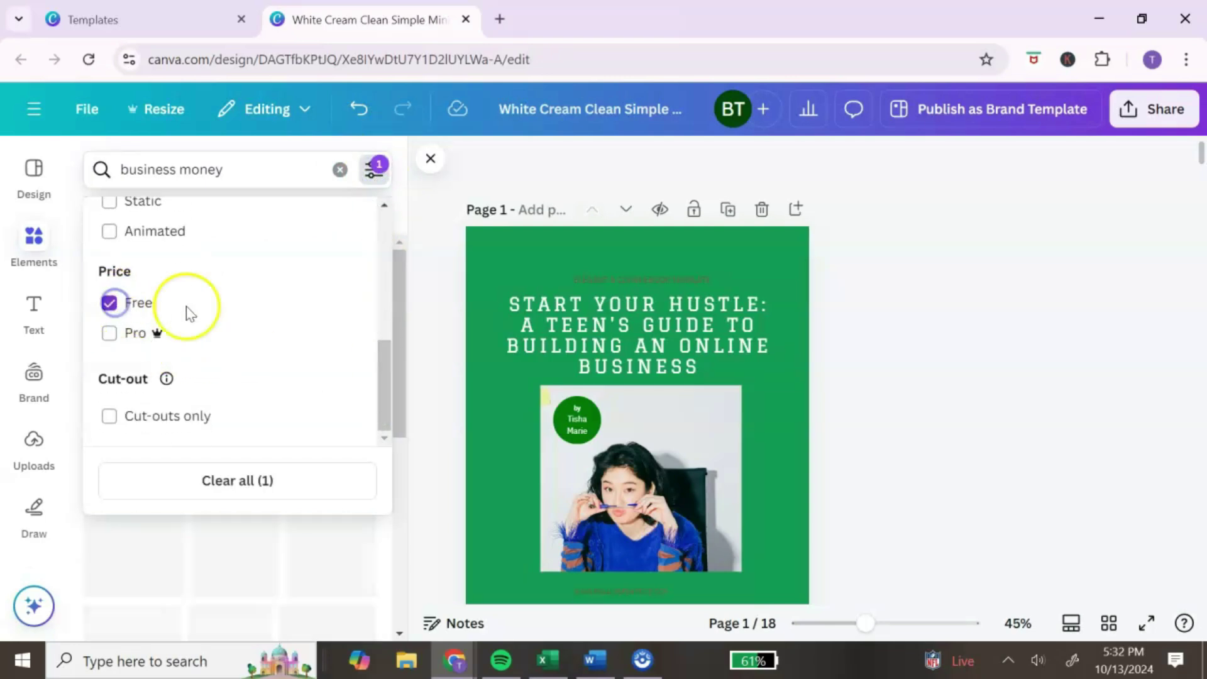
scroll(268, 421, "down", 3)
scroll(270, 408, "up", 3)
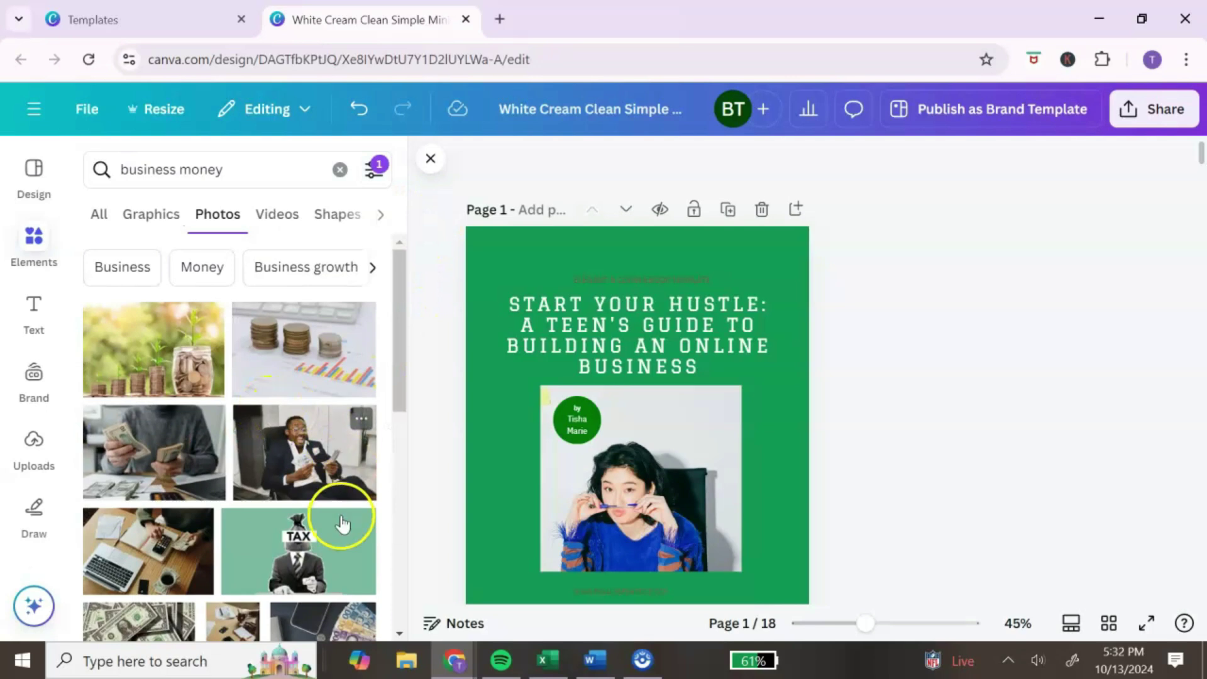
Replace the cover photo with the free picture of dollar bills on a laptop and enlarge it on both sides.
scroll(332, 494, "down", 5)
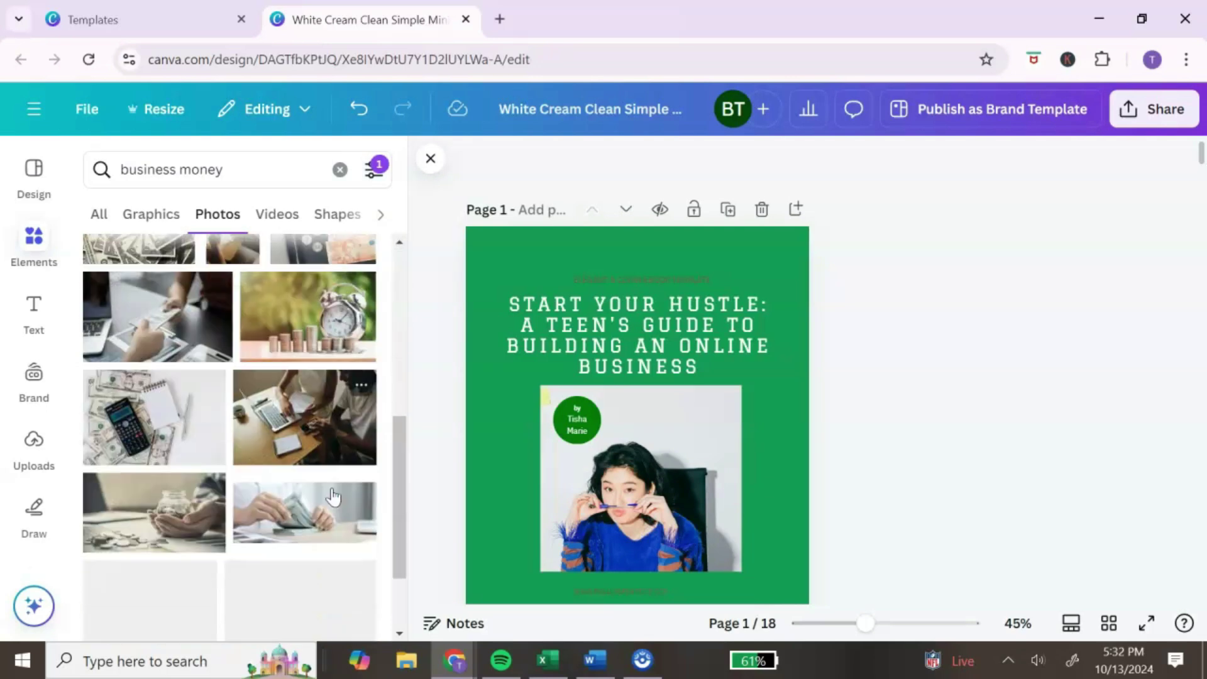
scroll(333, 495, "down", 6)
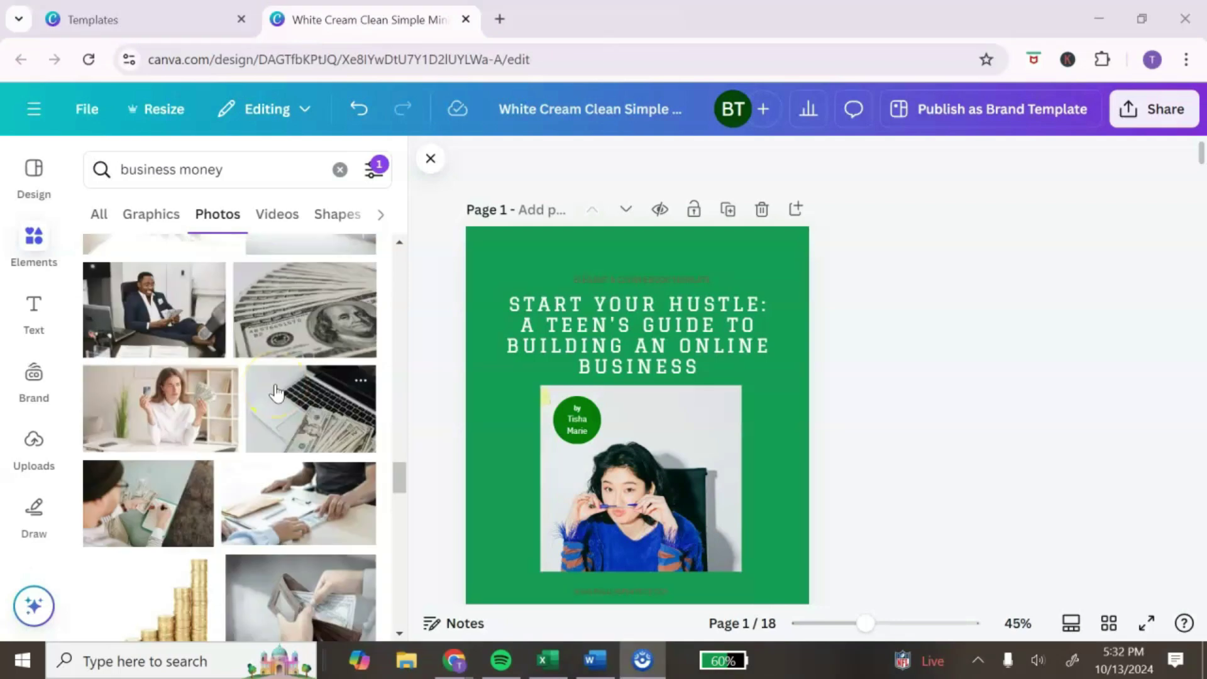
left_click_drag(275, 393, 578, 454)
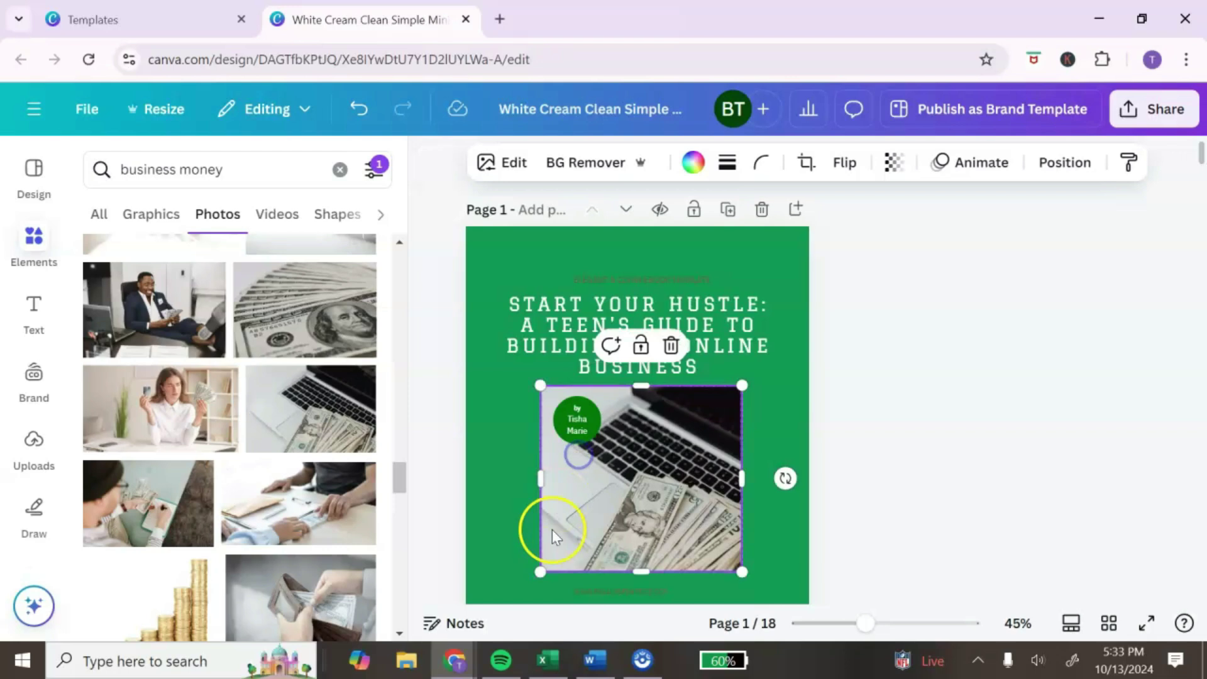
left_click_drag(539, 571, 520, 574)
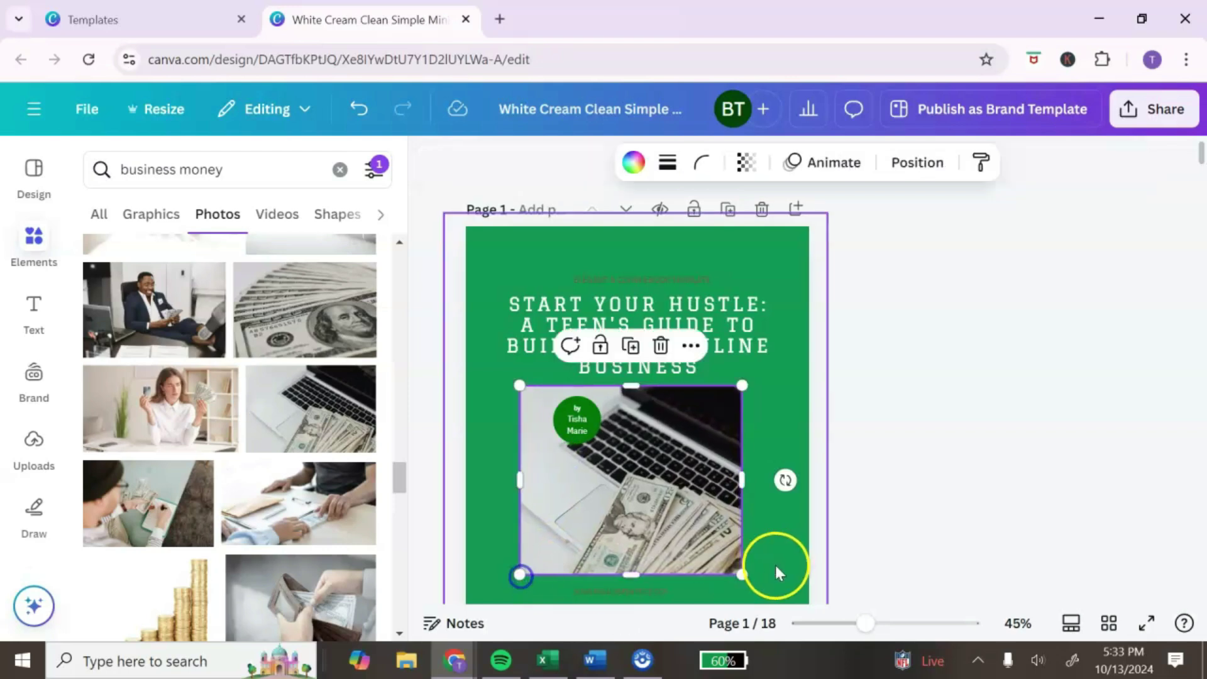
left_click_drag(742, 572, 773, 576)
Move the round author badge so it overlaps the upper-left corner of the cover photo.
left_click(568, 435)
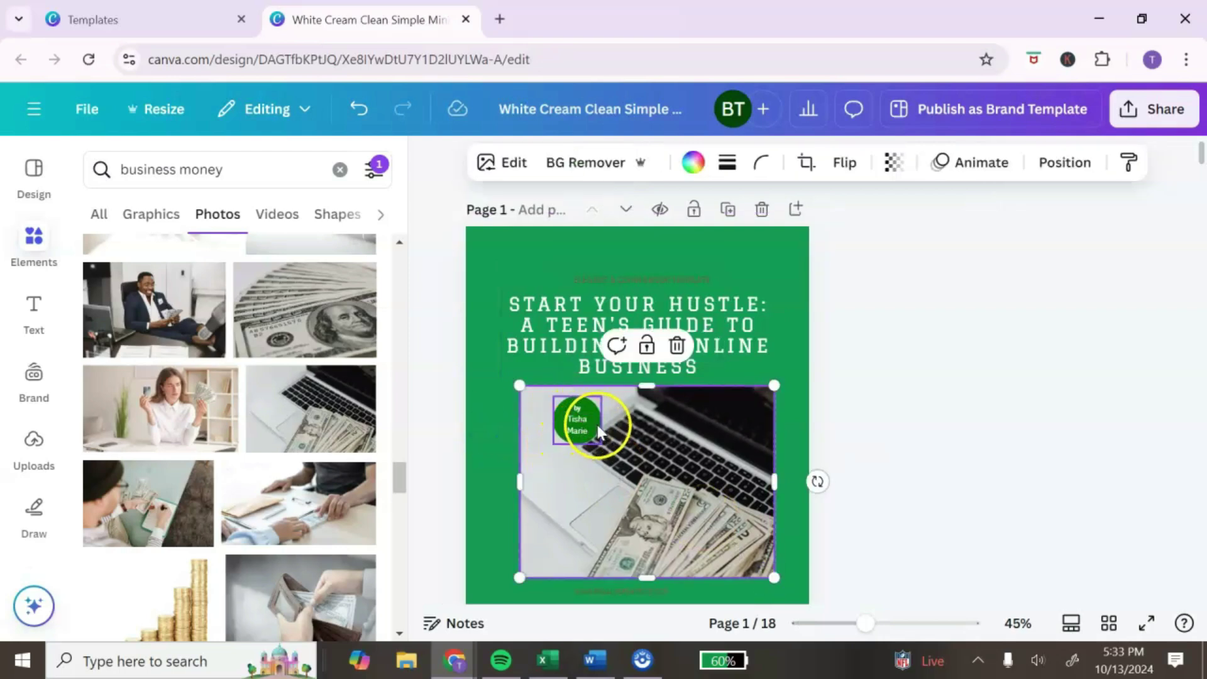
left_click_drag(597, 425, 570, 400)
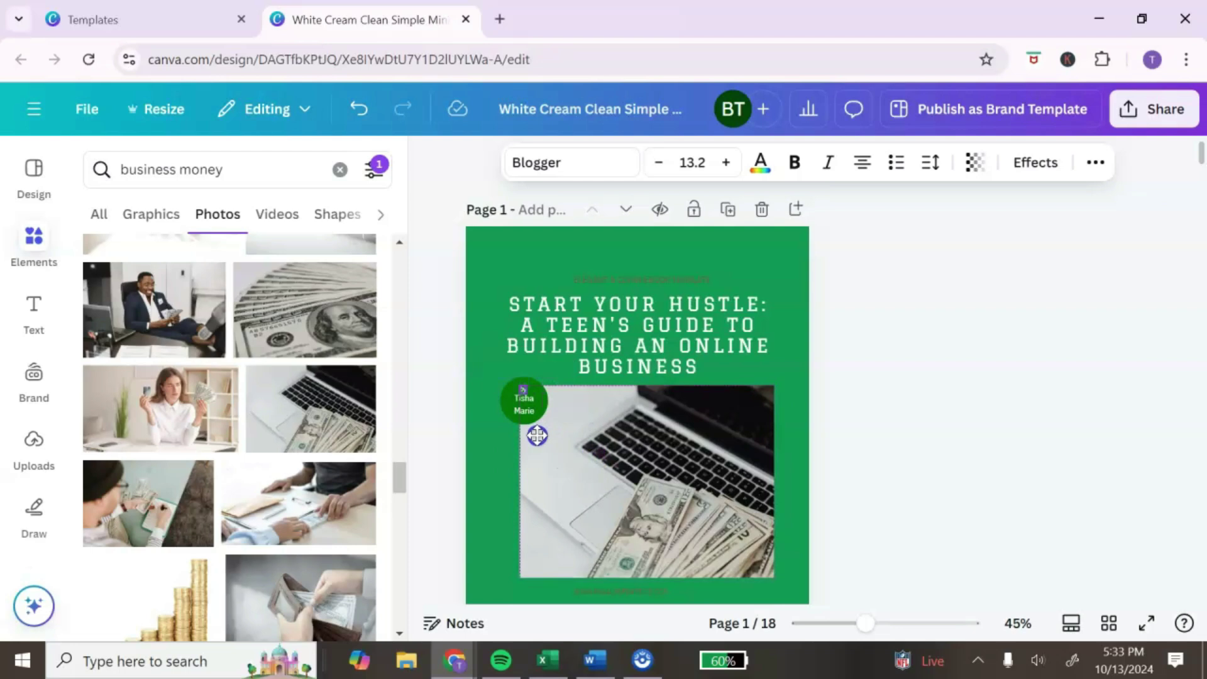
left_click(897, 457)
scroll(886, 444, "down", 5)
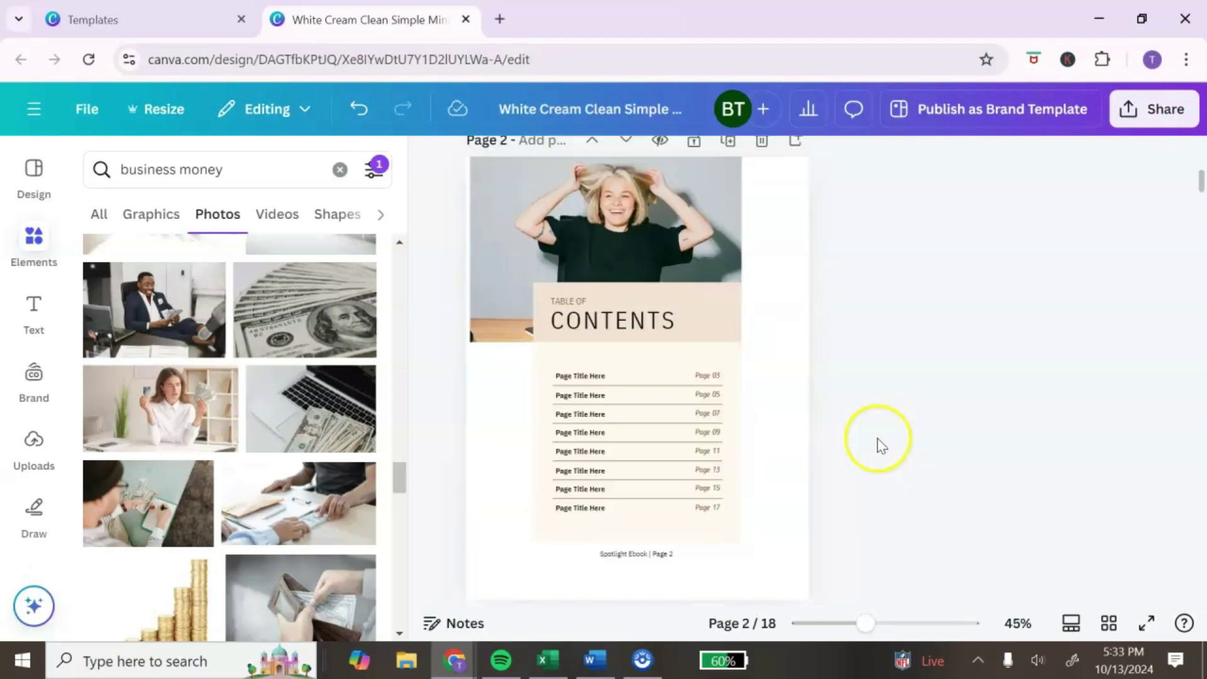
scroll(770, 423, "up", 8)
scroll(678, 412, "down", 12)
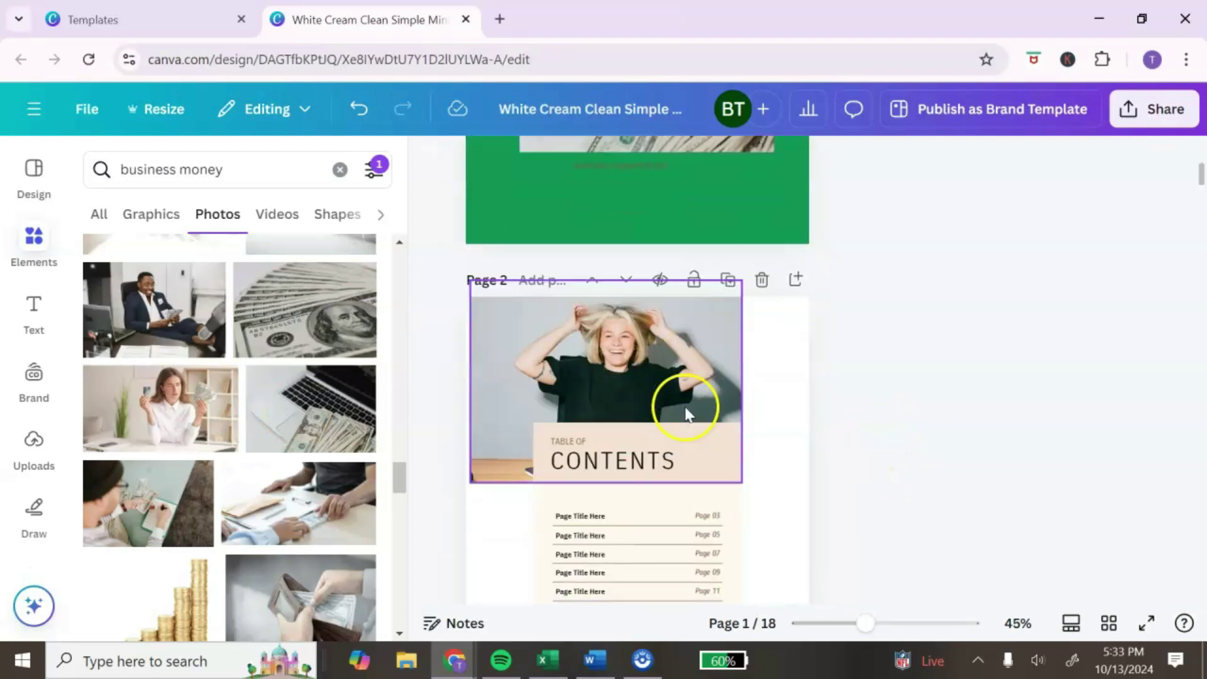
scroll(685, 415, "down", 3)
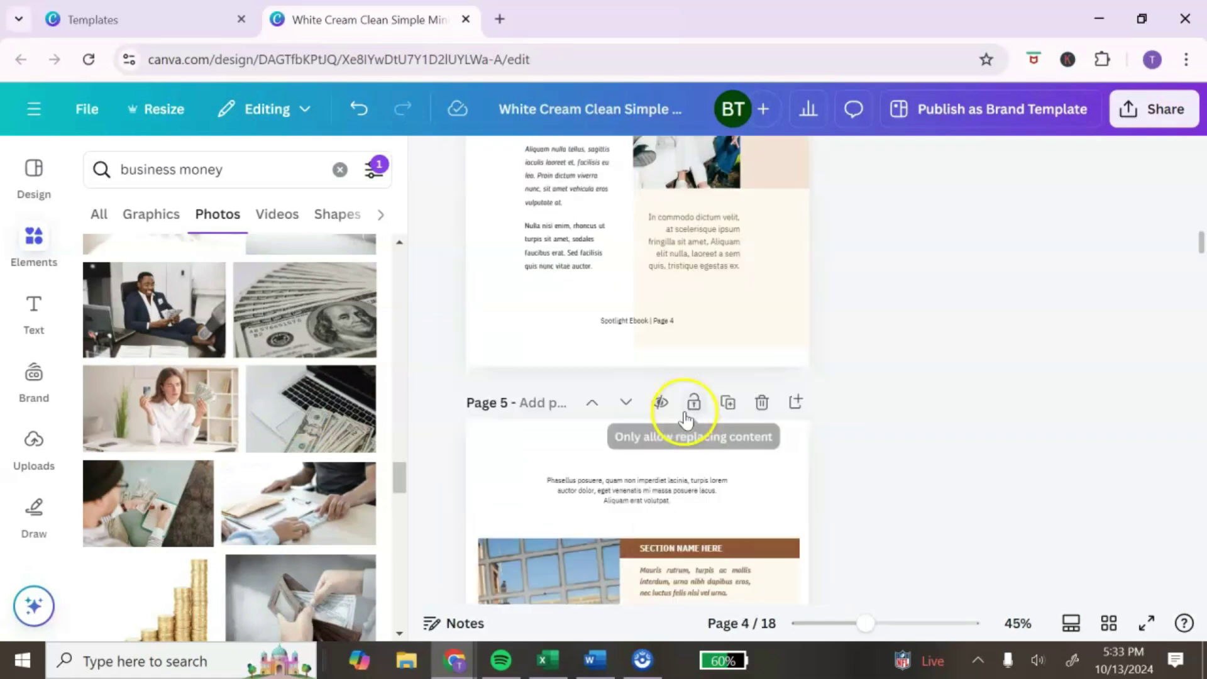
scroll(684, 417, "up", 15)
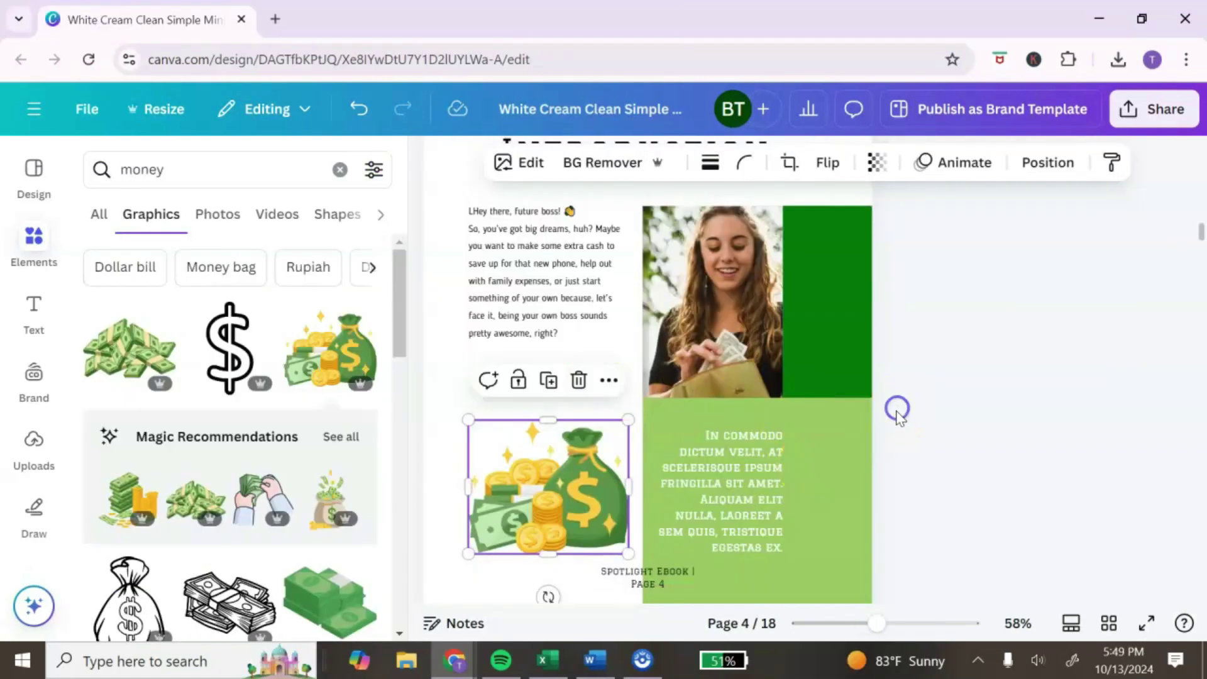
scroll(897, 409, "up", 3)
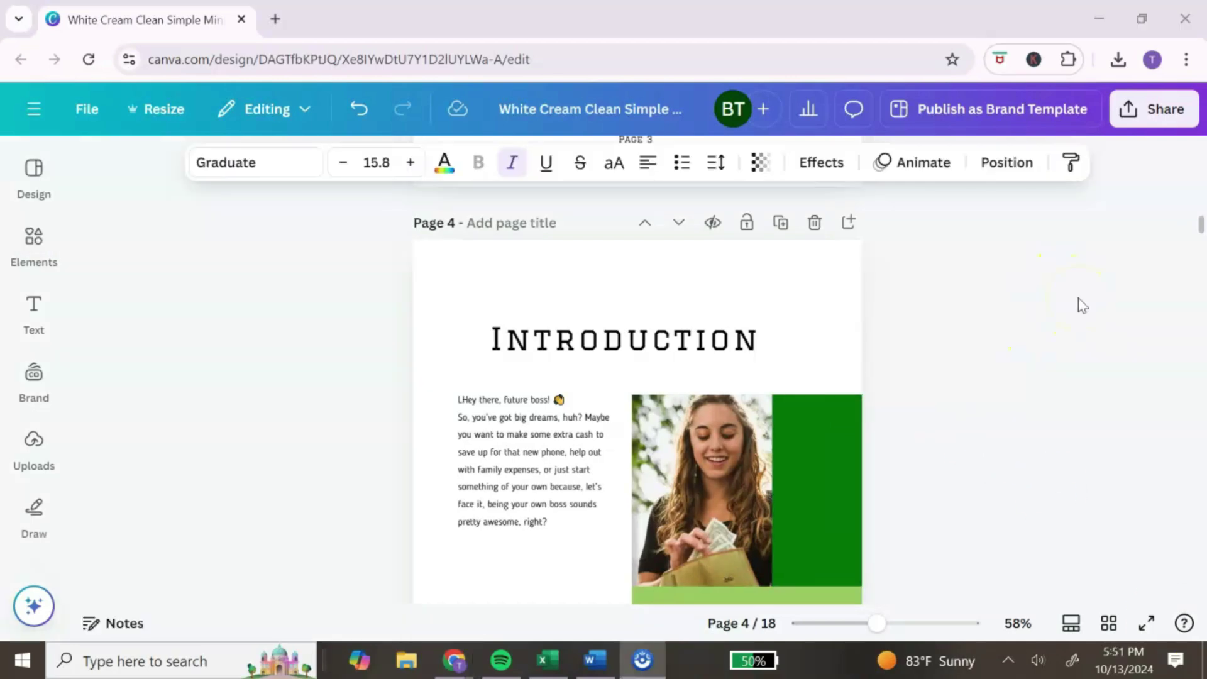
Rename the design with the ebook's title, "Start Your Hustle: A Teen's Guide to Building an Online Business".
left_click(679, 108)
left_click_drag(498, 108, 758, 172)
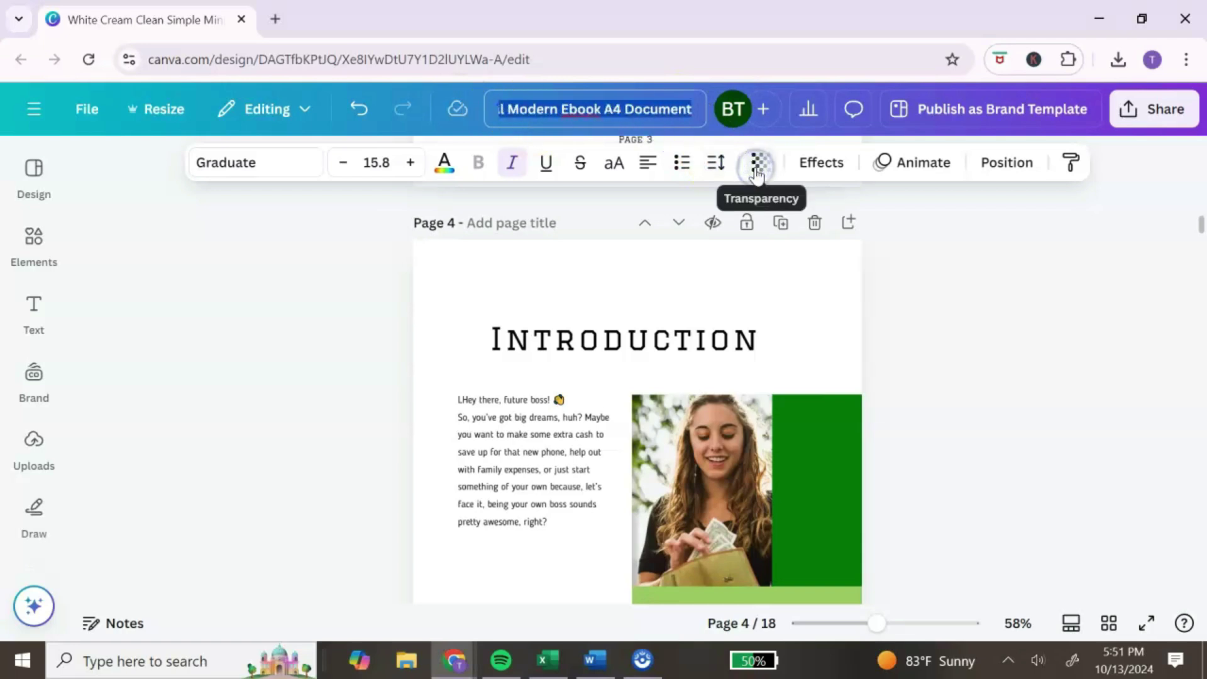
key("BackSpace")
key("ctrl+v")
left_click(1029, 231)
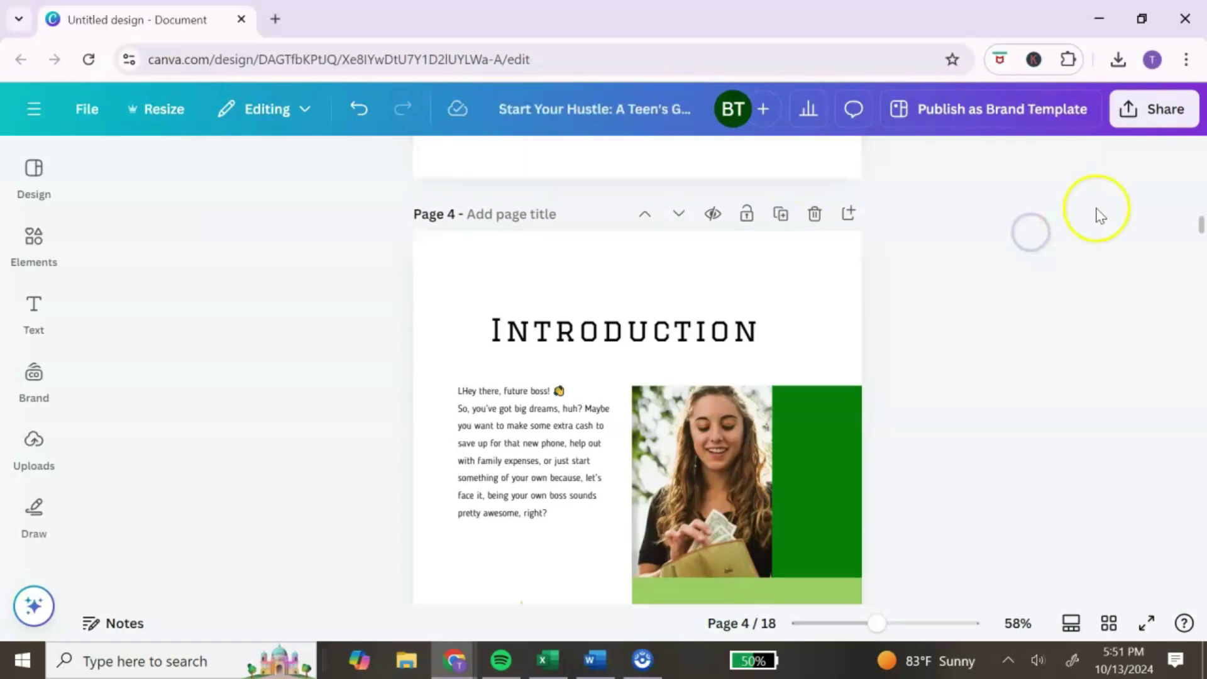
Download all 18 pages of the ebook as a PDF Standard file.
left_click(1153, 108)
left_click(859, 509)
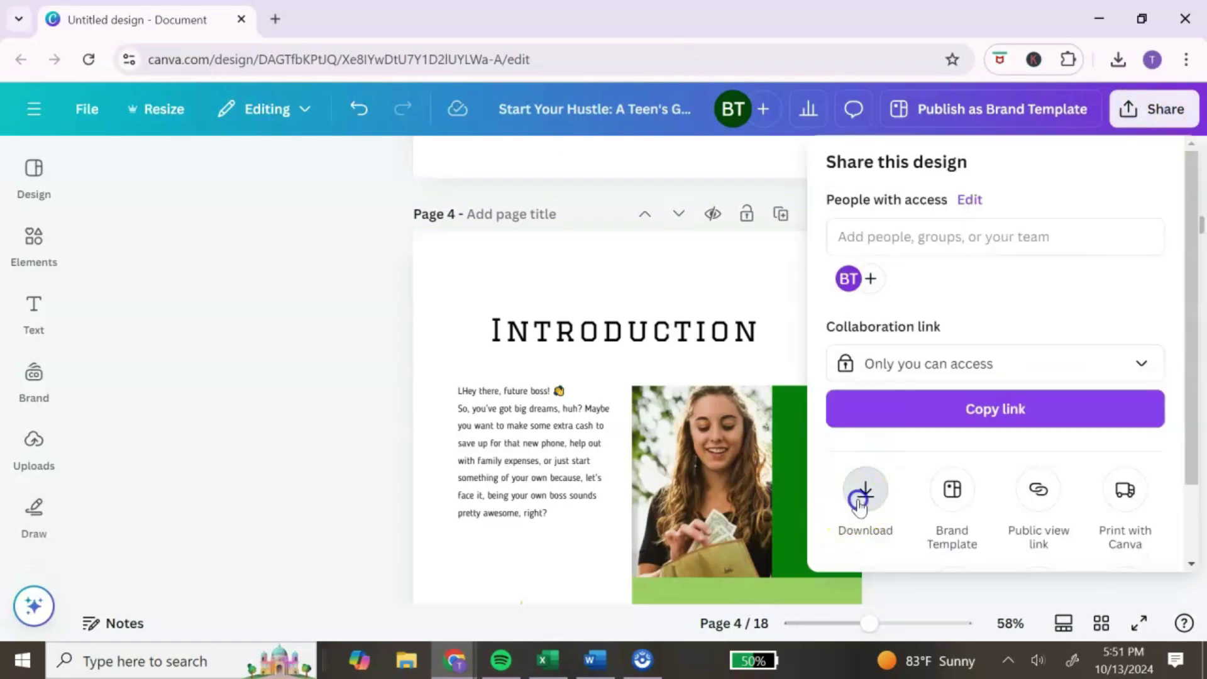
left_click(1147, 245)
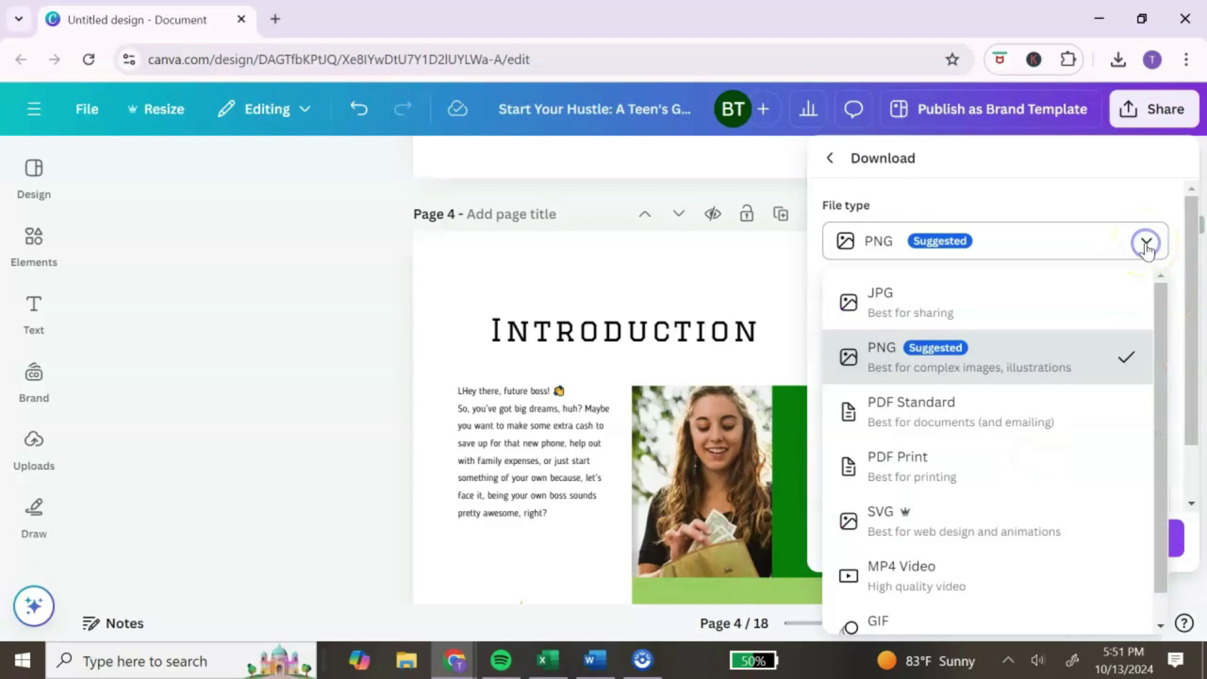
left_click(982, 408)
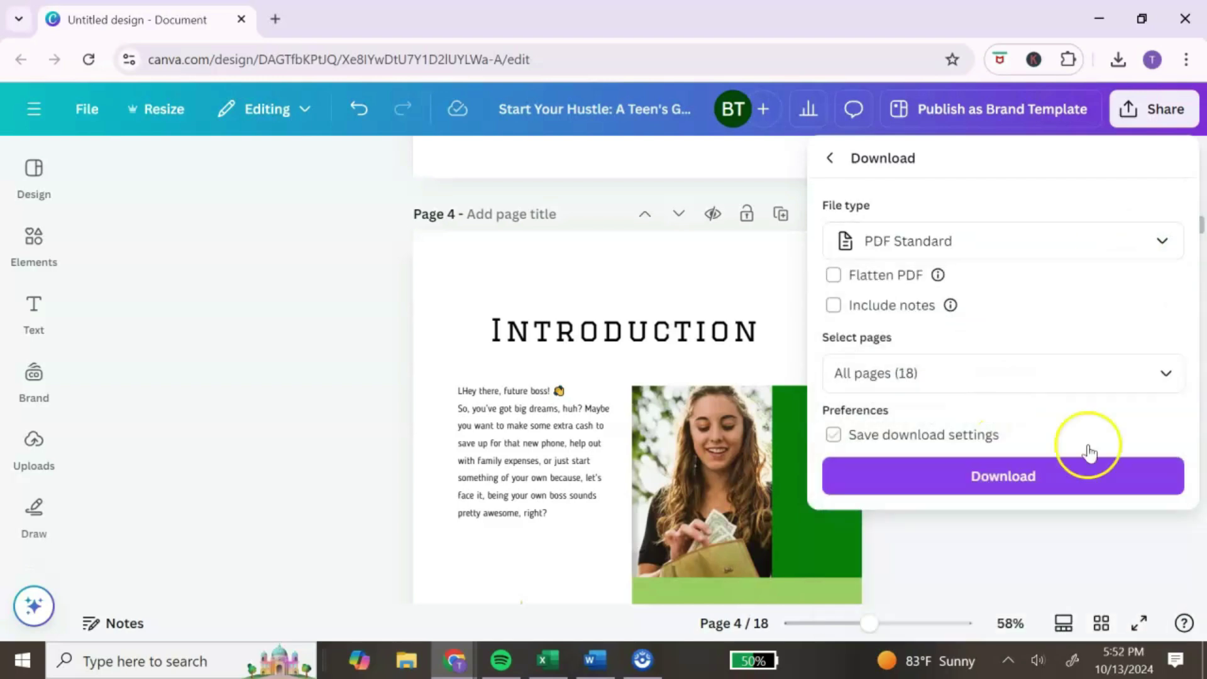
left_click(1070, 484)
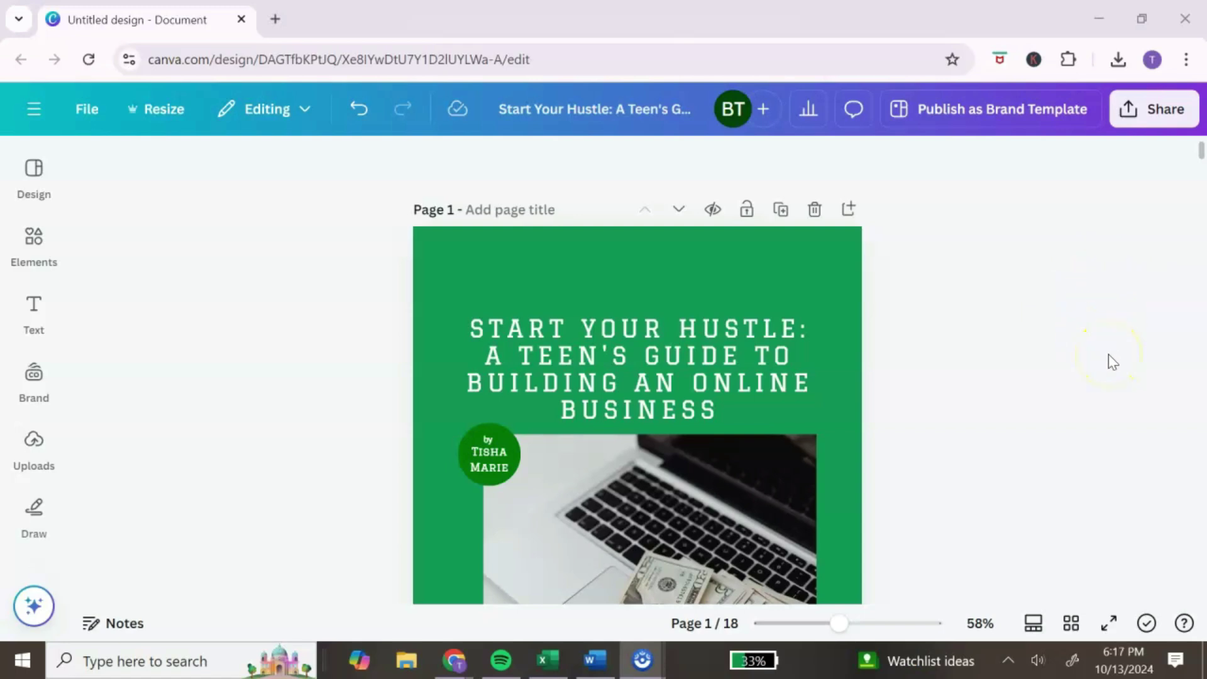
Download only page 1, the ebook cover, as a PNG image.
left_click(1153, 115)
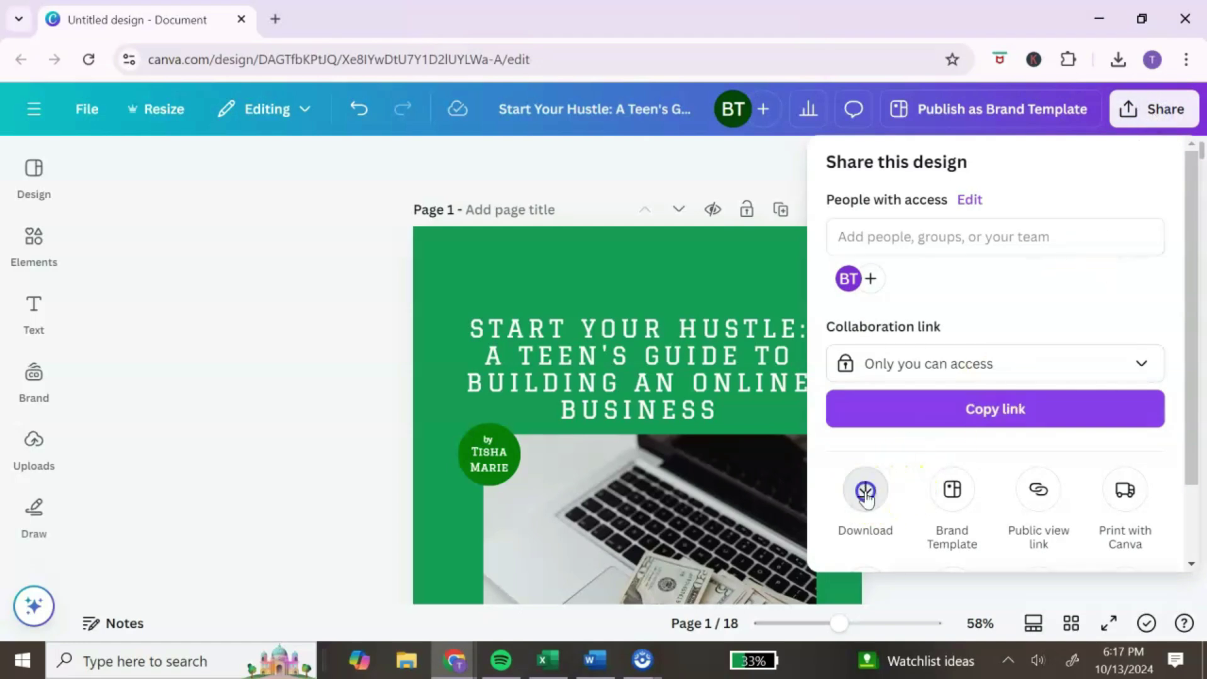
left_click(865, 489)
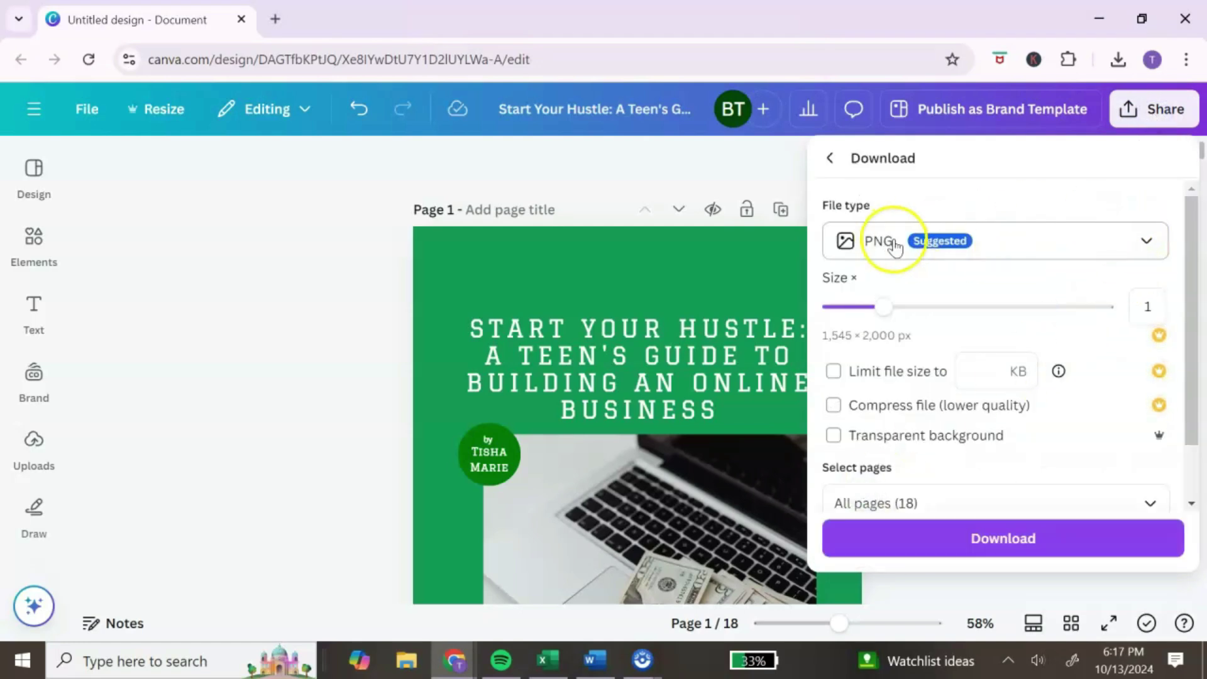
scroll(1131, 455, "down", 1)
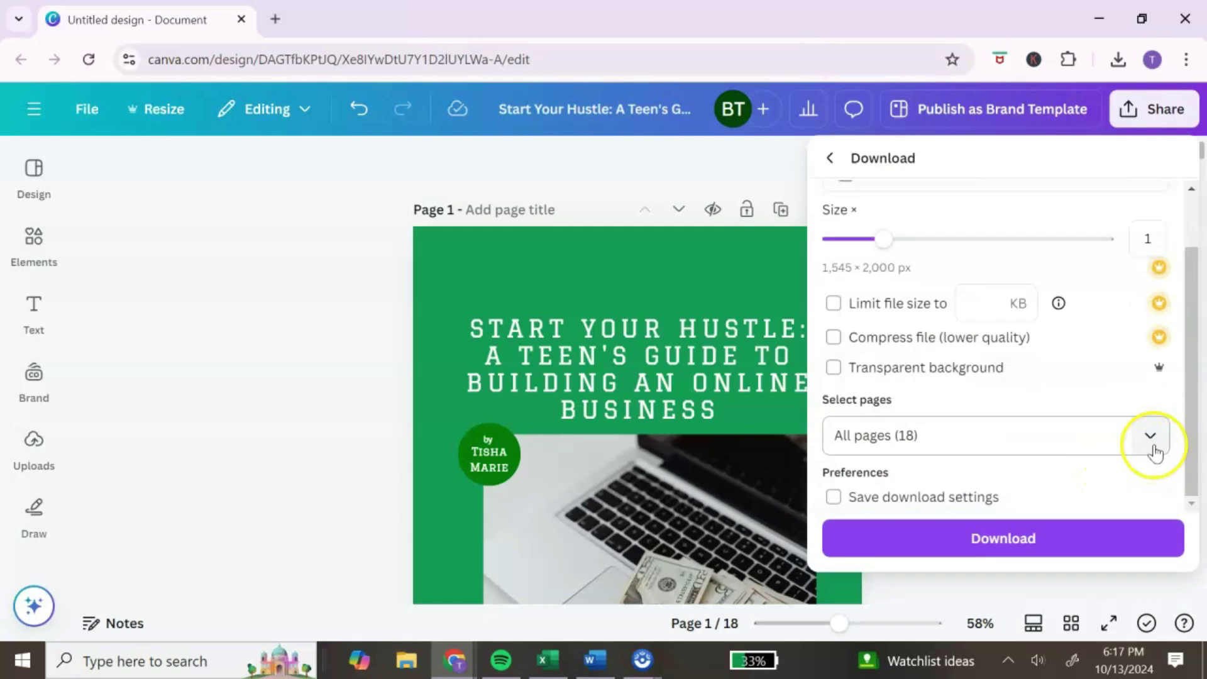
left_click(1156, 444)
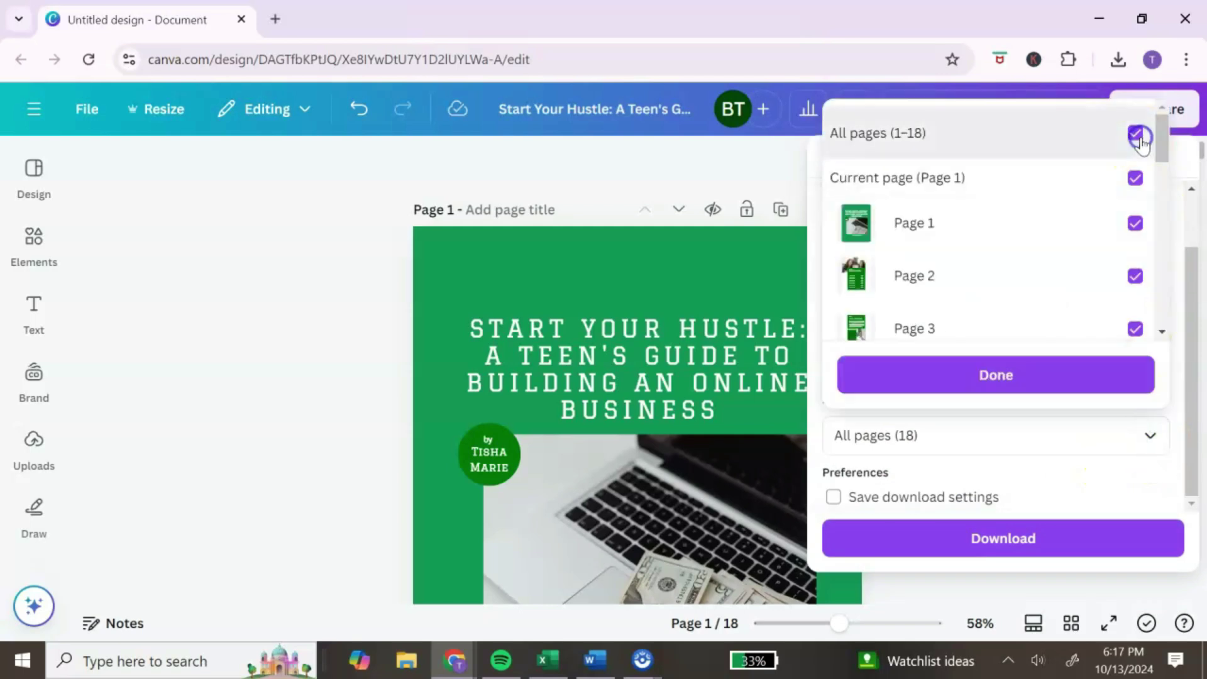
left_click(1136, 134)
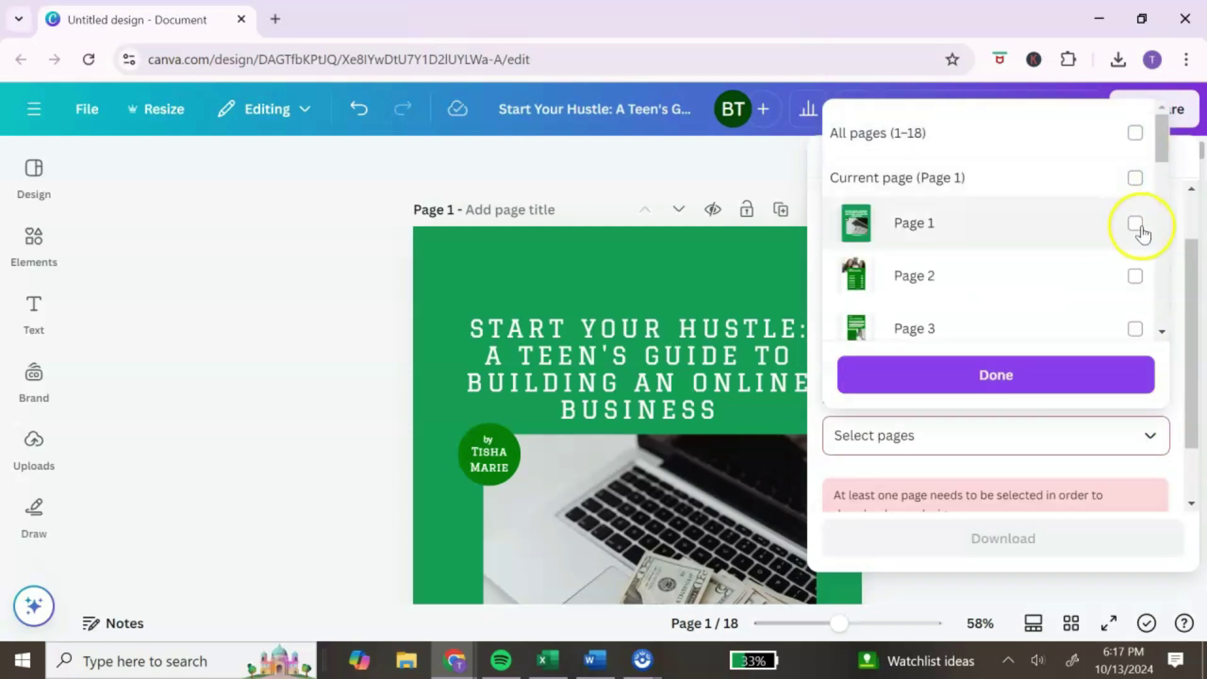
left_click(1140, 225)
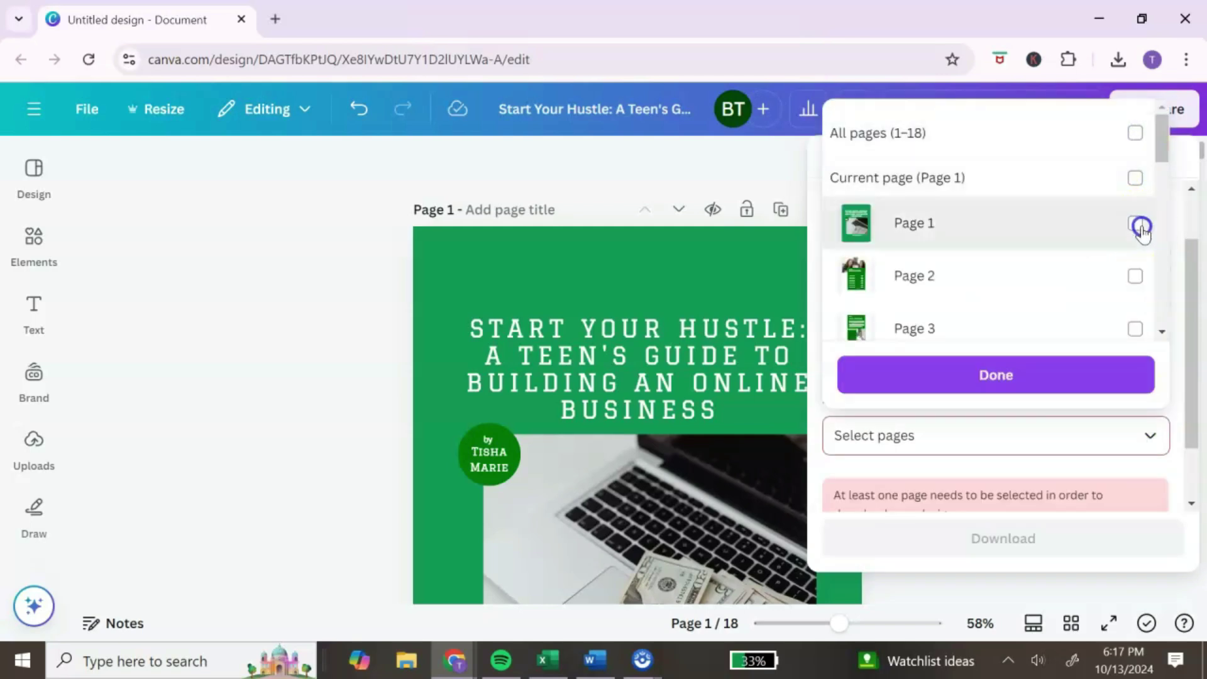
left_click(1099, 374)
left_click(1064, 539)
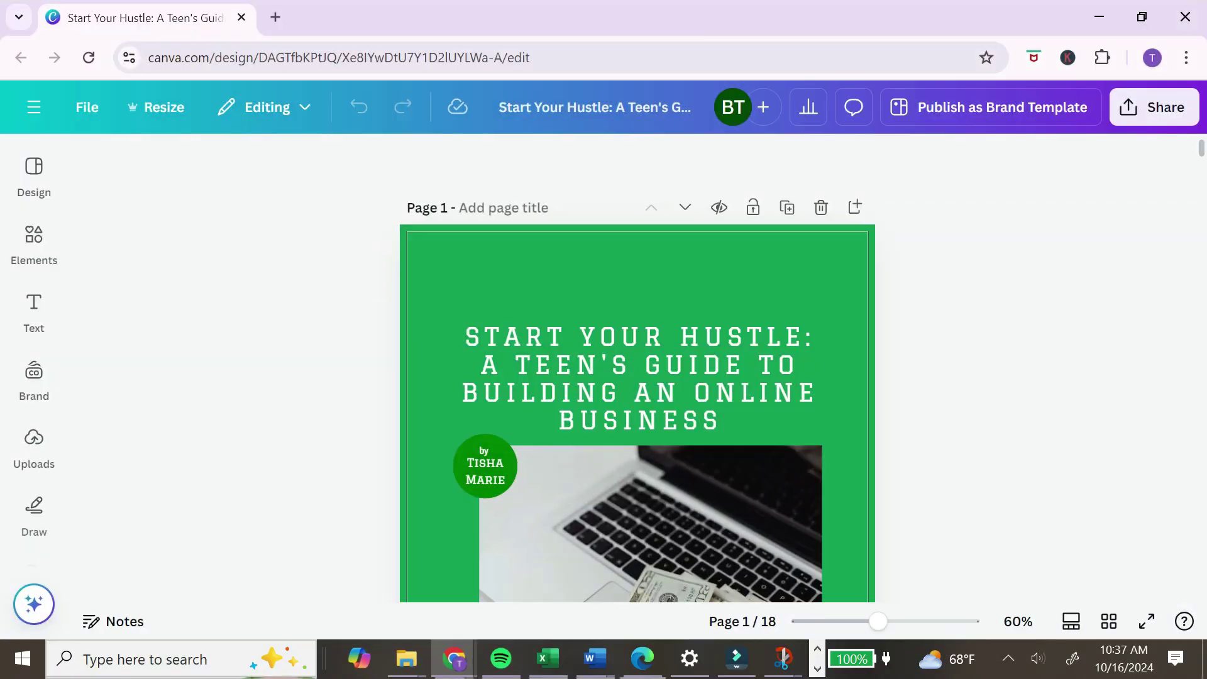
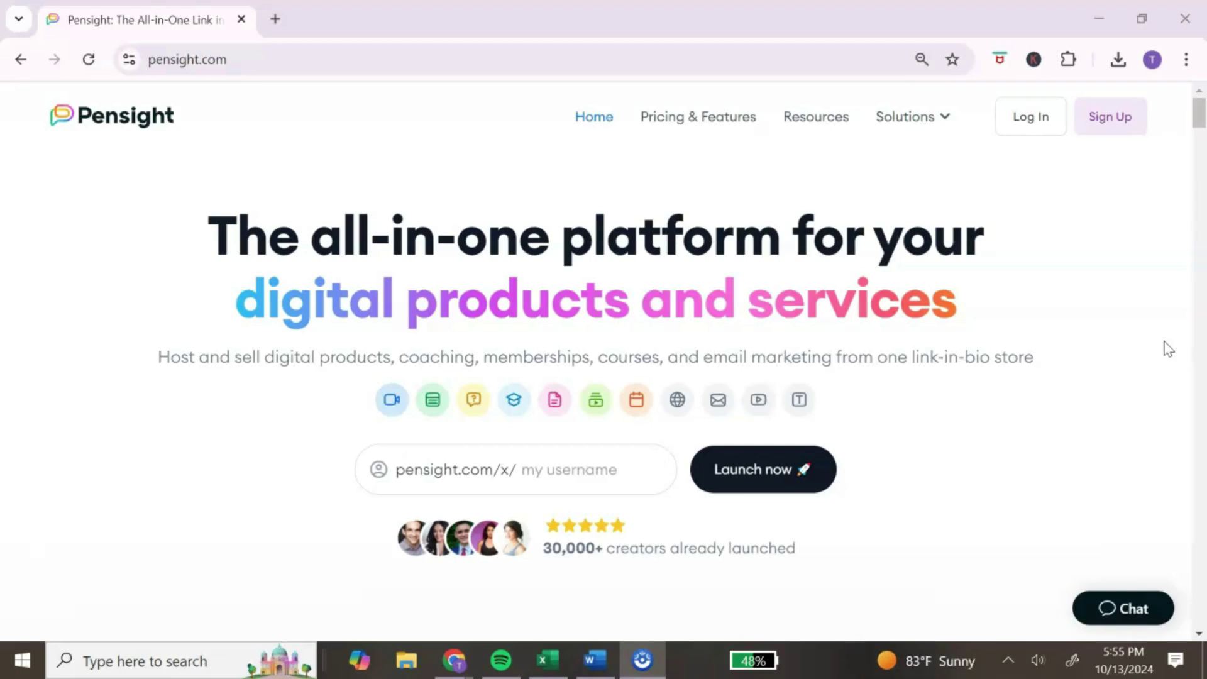
Switch to Pensight, log in to the dashboard and start creating a new Digital Product.
left_click(1008, 350)
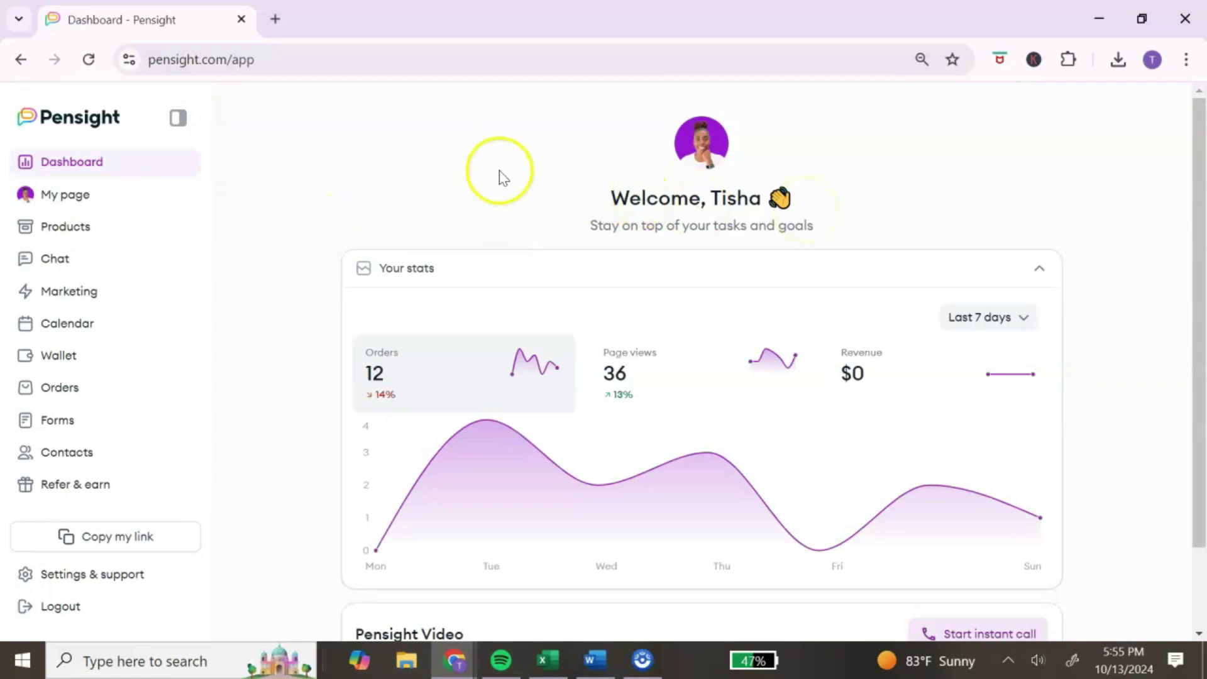
left_click(76, 235)
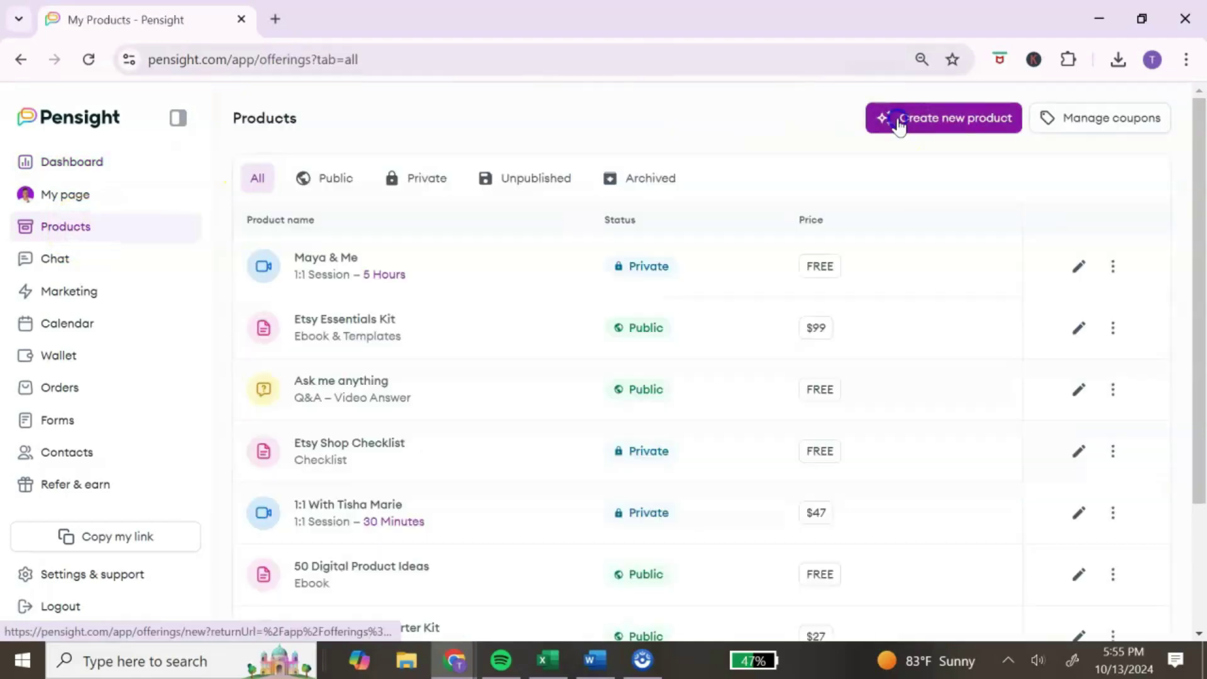
left_click(897, 123)
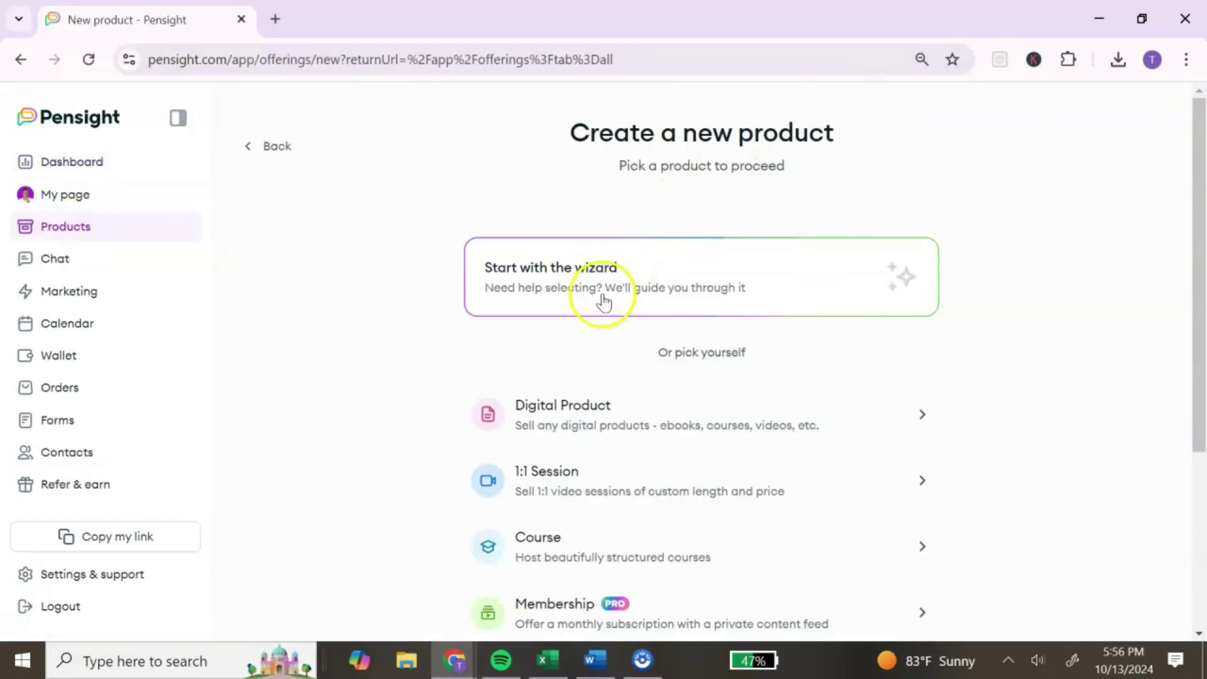
left_click(648, 432)
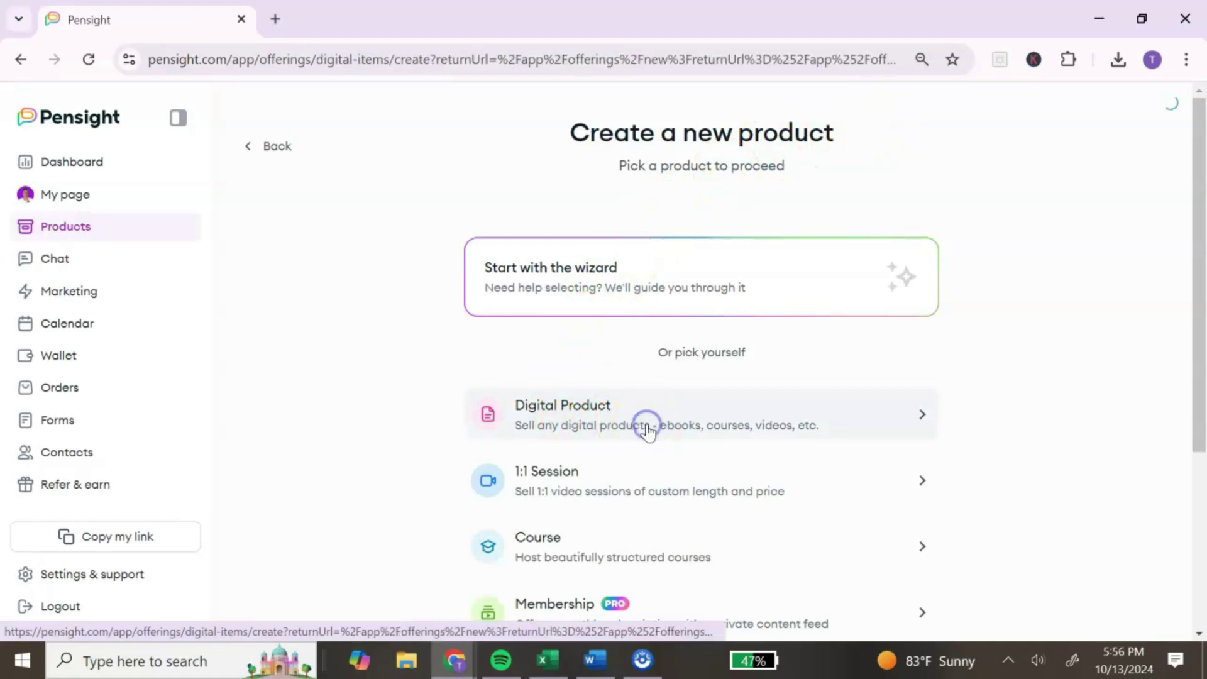
Title the product "Start Your Hustle: A Teen's Guide to Building an Online Business" and set its product type to "Ebook".
left_click(440, 317)
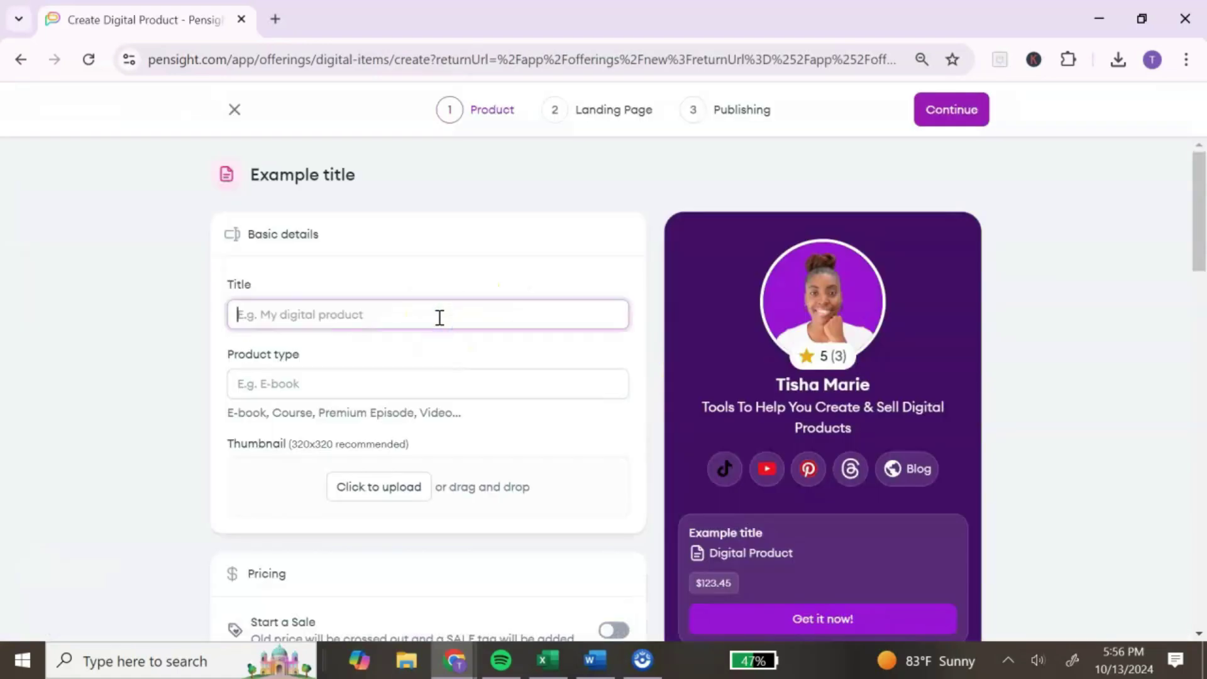
type("Start Your Hustle: A Teen's Guide to Building an Online Business")
left_click(358, 392)
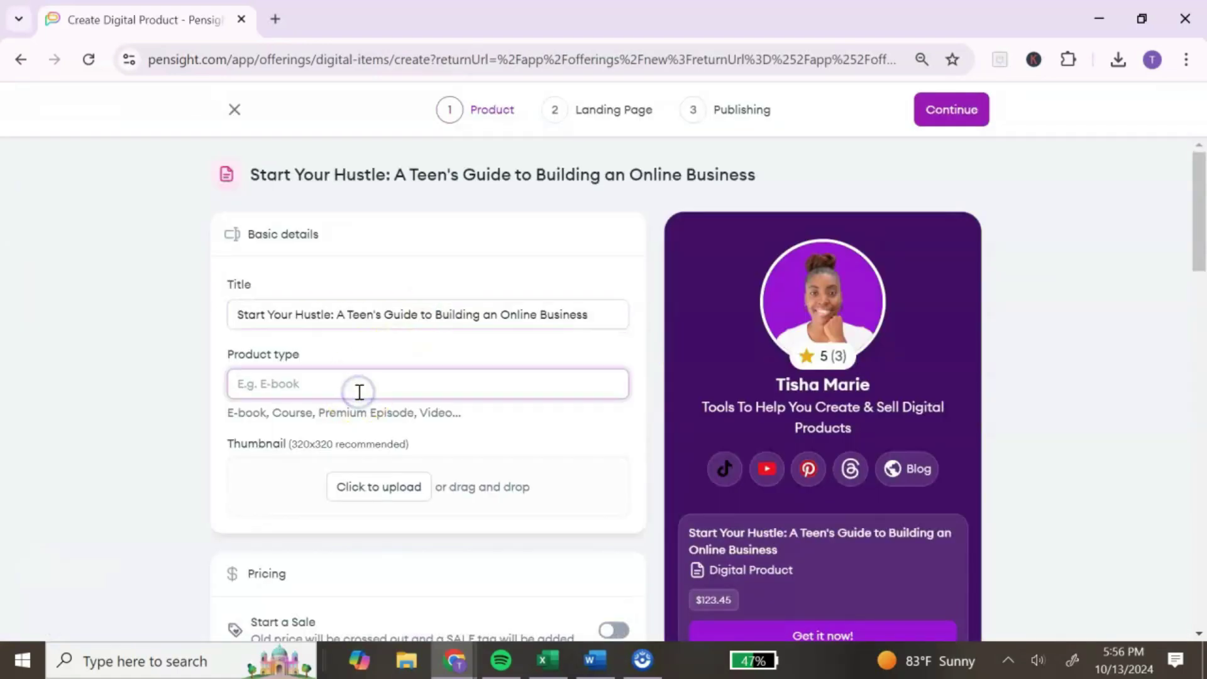
type("Ebook")
left_click(553, 445)
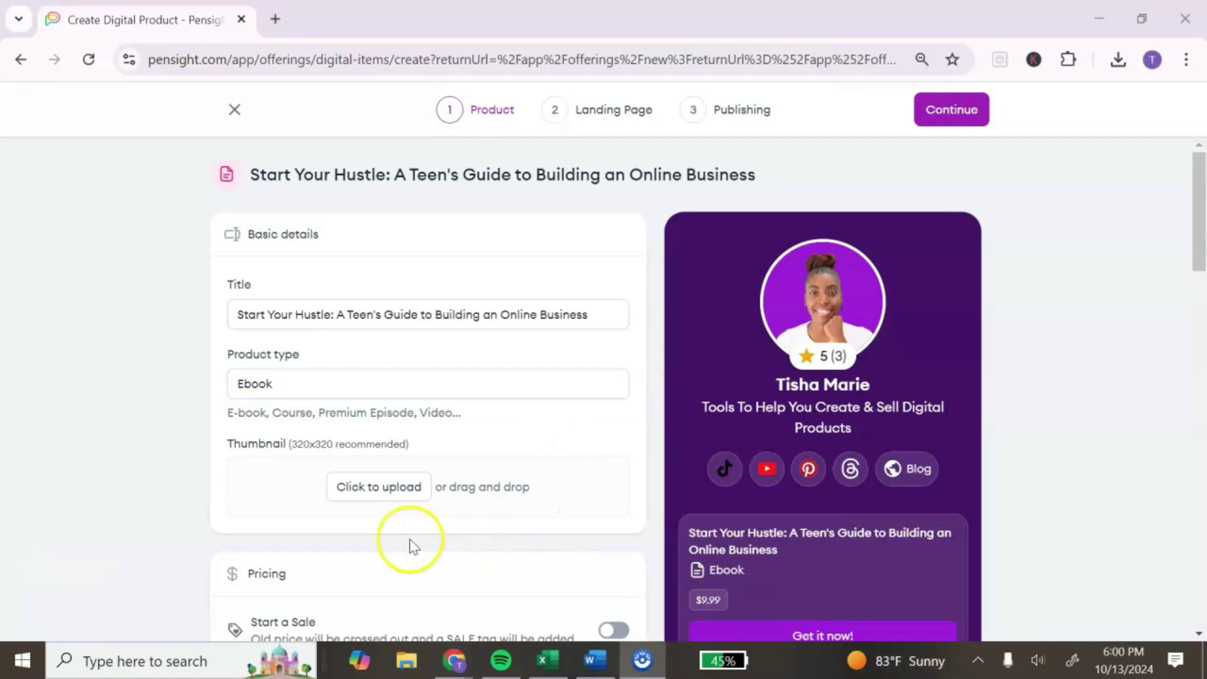
Upload the ebook cover image as the product thumbnail and shift it upward so the title, photo and website line fit the crop.
left_click(398, 488)
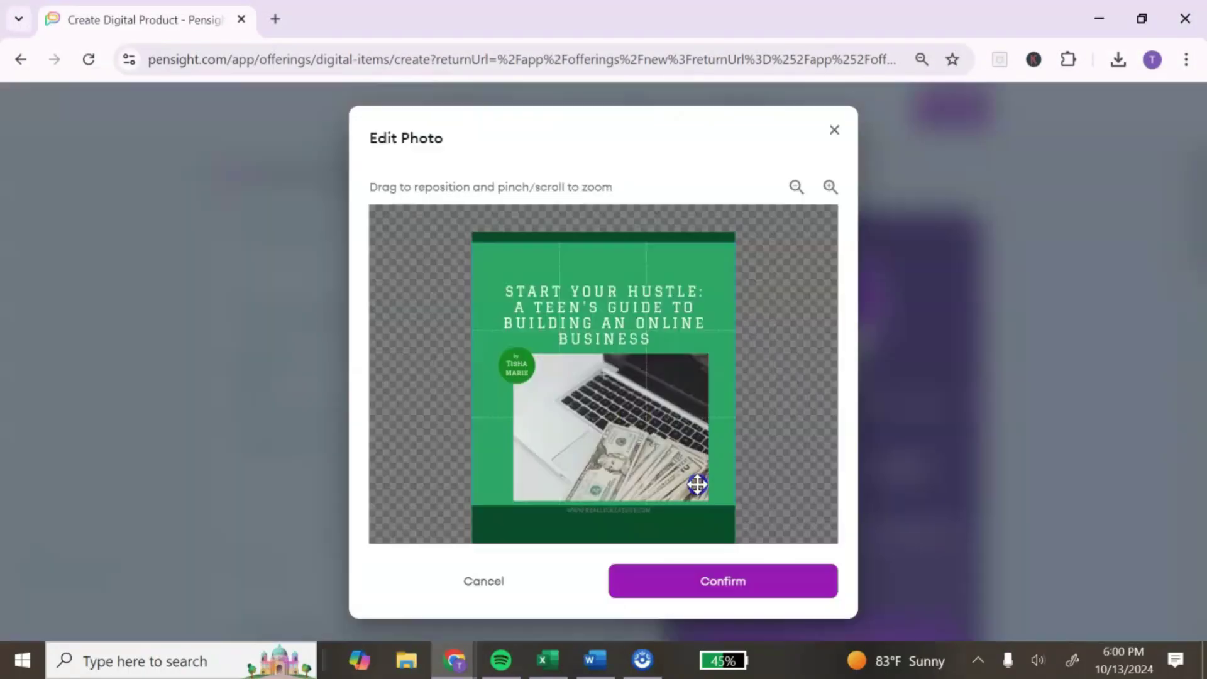
left_click_drag(697, 484, 695, 463)
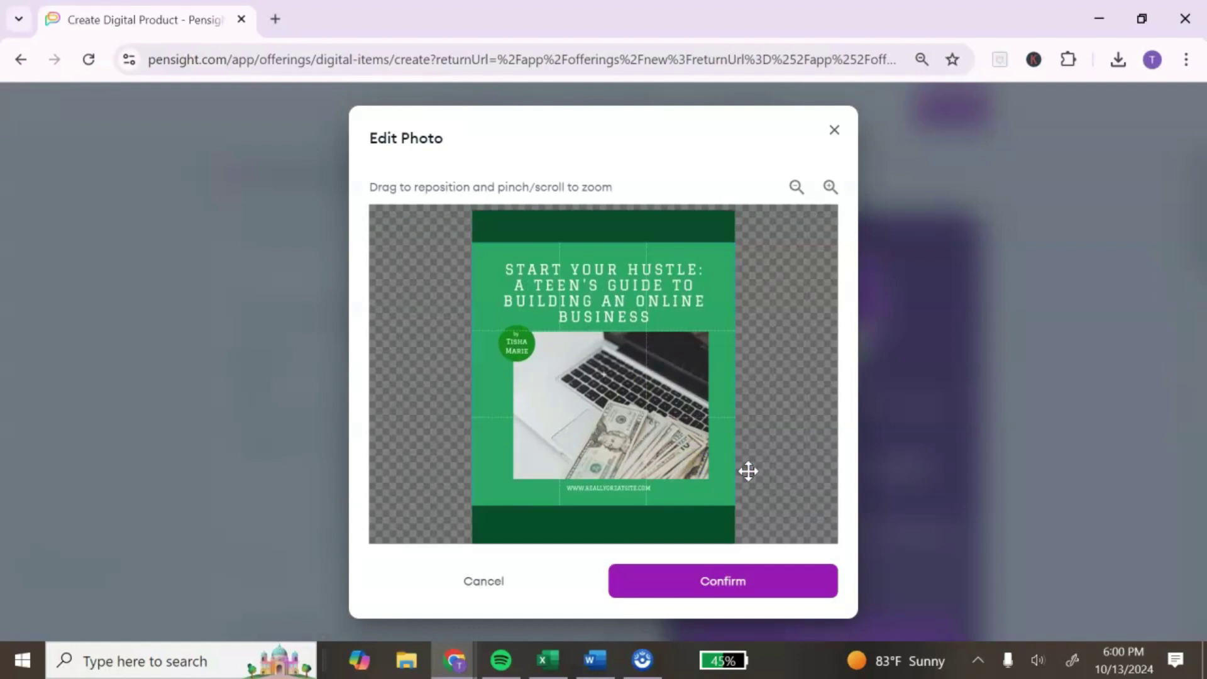
left_click(734, 581)
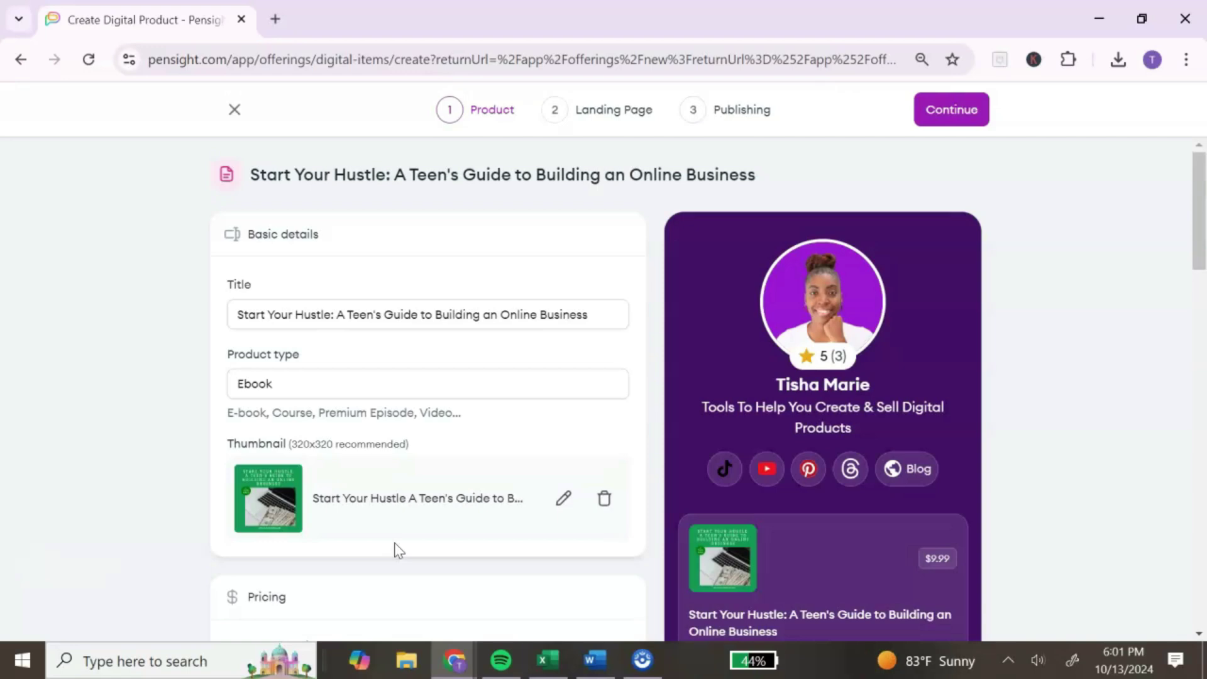
Set the product's pricing to a single payment of 9.99 in USD.
scroll(399, 544, "down", 4)
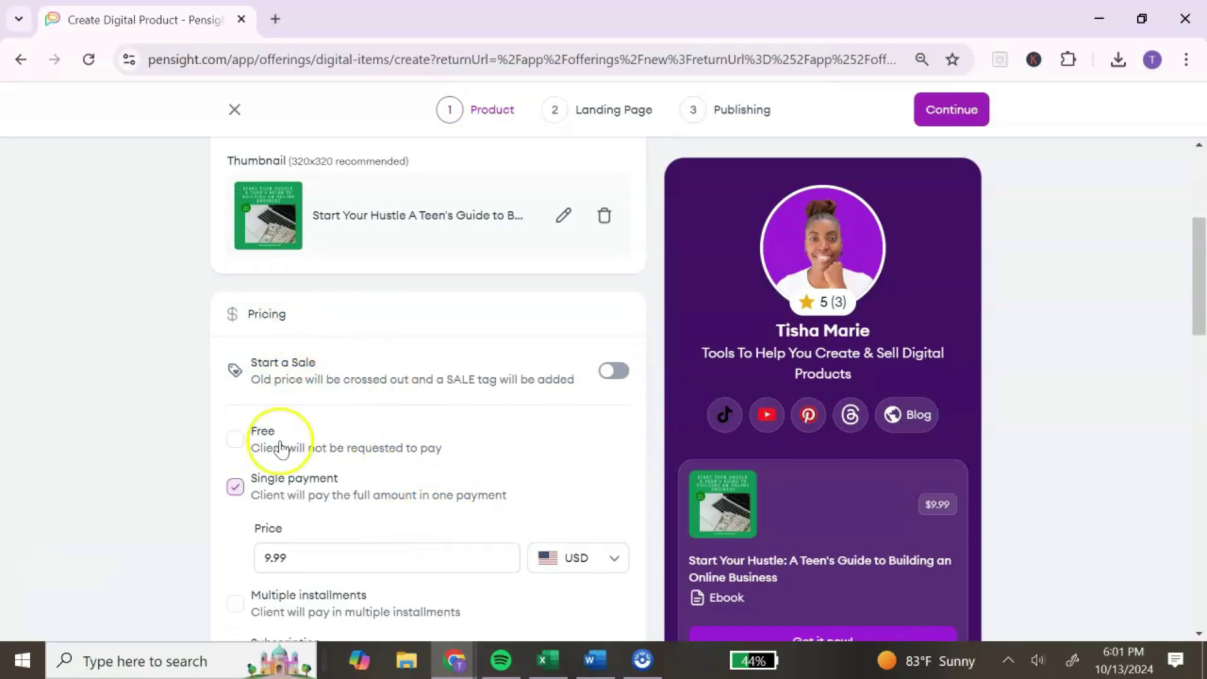
scroll(371, 463, "down", 3)
scroll(369, 463, "up", 4)
scroll(299, 484, "down", 3)
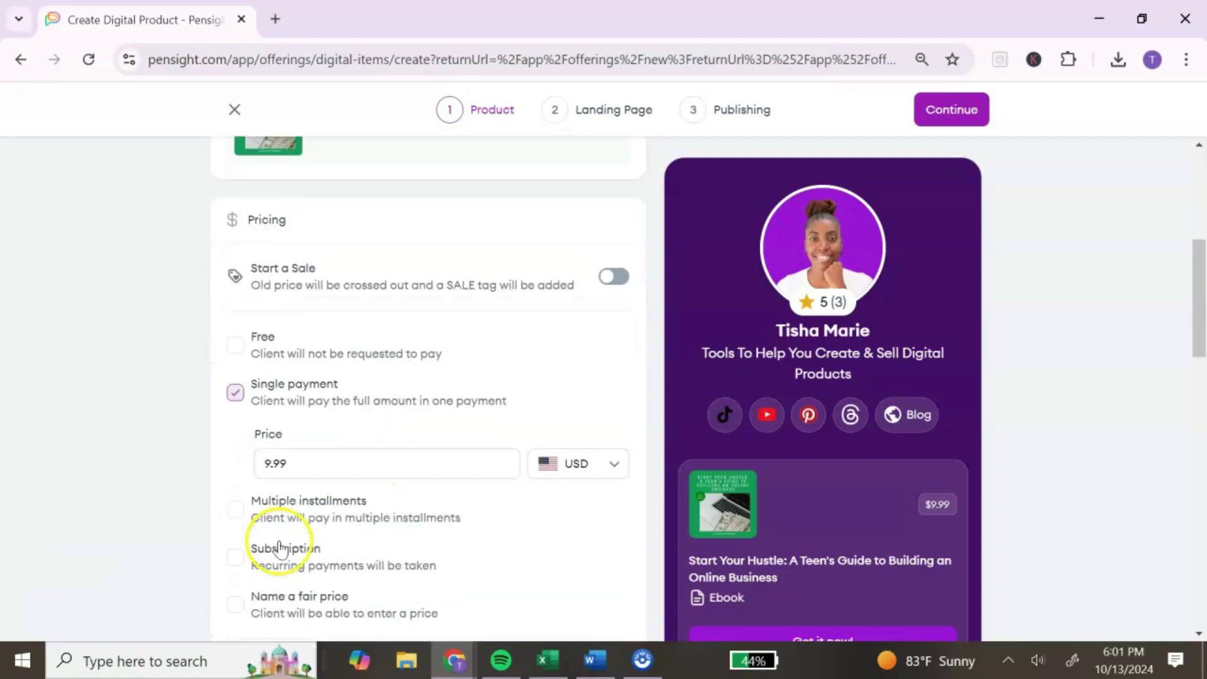
left_click(236, 393)
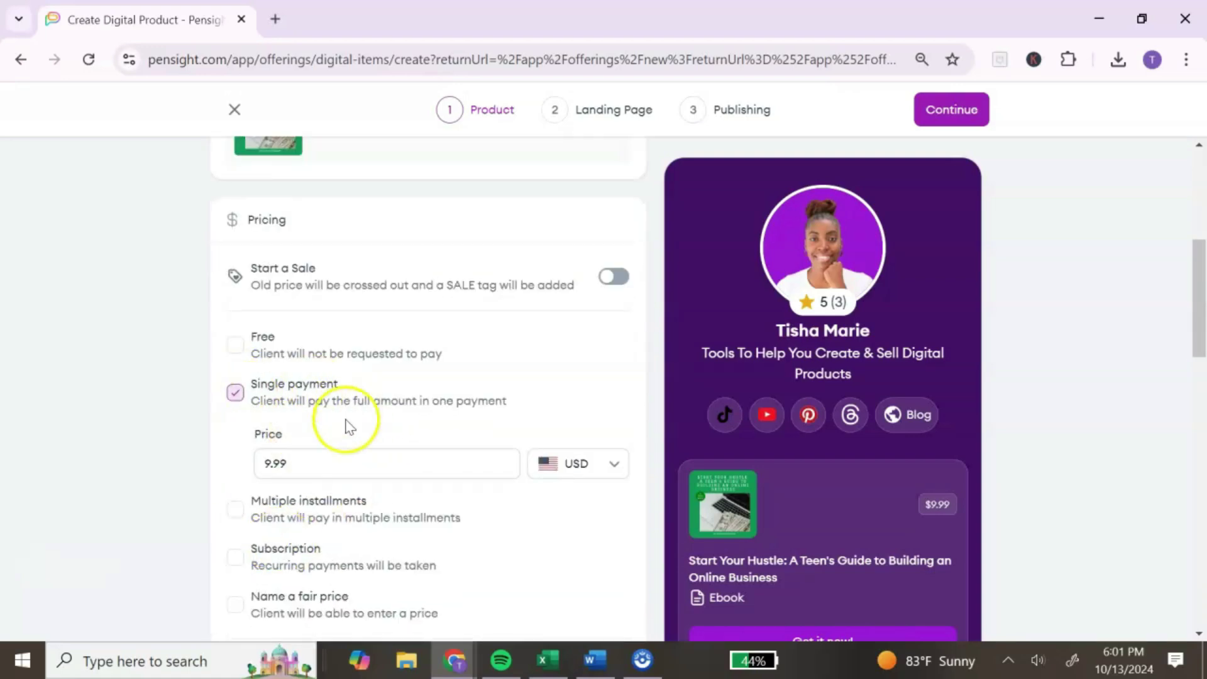
left_click(339, 471)
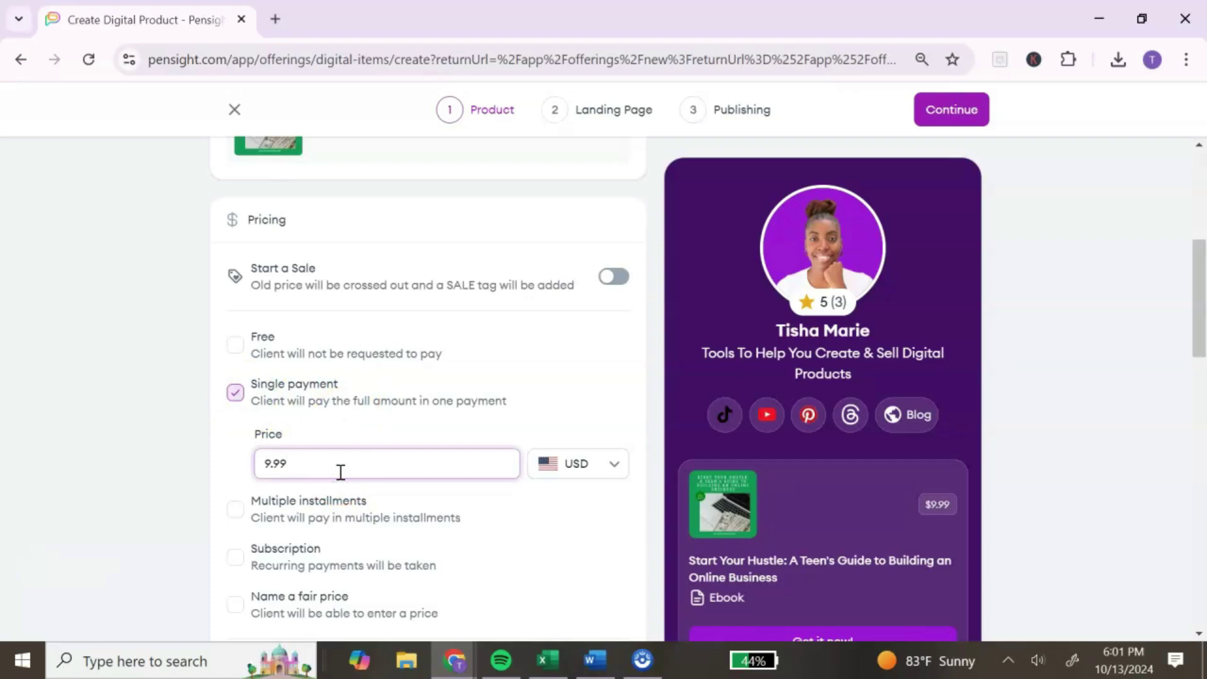
left_click(570, 471)
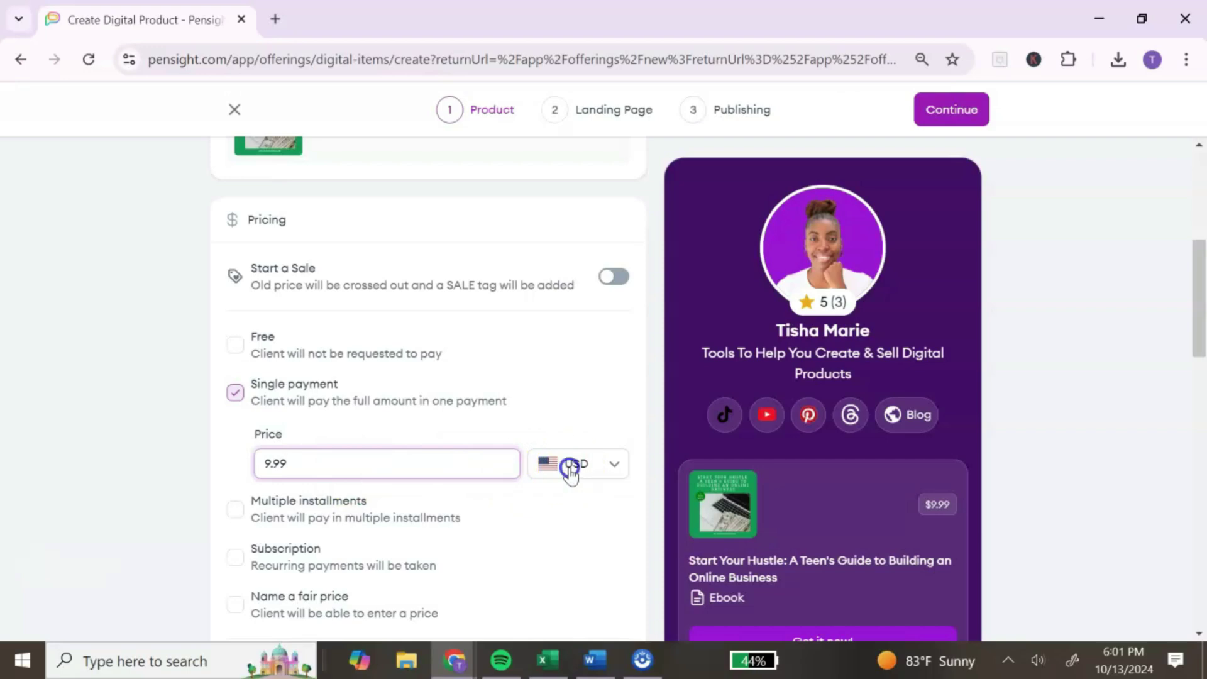
left_click(560, 357)
Upload the ebook PDF as the product file and set the order success message to "Thank you for your purchase!".
scroll(496, 450, "down", 3)
scroll(496, 484, "down", 3)
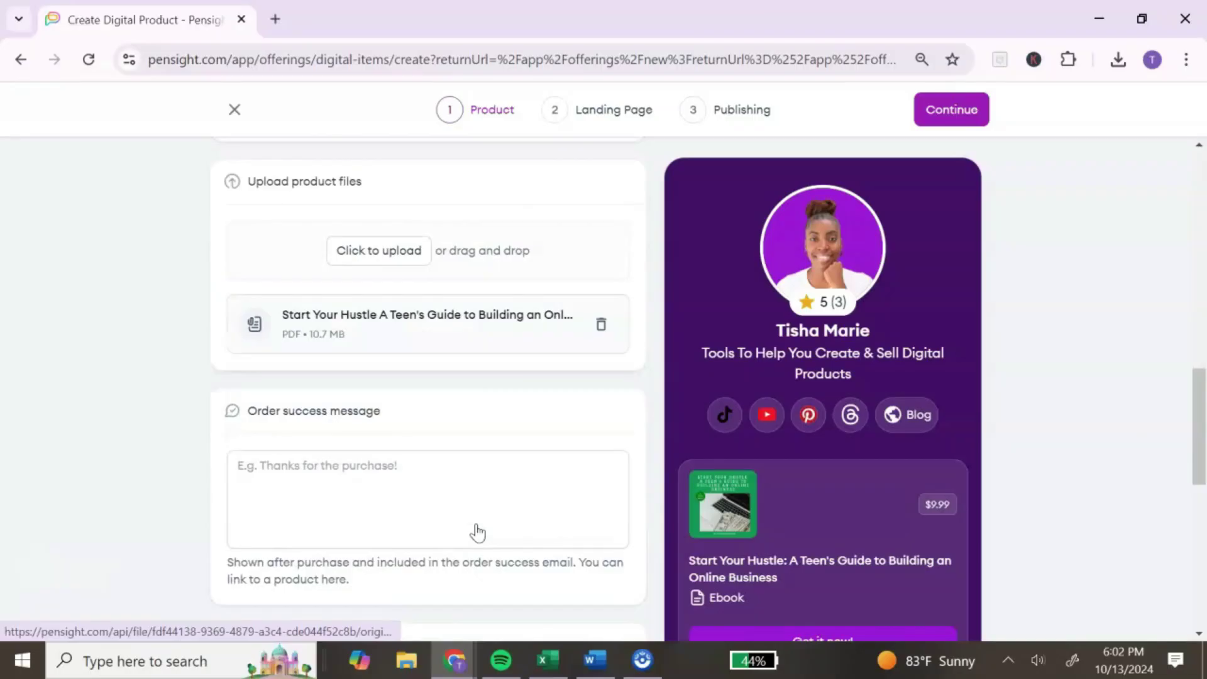
left_click(474, 502)
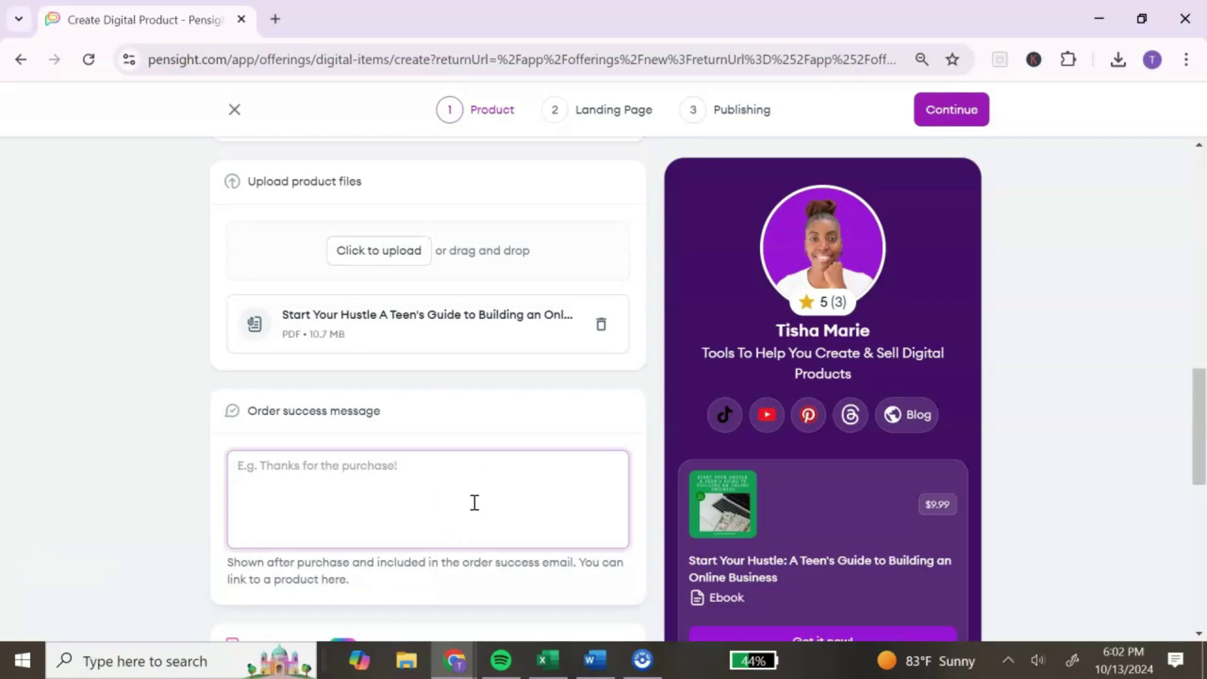
type("Thank you for your purchase!")
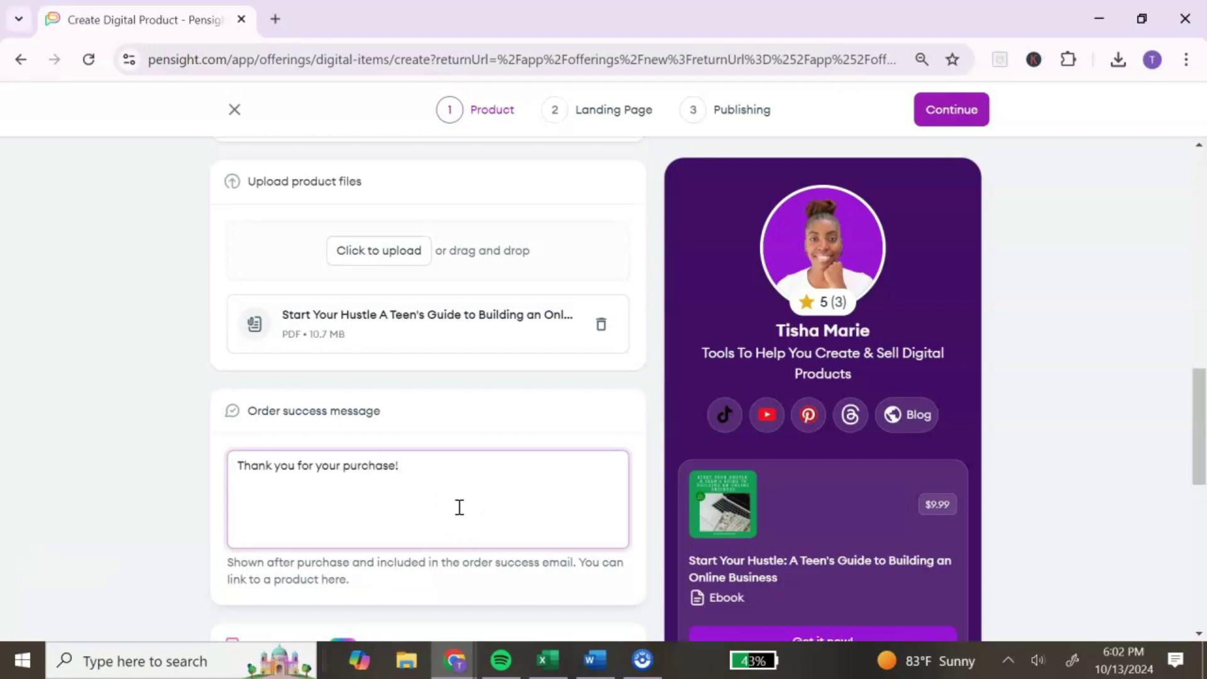
left_click(495, 495)
Leave the optional PRO features unused, proceed from the product details and skip creating a landing page.
scroll(494, 494, "down", 10)
left_click(498, 476)
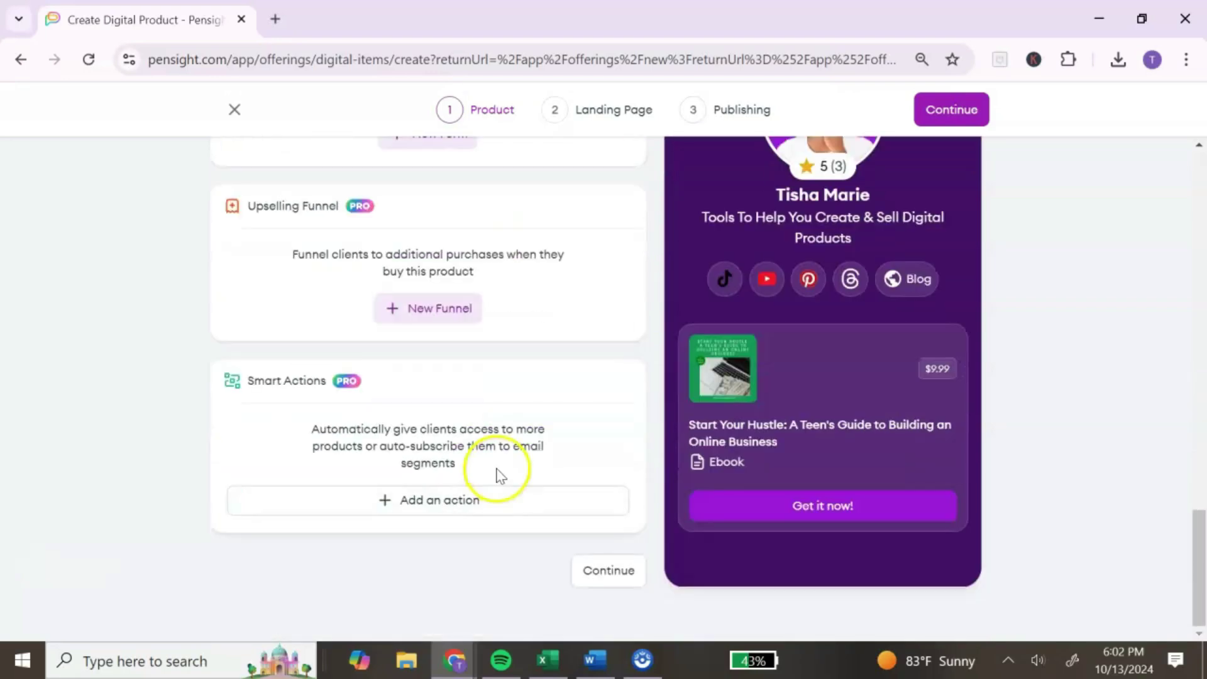
left_click(605, 571)
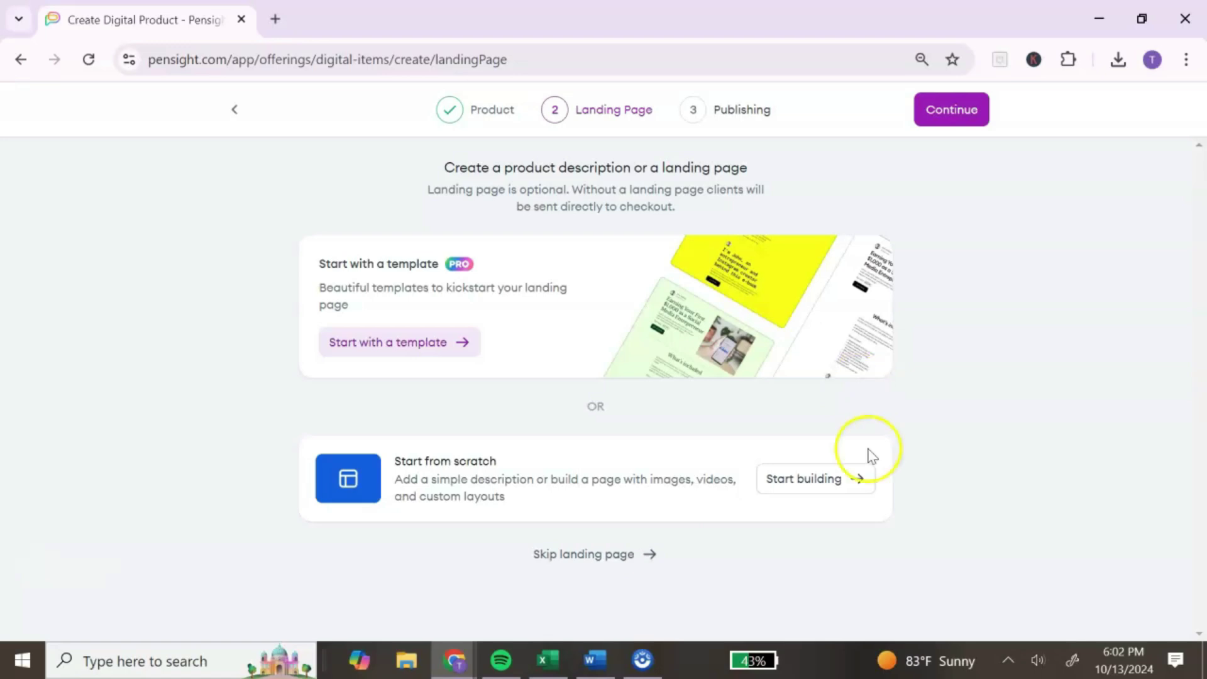
left_click(632, 558)
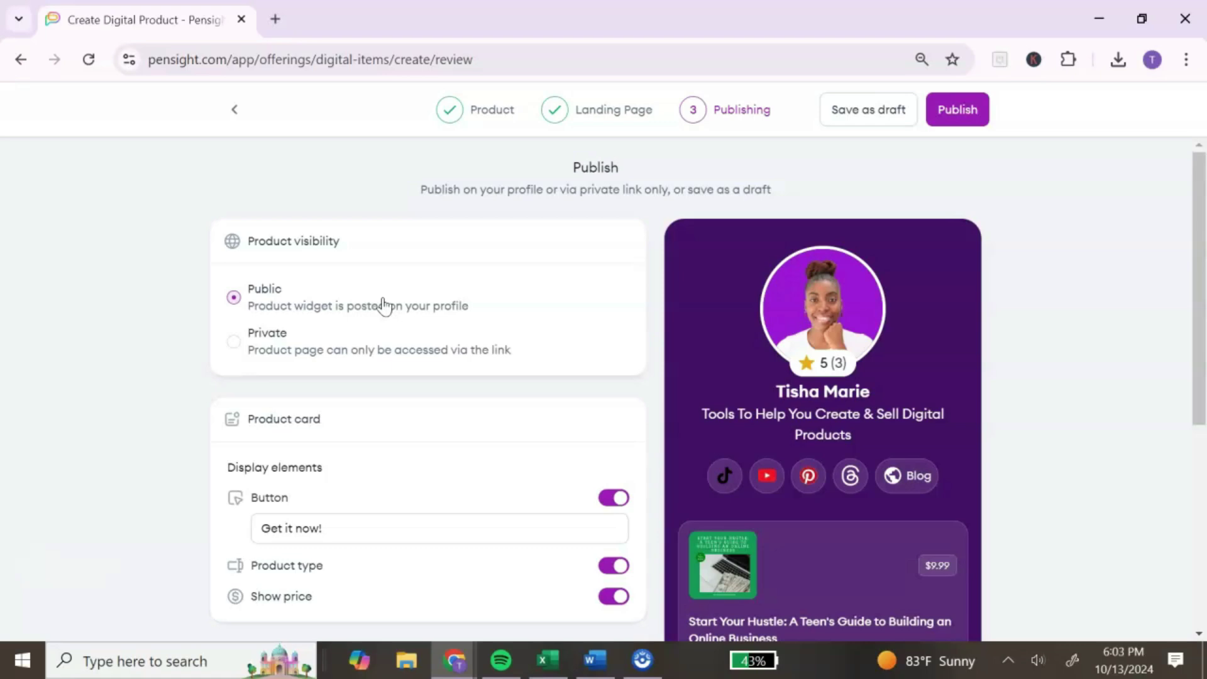
Review the product card settings and replace the custom ending of the product link with "ebook".
scroll(385, 306, "down", 2)
scroll(384, 306, "down", 2)
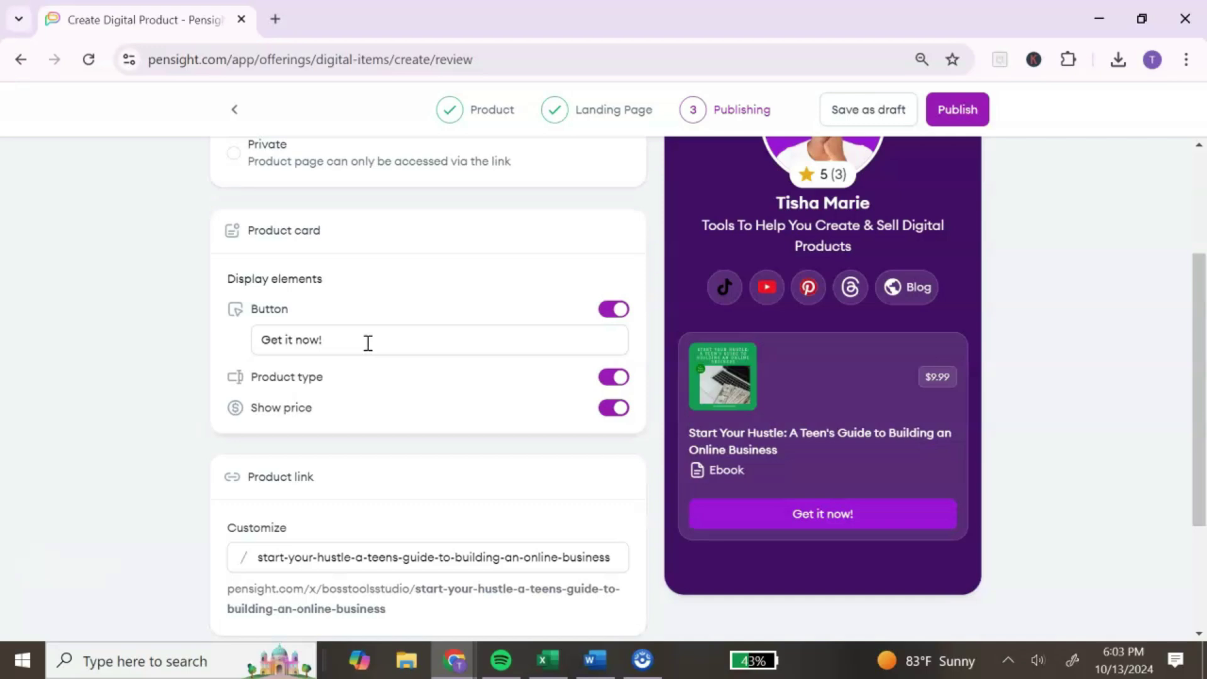
scroll(369, 347, "down", 2)
scroll(396, 383, "up", 2)
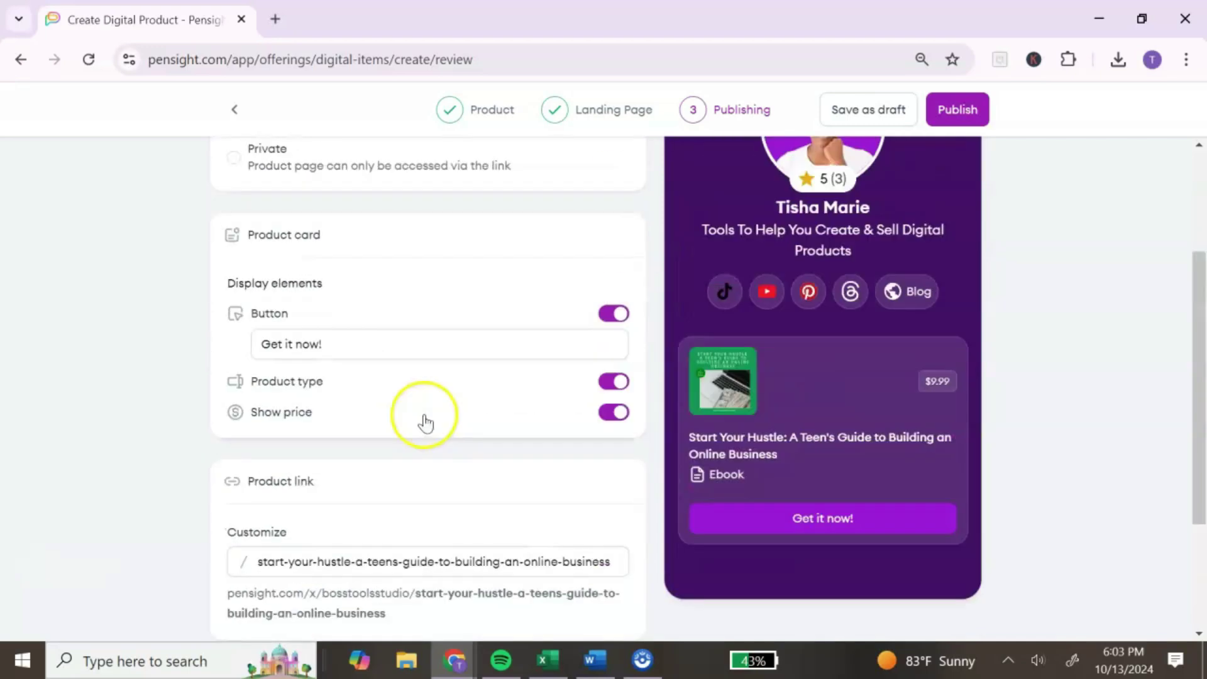
scroll(423, 418, "down", 2)
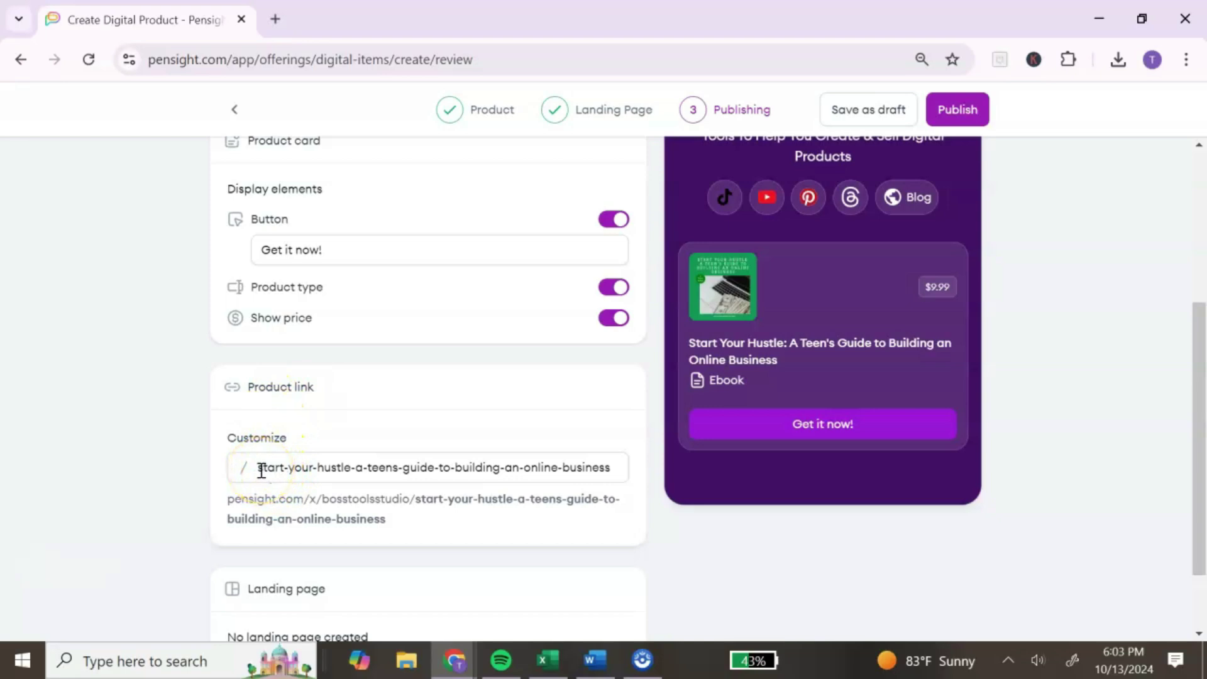
left_click_drag(258, 466, 687, 485)
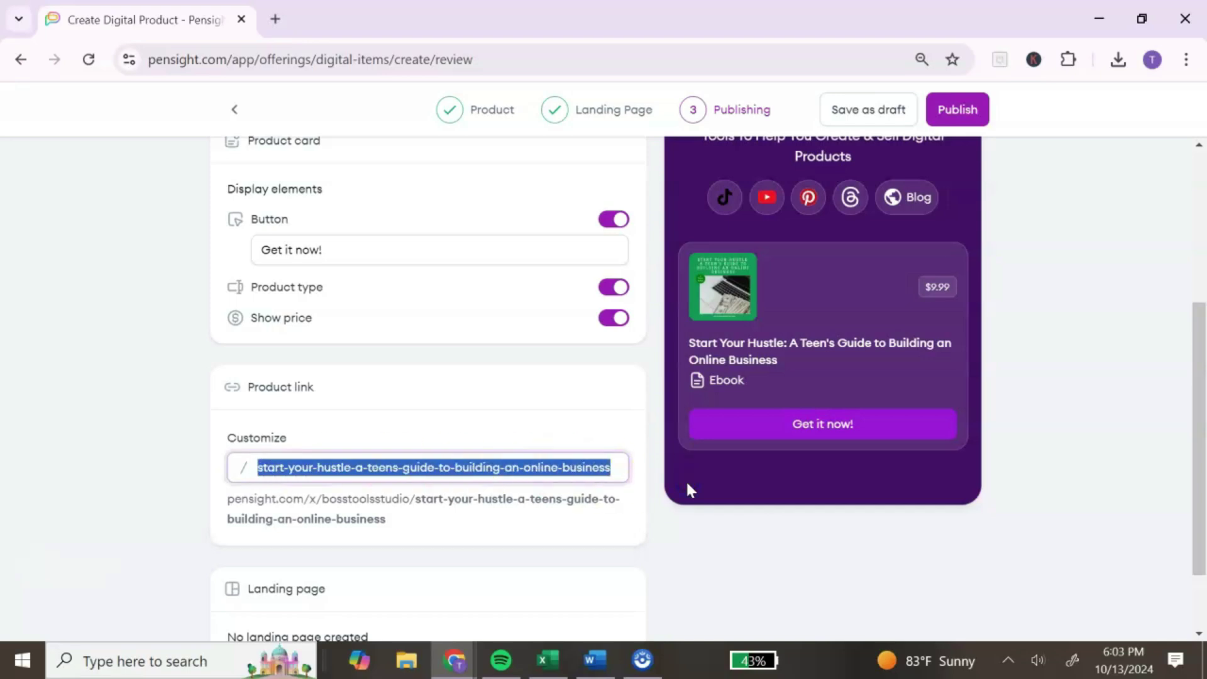
type("ebook")
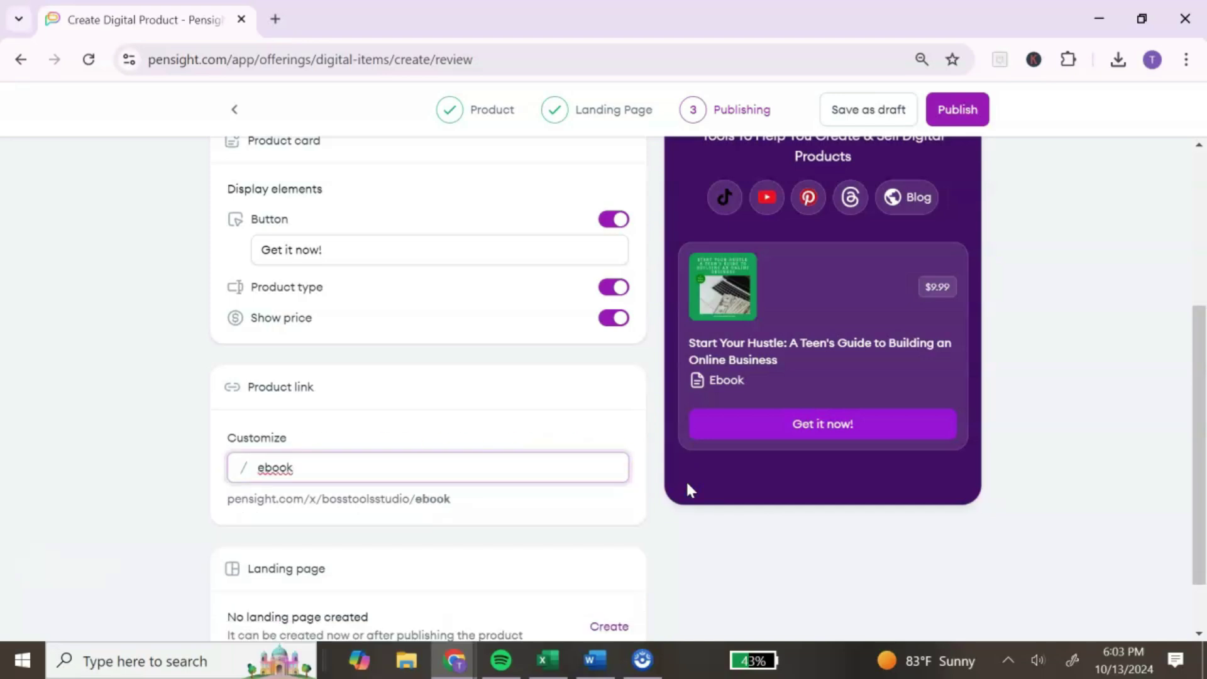
Publish the product with public visibility and open the ebook's listing from the visitor view of the profile.
scroll(545, 503, "up", 4)
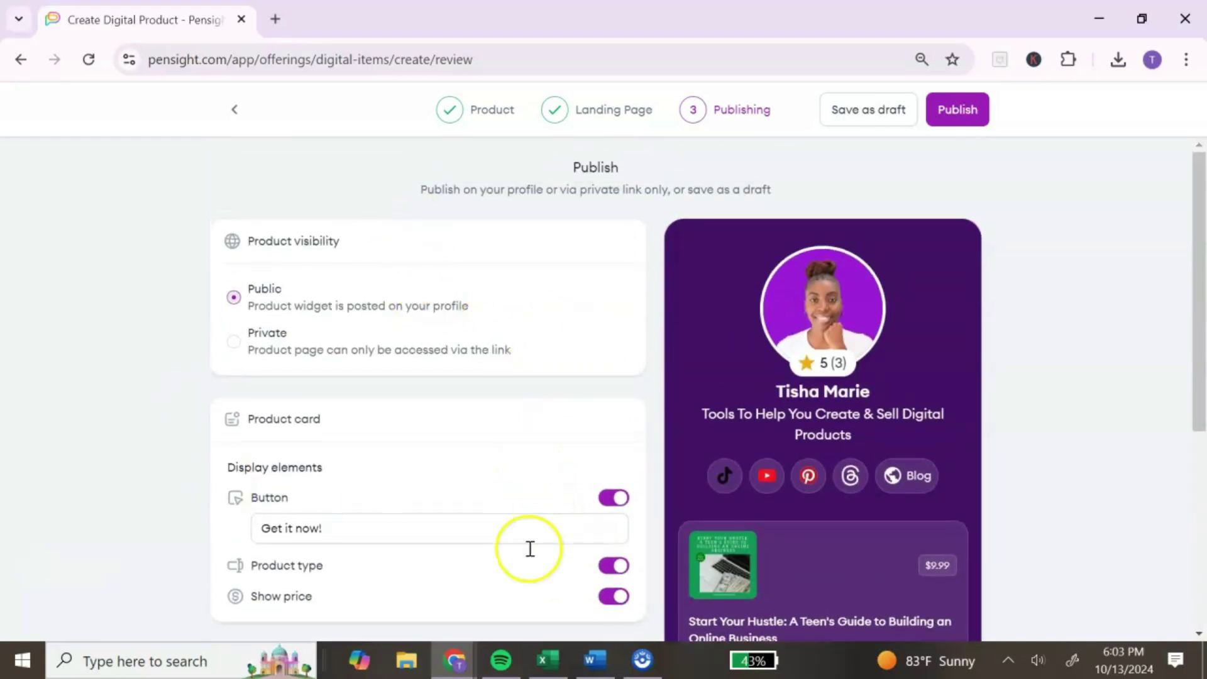
left_click(979, 113)
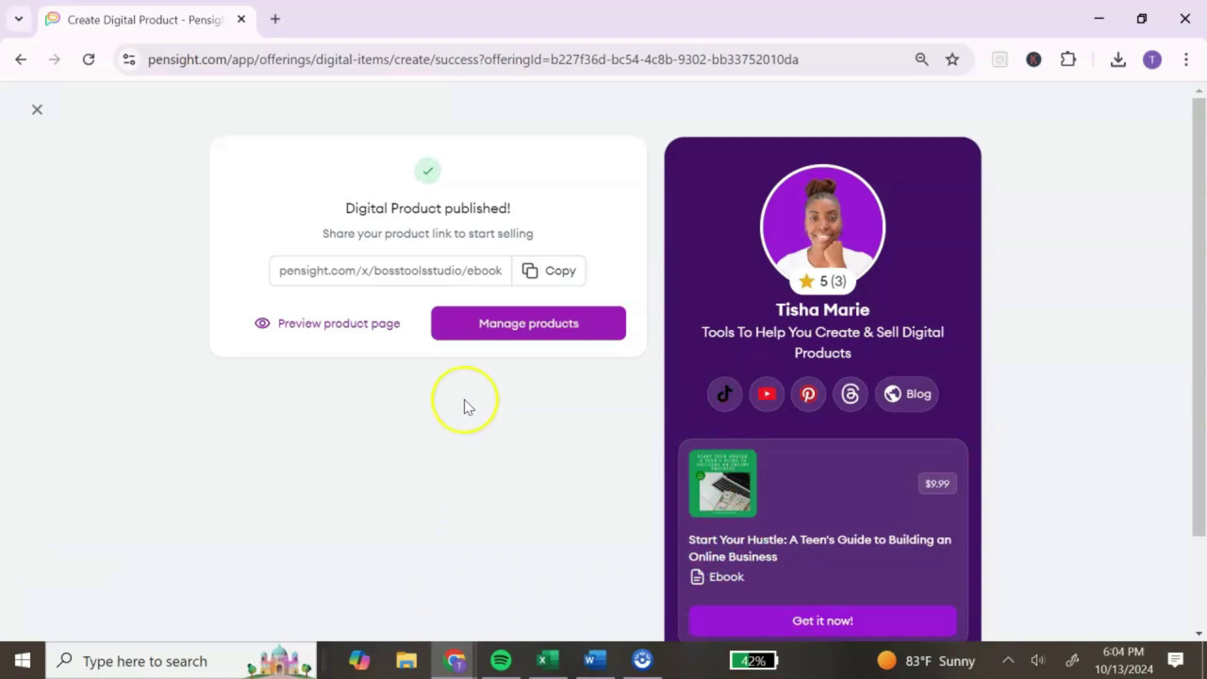
left_click(326, 324)
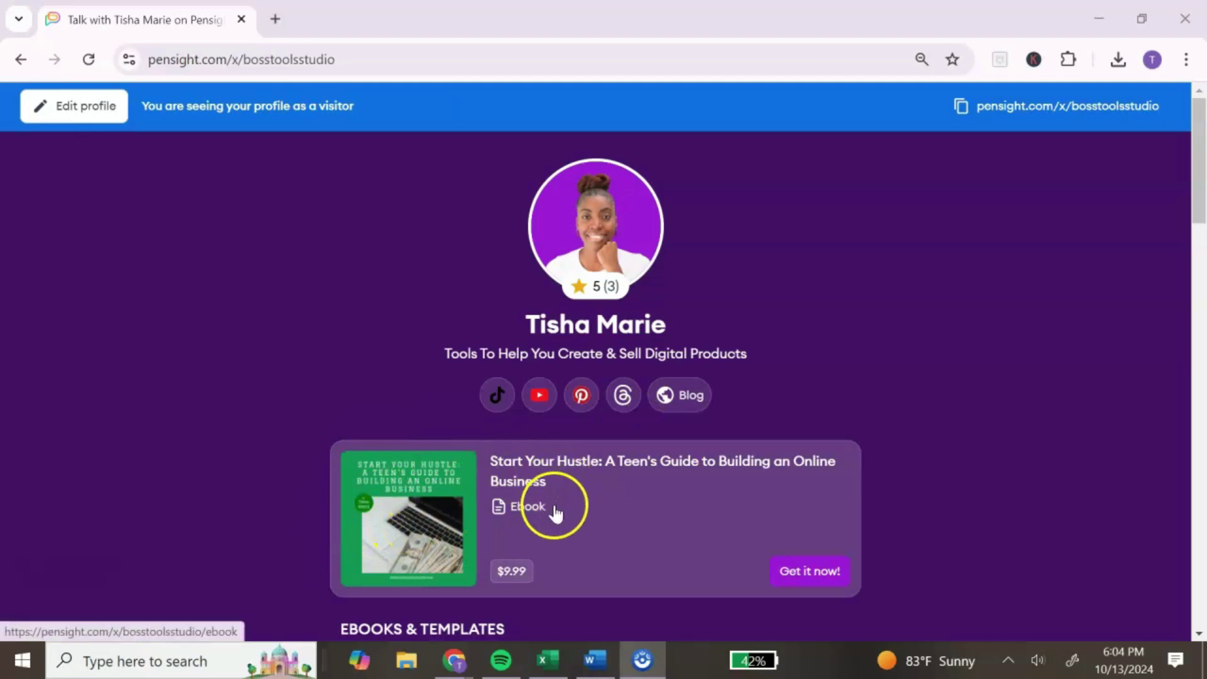
left_click(793, 578)
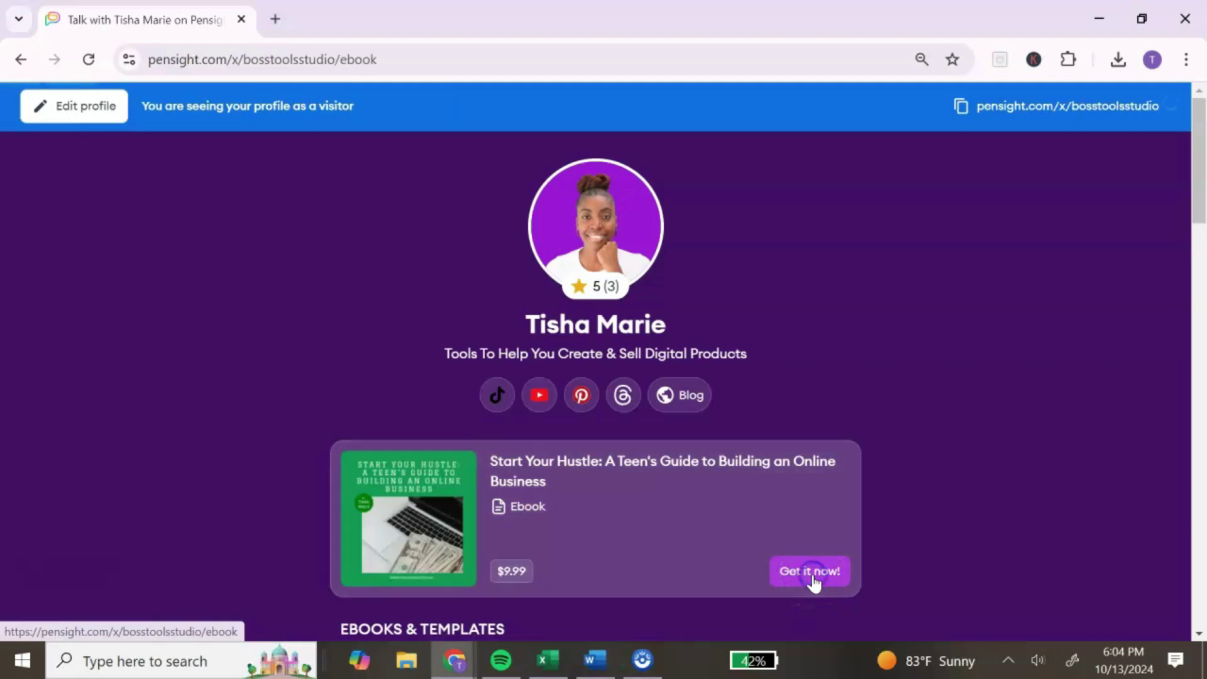